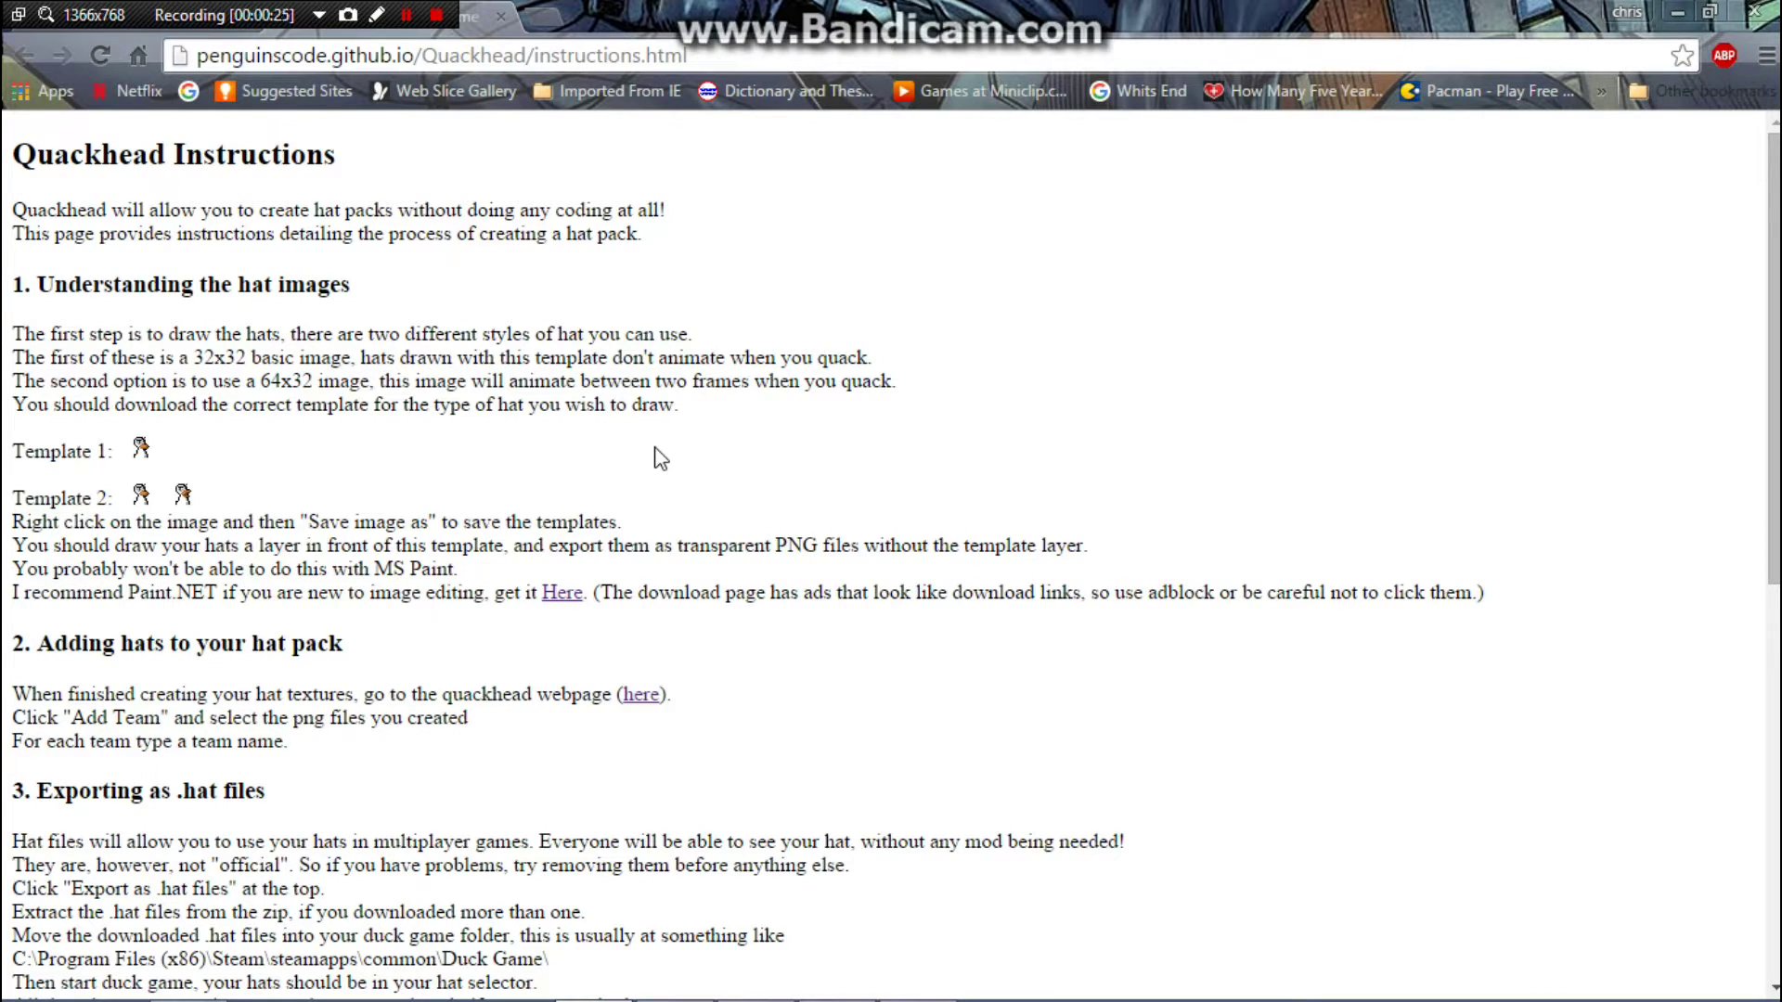
- Shrink Chrome, open and dismiss the Template 2 image's context menu, then minimize the browser
drag(557, 18, 822, 115)
right_click(151, 502)
click(169, 499)
right_click(147, 502)
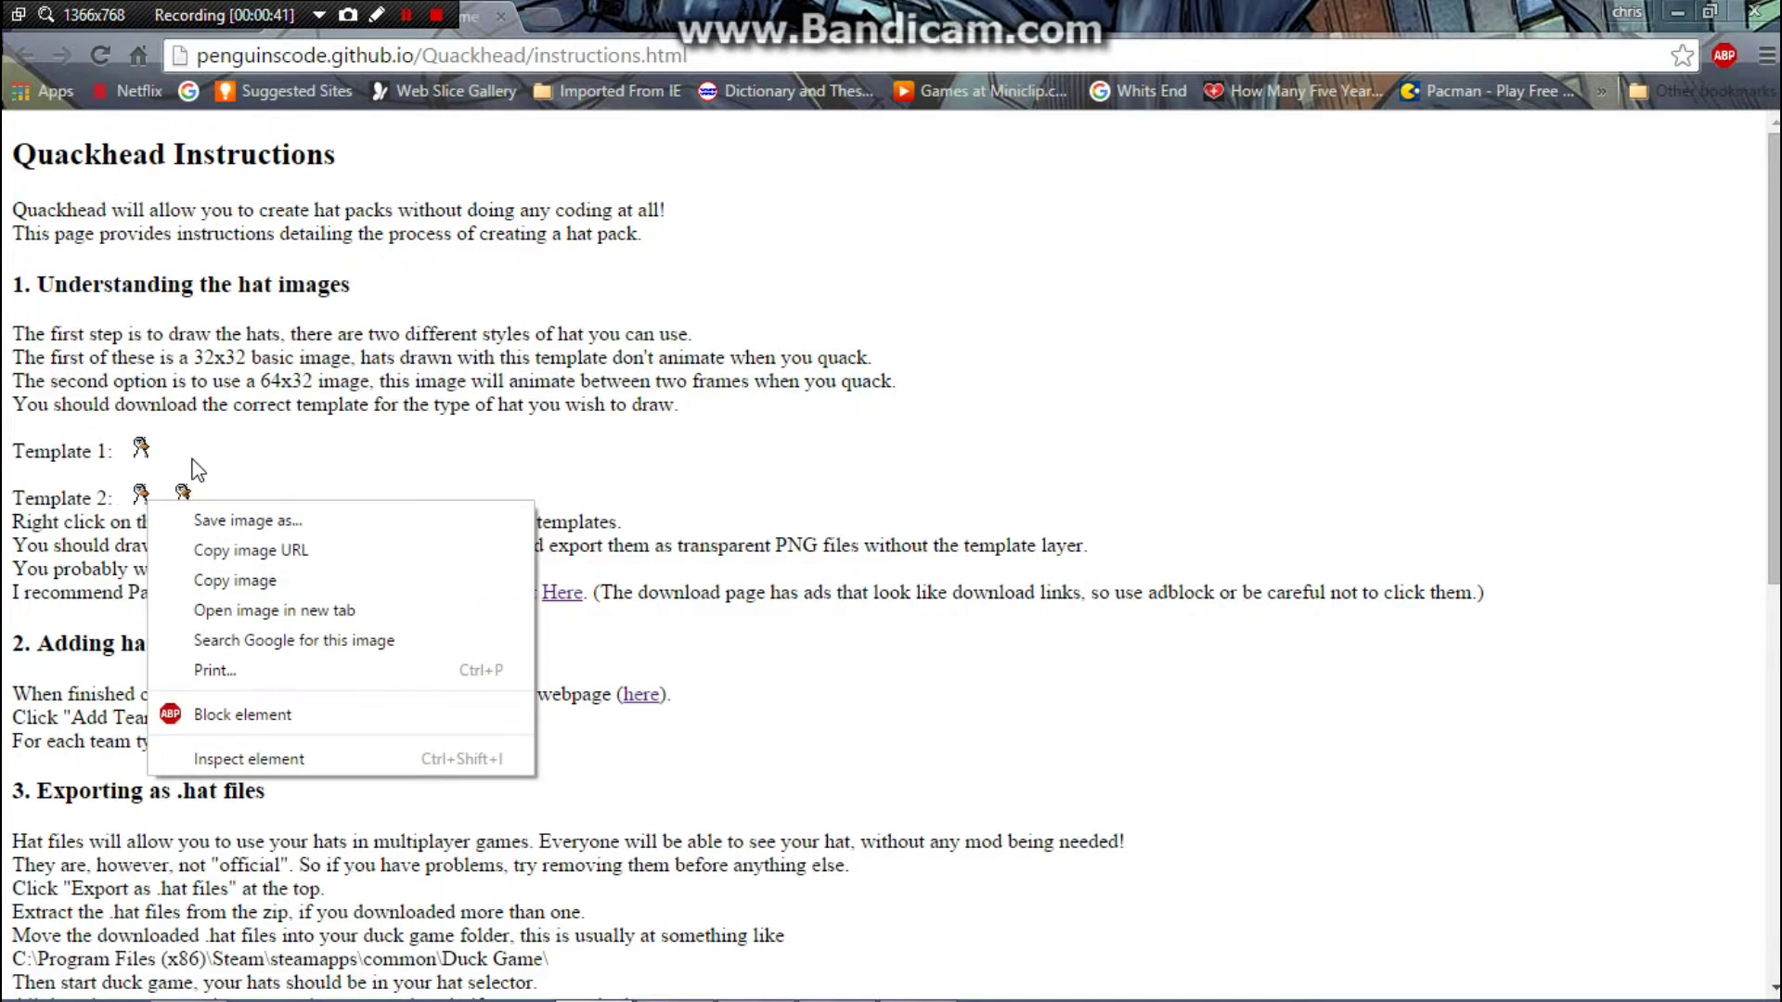
click(187, 460)
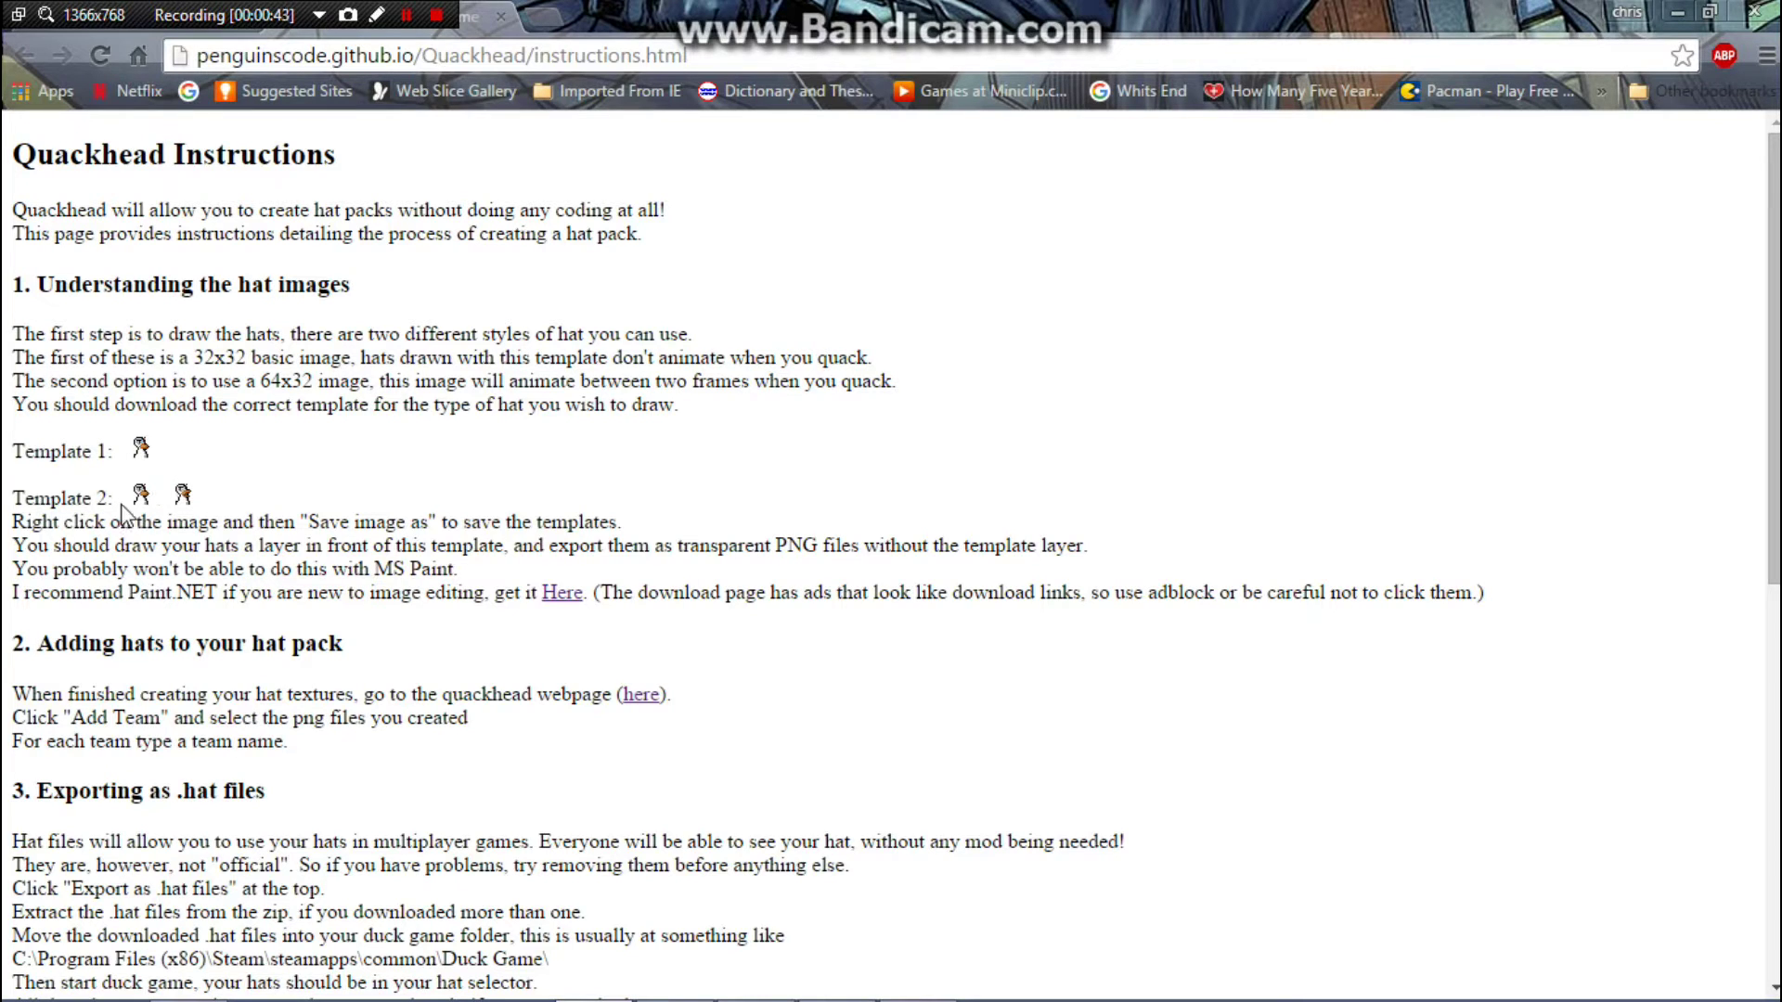
click(1675, 12)
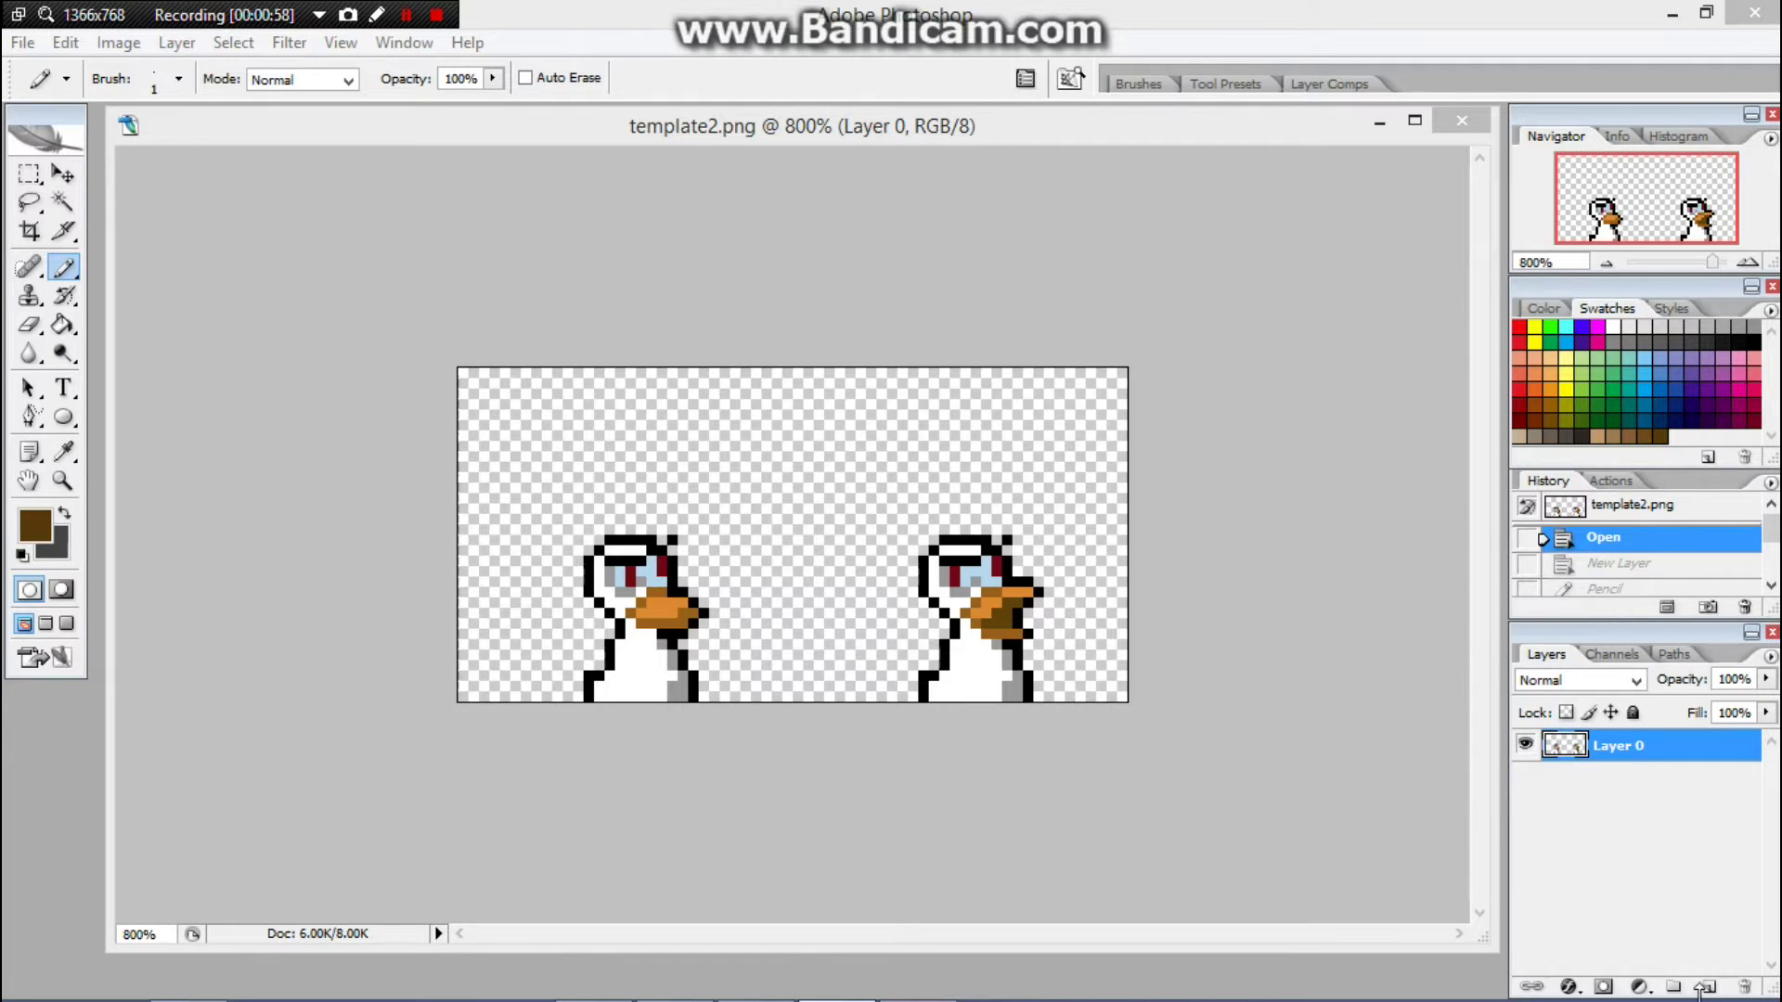
- Add a new Layer 1 above the duck template and sketch trial brown pencil strokes
click(1671, 887)
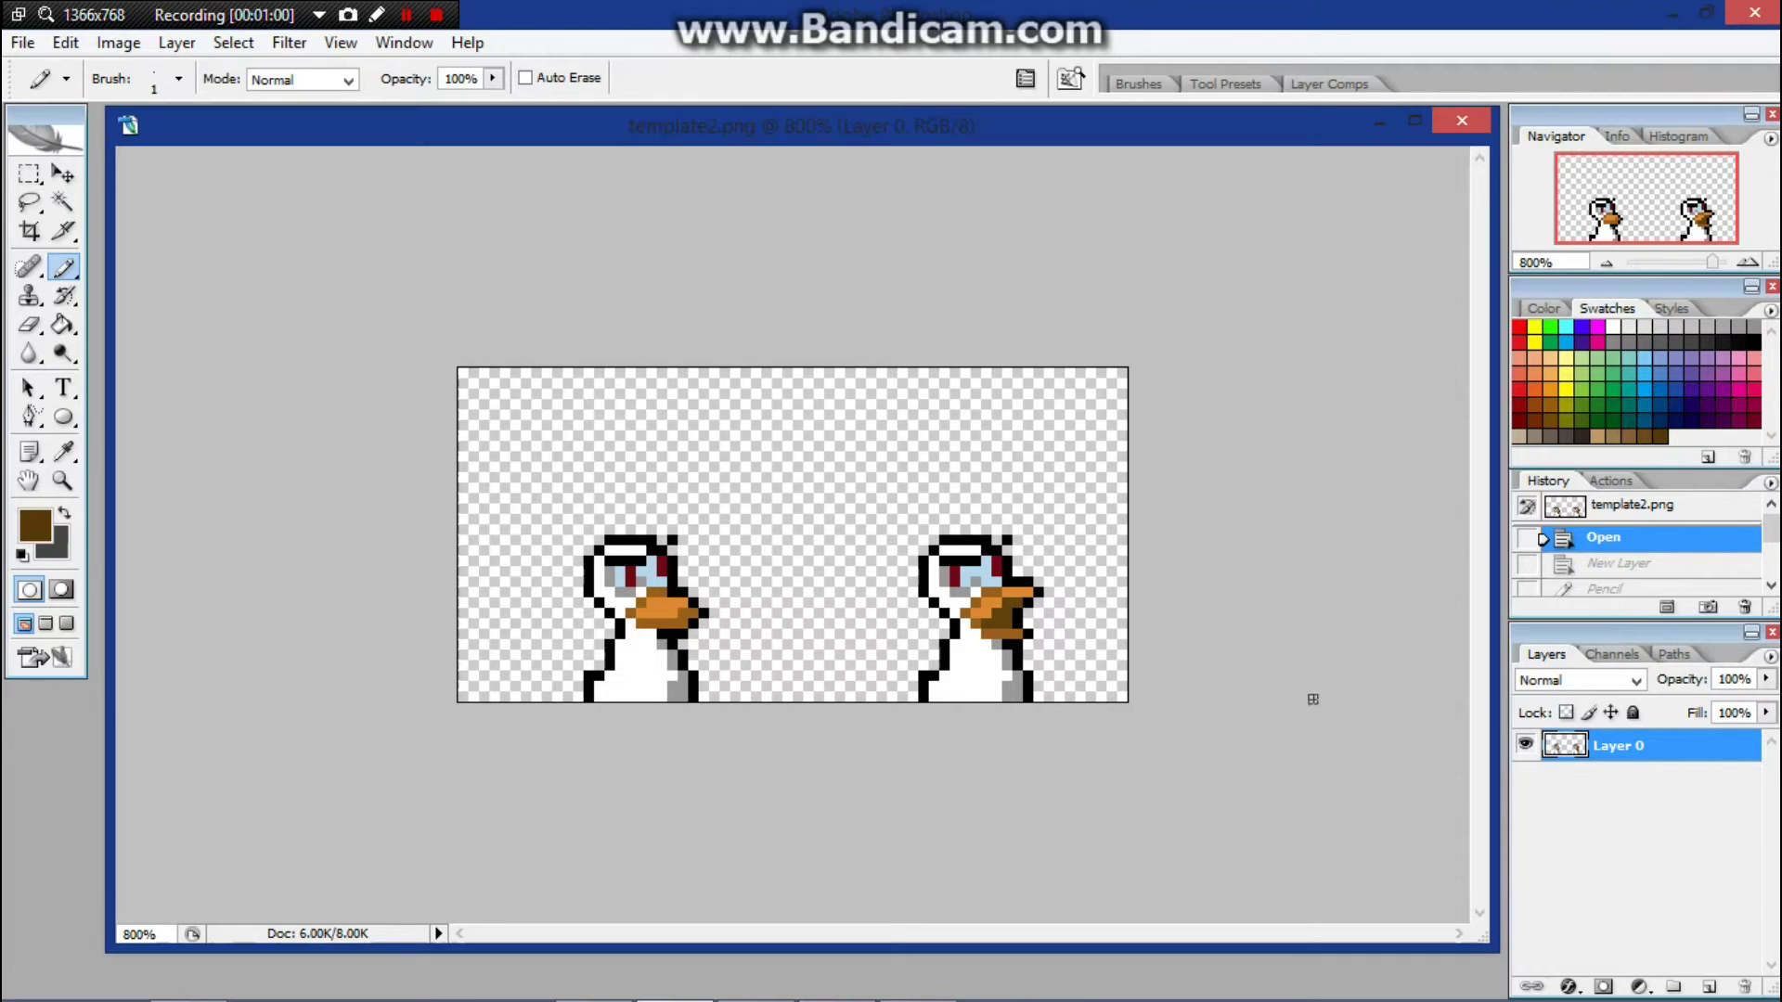
click(1709, 987)
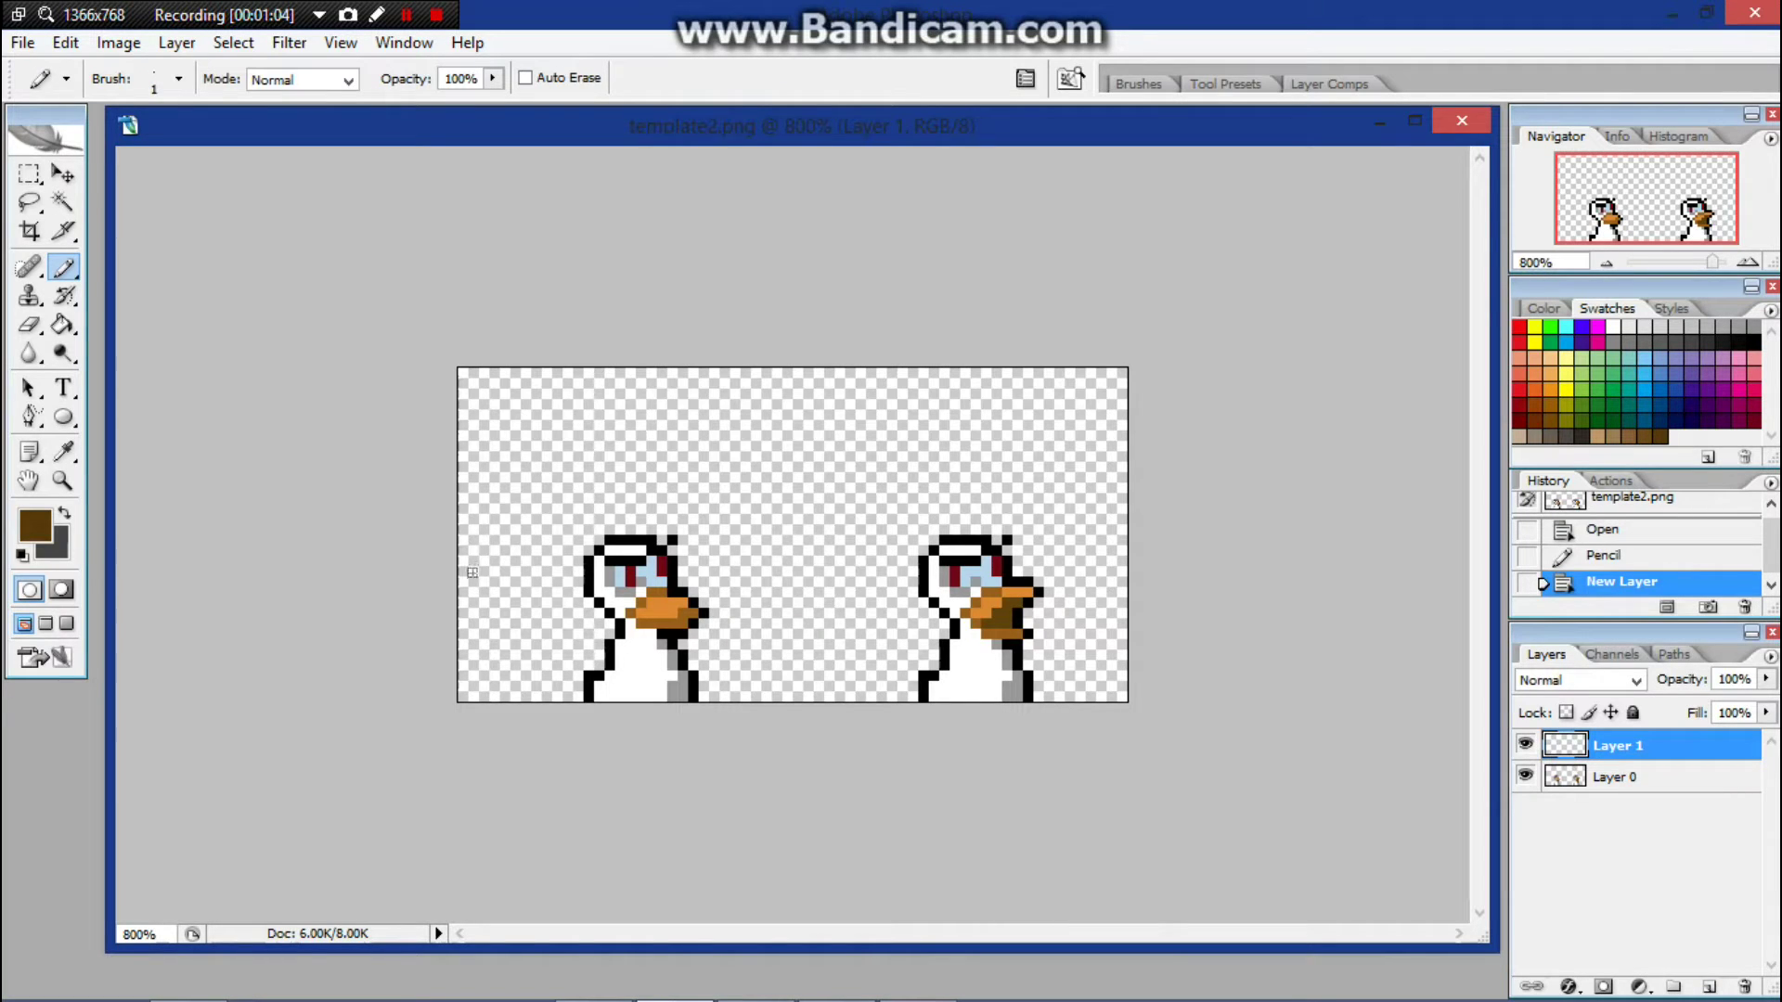
mouse_move(807, 695)
mouse_down()
mouse_move(818, 513)
mouse_move(791, 368)
mouse_move(814, 489)
mouse_move(803, 697)
mouse_up()
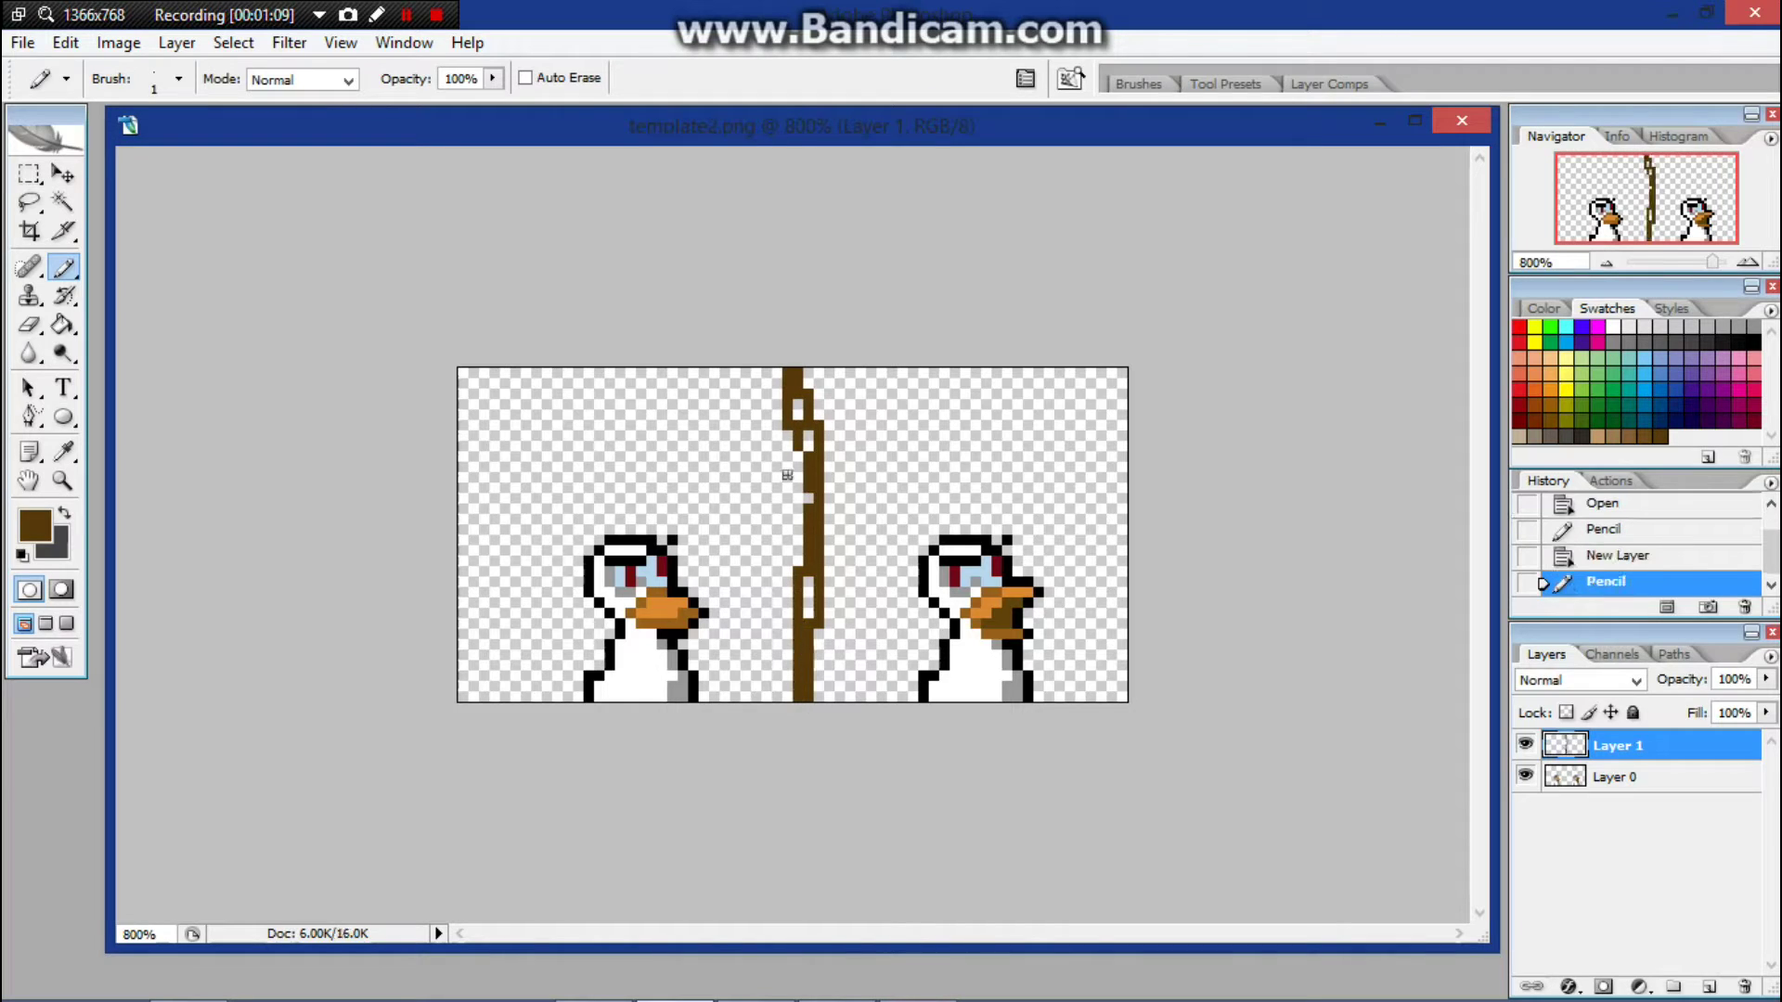
mouse_move(807, 576)
mouse_down()
mouse_move(886, 552)
mouse_move(872, 559)
mouse_up()
mouse_move(659, 527)
mouse_down()
mouse_move(597, 548)
mouse_move(691, 567)
mouse_move(780, 546)
mouse_up()
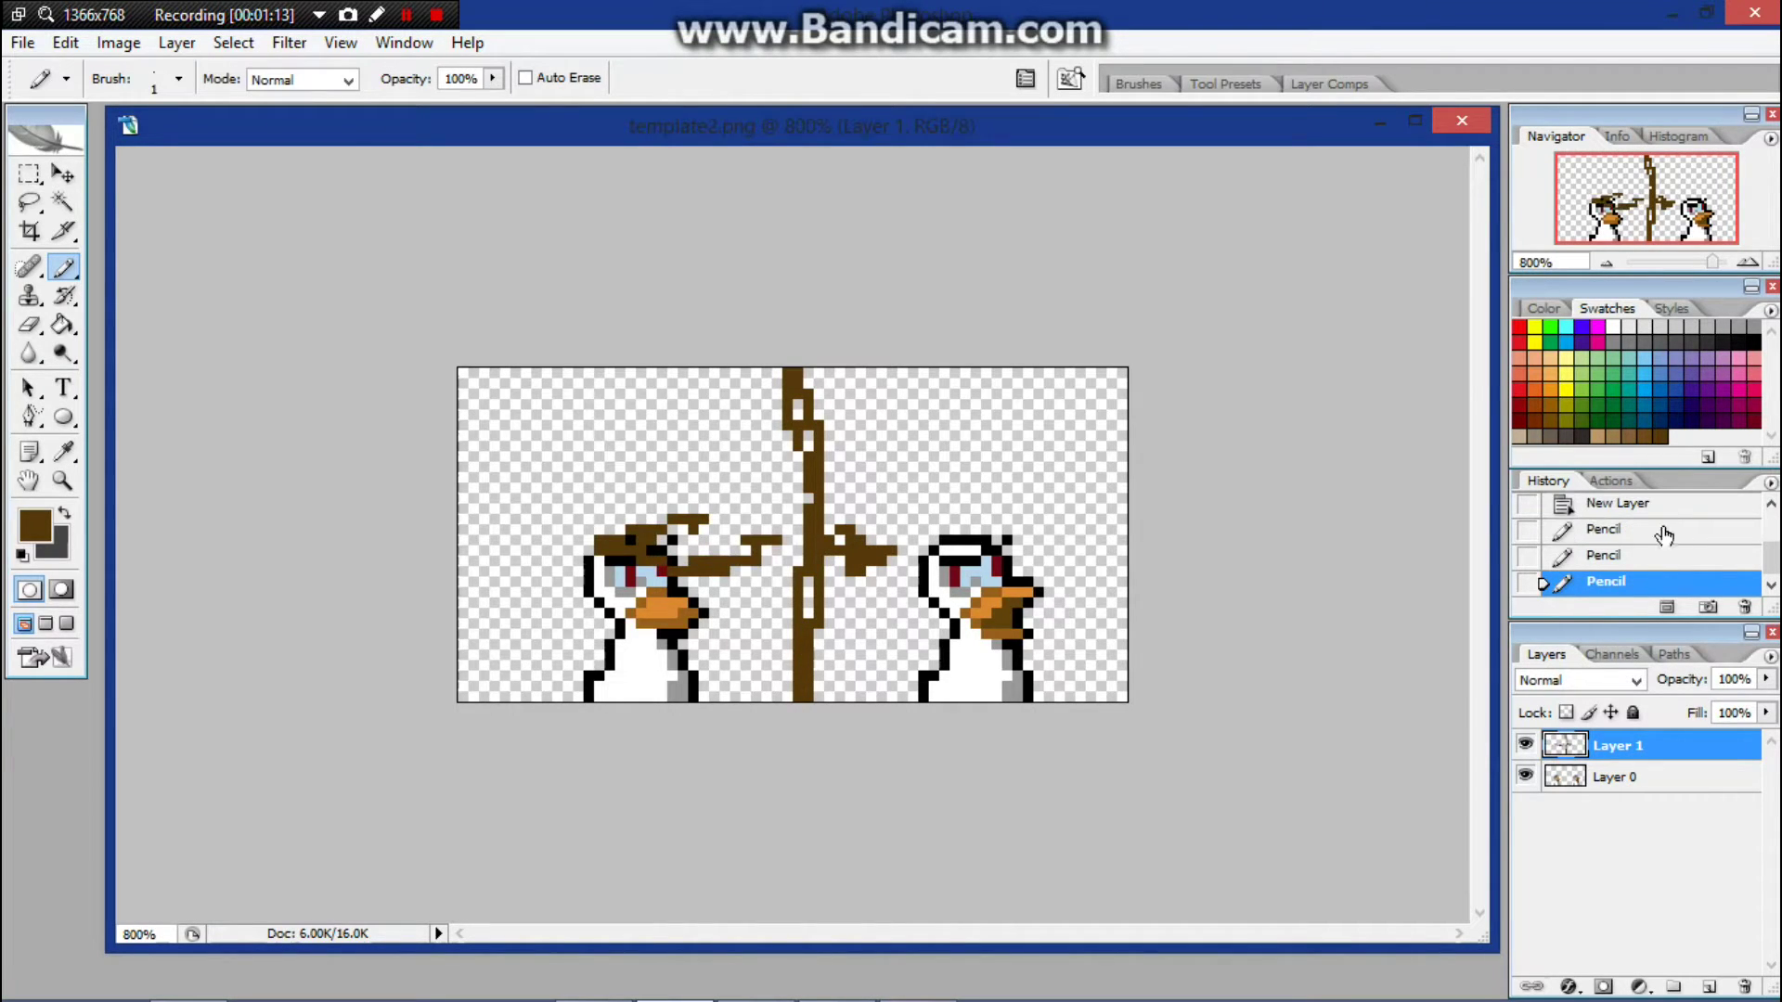
- Revert the trial strokes in History to the empty New Layer state and pick black
click(1652, 555)
click(1638, 530)
click(1635, 505)
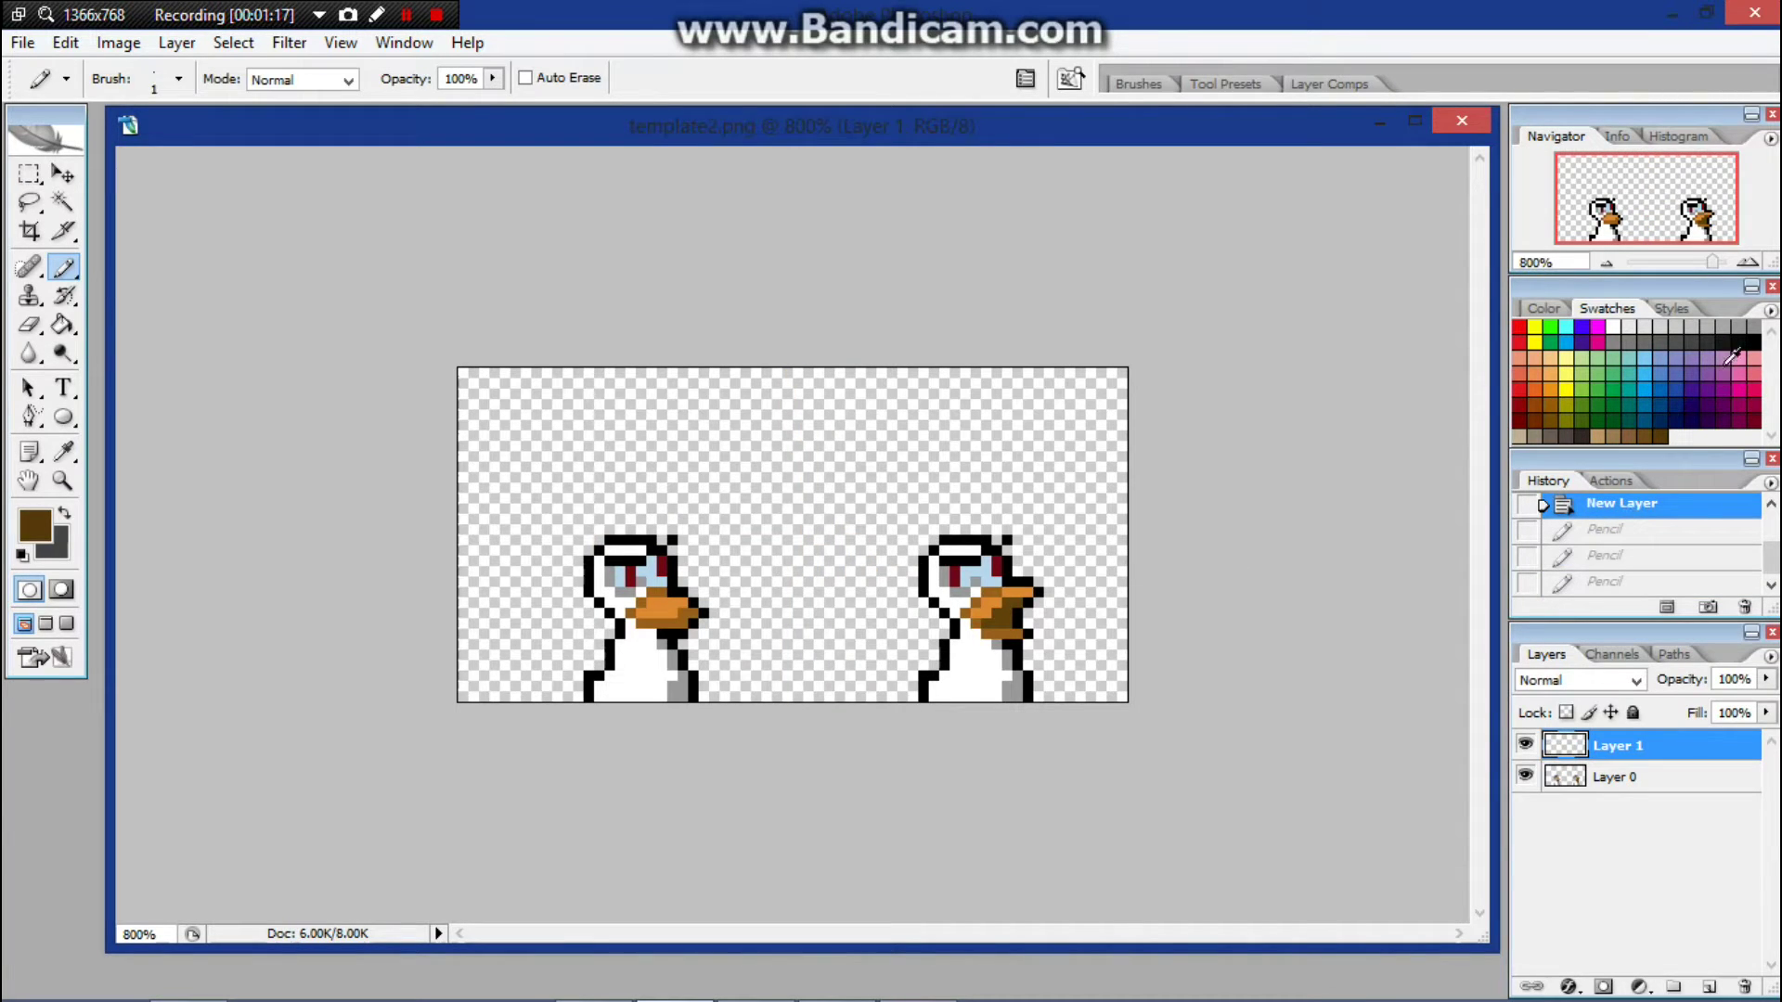
click(1728, 341)
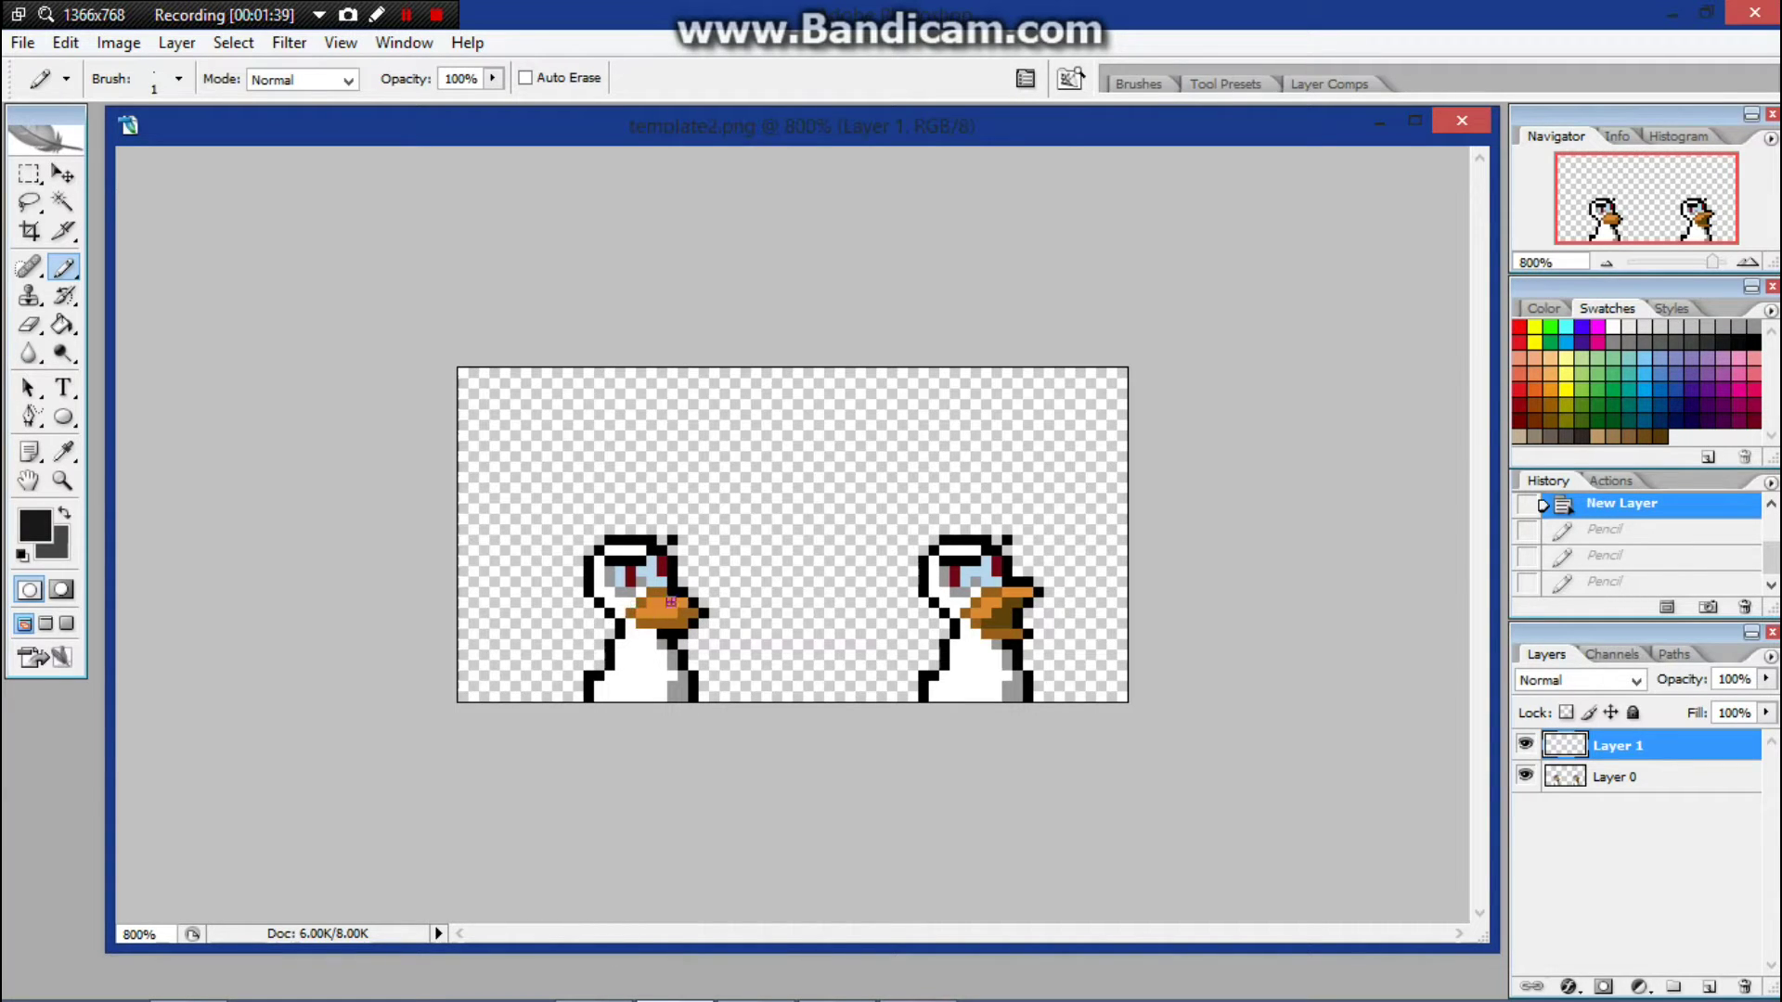
- Pencil a black hat crown and left-extending brim on the left duck, undoing a stray beak stroke
mouse_move(596, 621)
mouse_down()
mouse_move(733, 565)
mouse_move(619, 629)
mouse_move(667, 595)
mouse_move(711, 619)
mouse_move(631, 615)
mouse_move(668, 592)
mouse_move(710, 617)
mouse_move(669, 590)
mouse_move(612, 630)
mouse_move(681, 591)
mouse_move(712, 633)
mouse_move(665, 594)
mouse_move(623, 632)
mouse_up()
key(ctrl+z)
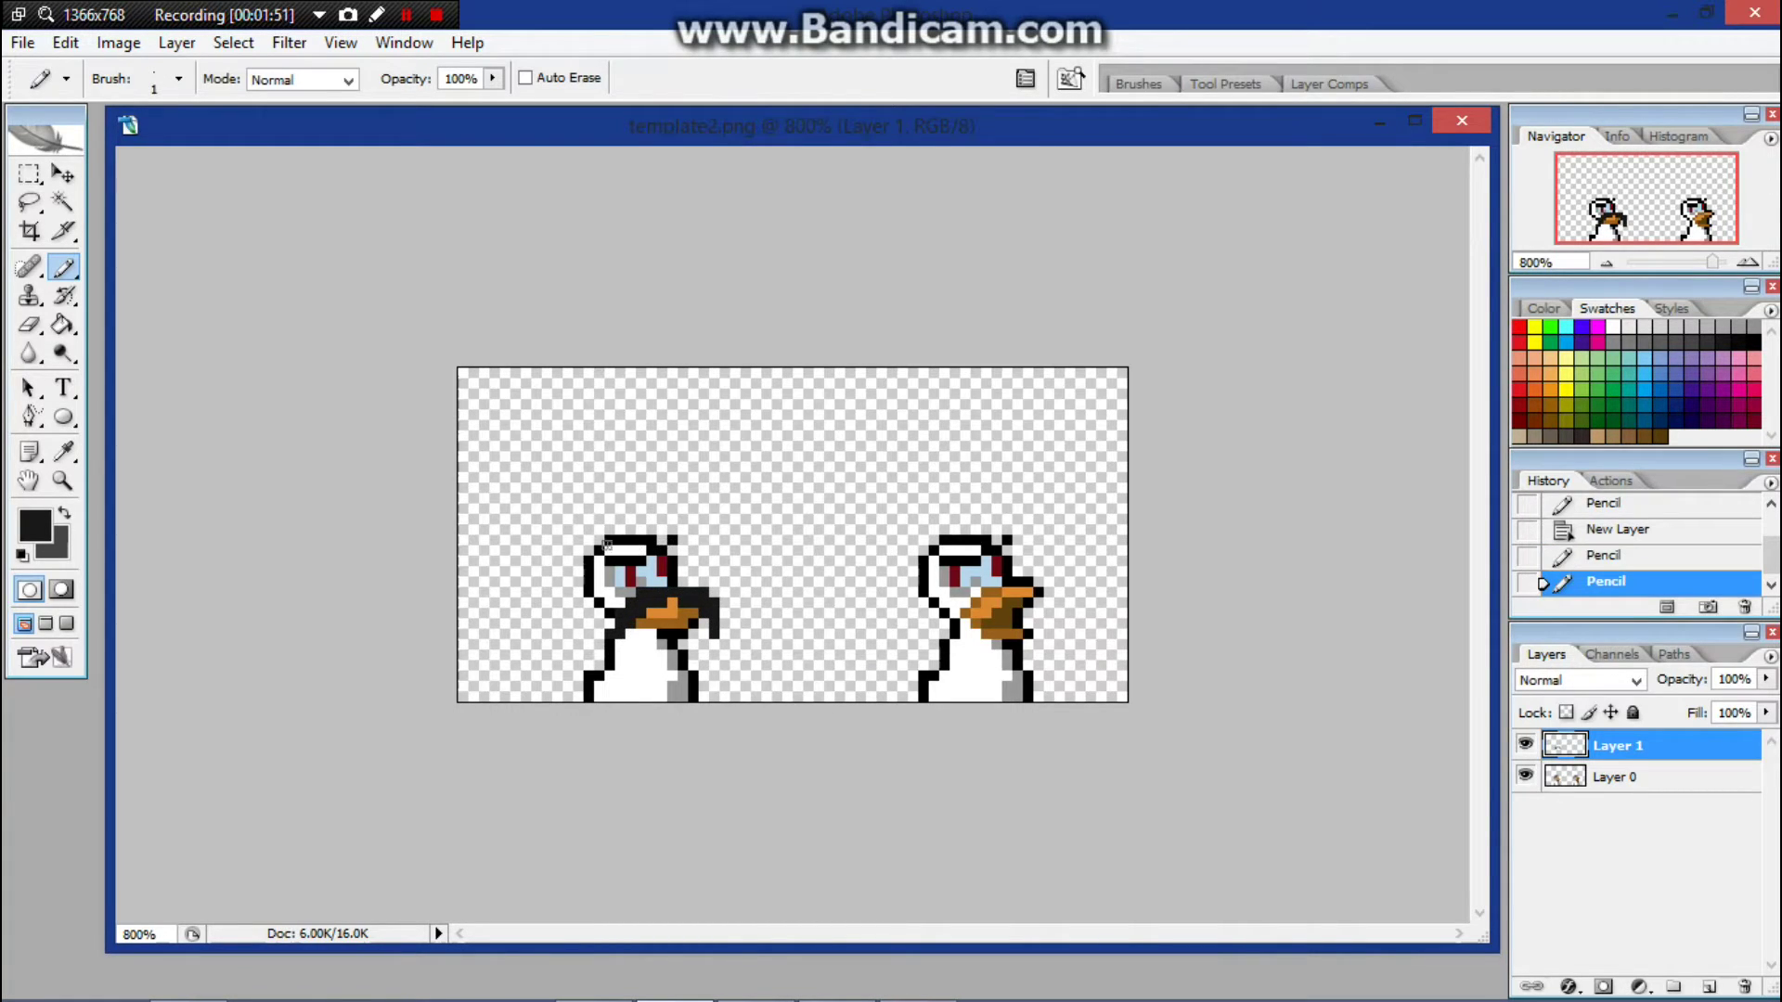
mouse_move(567, 542)
mouse_down()
mouse_move(703, 547)
mouse_move(585, 550)
mouse_move(568, 569)
mouse_move(562, 549)
mouse_move(689, 553)
mouse_up()
mouse_move(574, 540)
mouse_down()
mouse_move(545, 552)
mouse_move(598, 536)
mouse_move(624, 475)
mouse_move(661, 536)
mouse_move(598, 521)
mouse_move(616, 494)
mouse_move(636, 525)
mouse_move(641, 484)
mouse_move(640, 511)
mouse_up()
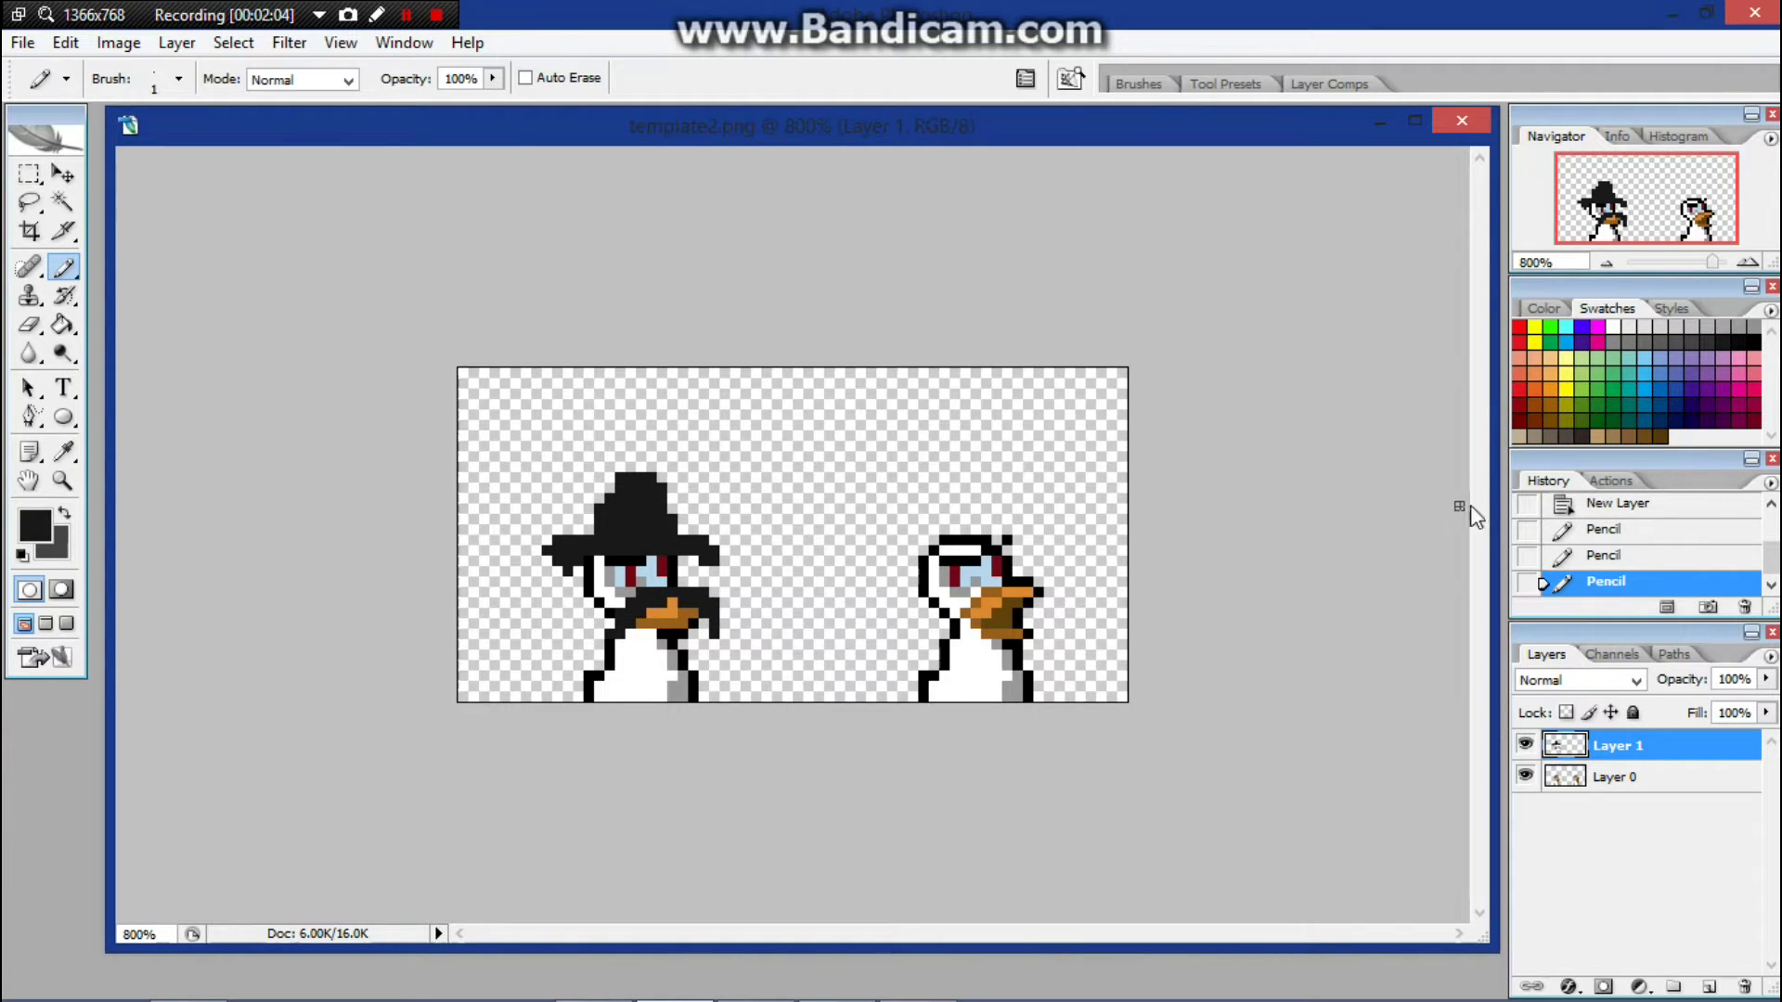
- Try yellow and olive pencil marks on the left duck's chest, undoing them in History
click(1568, 376)
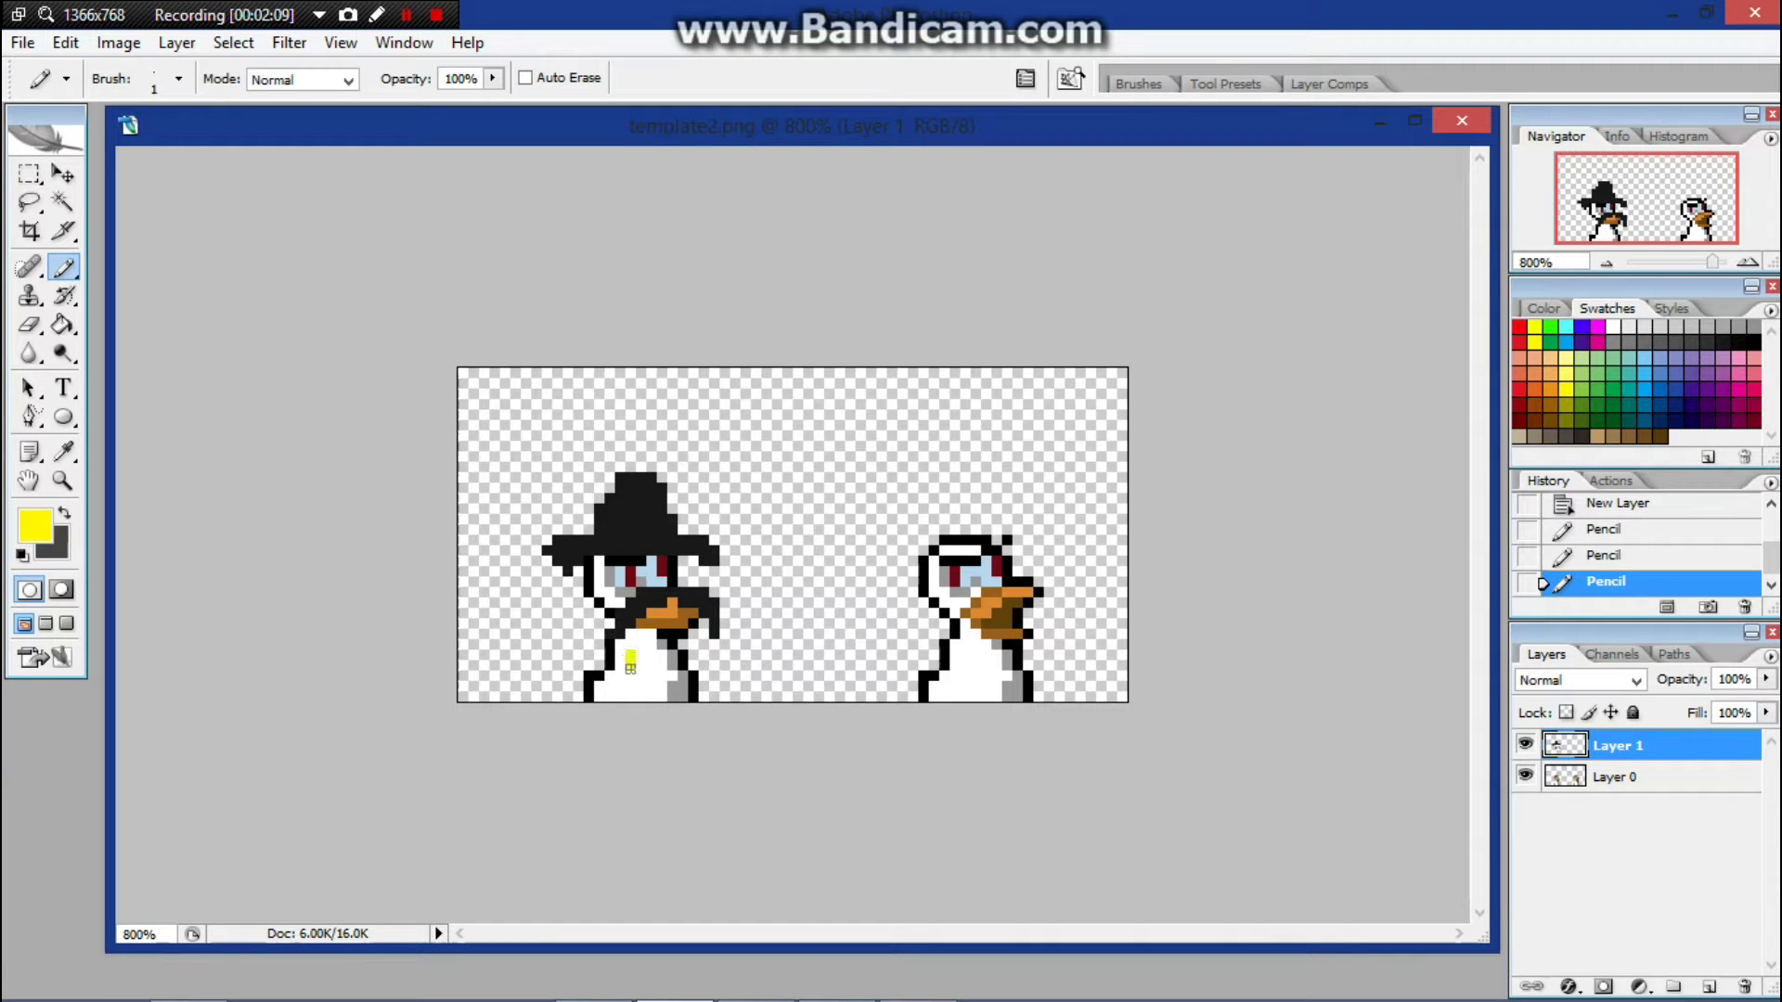
click(636, 661)
drag(623, 662, 631, 672)
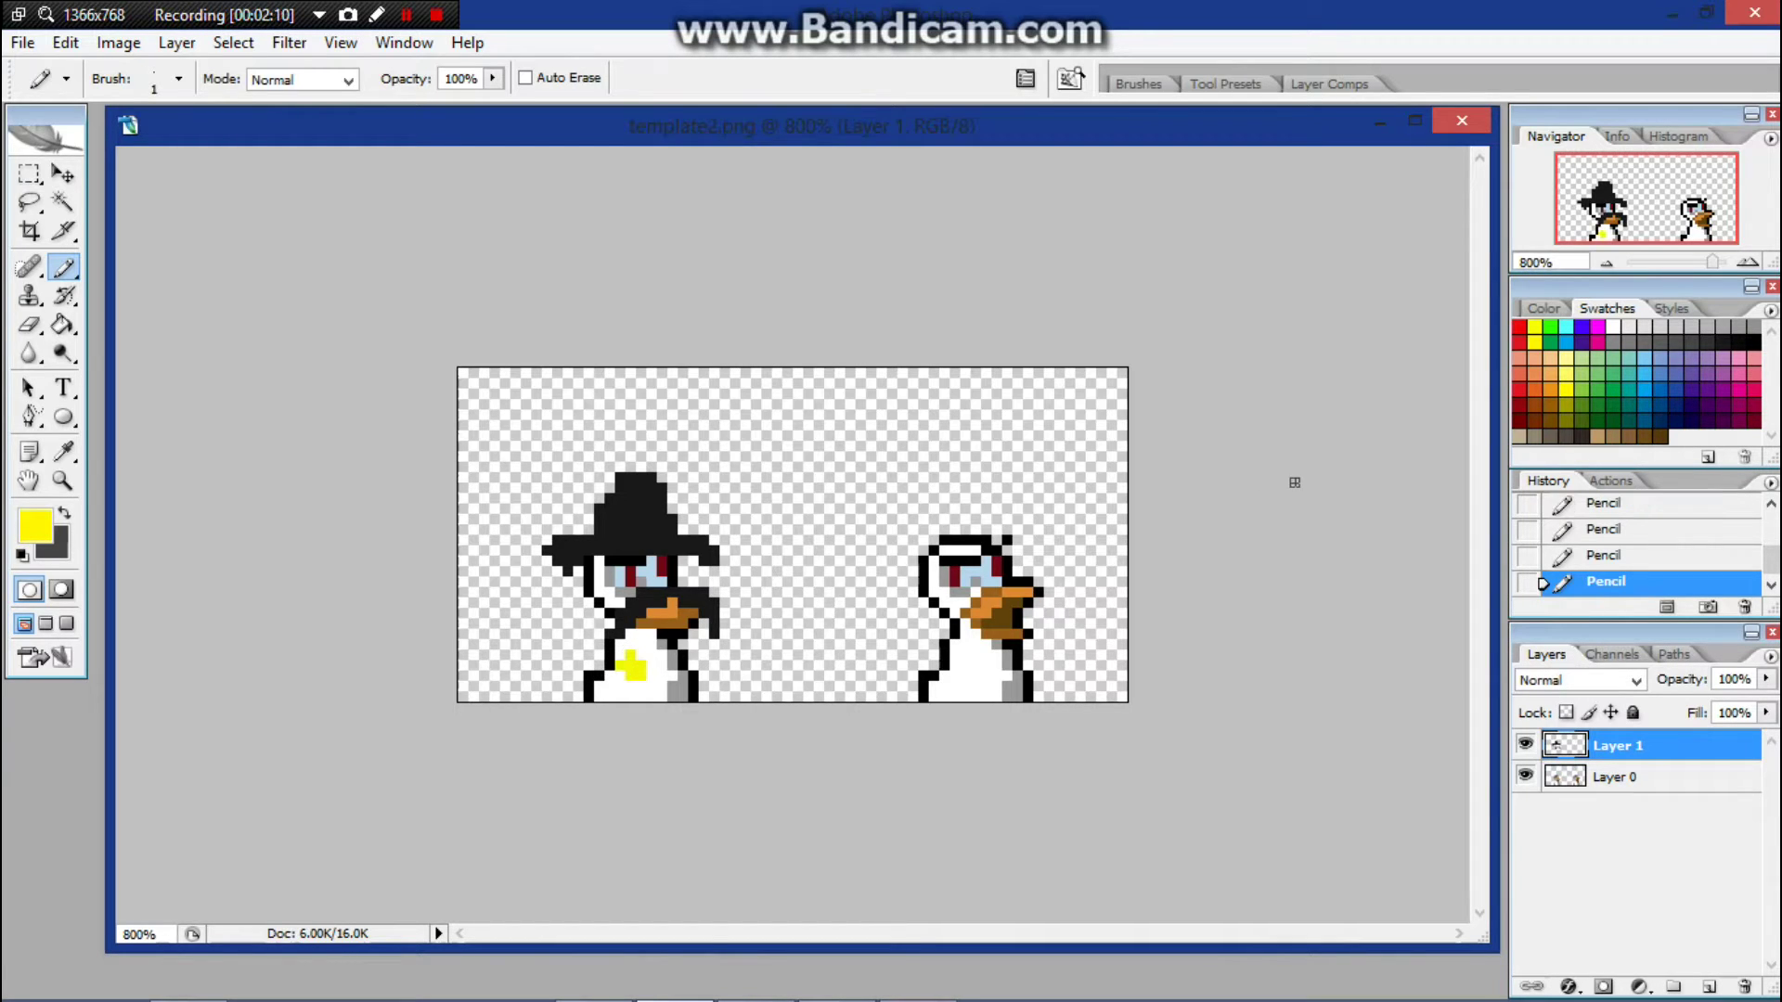
click(1615, 557)
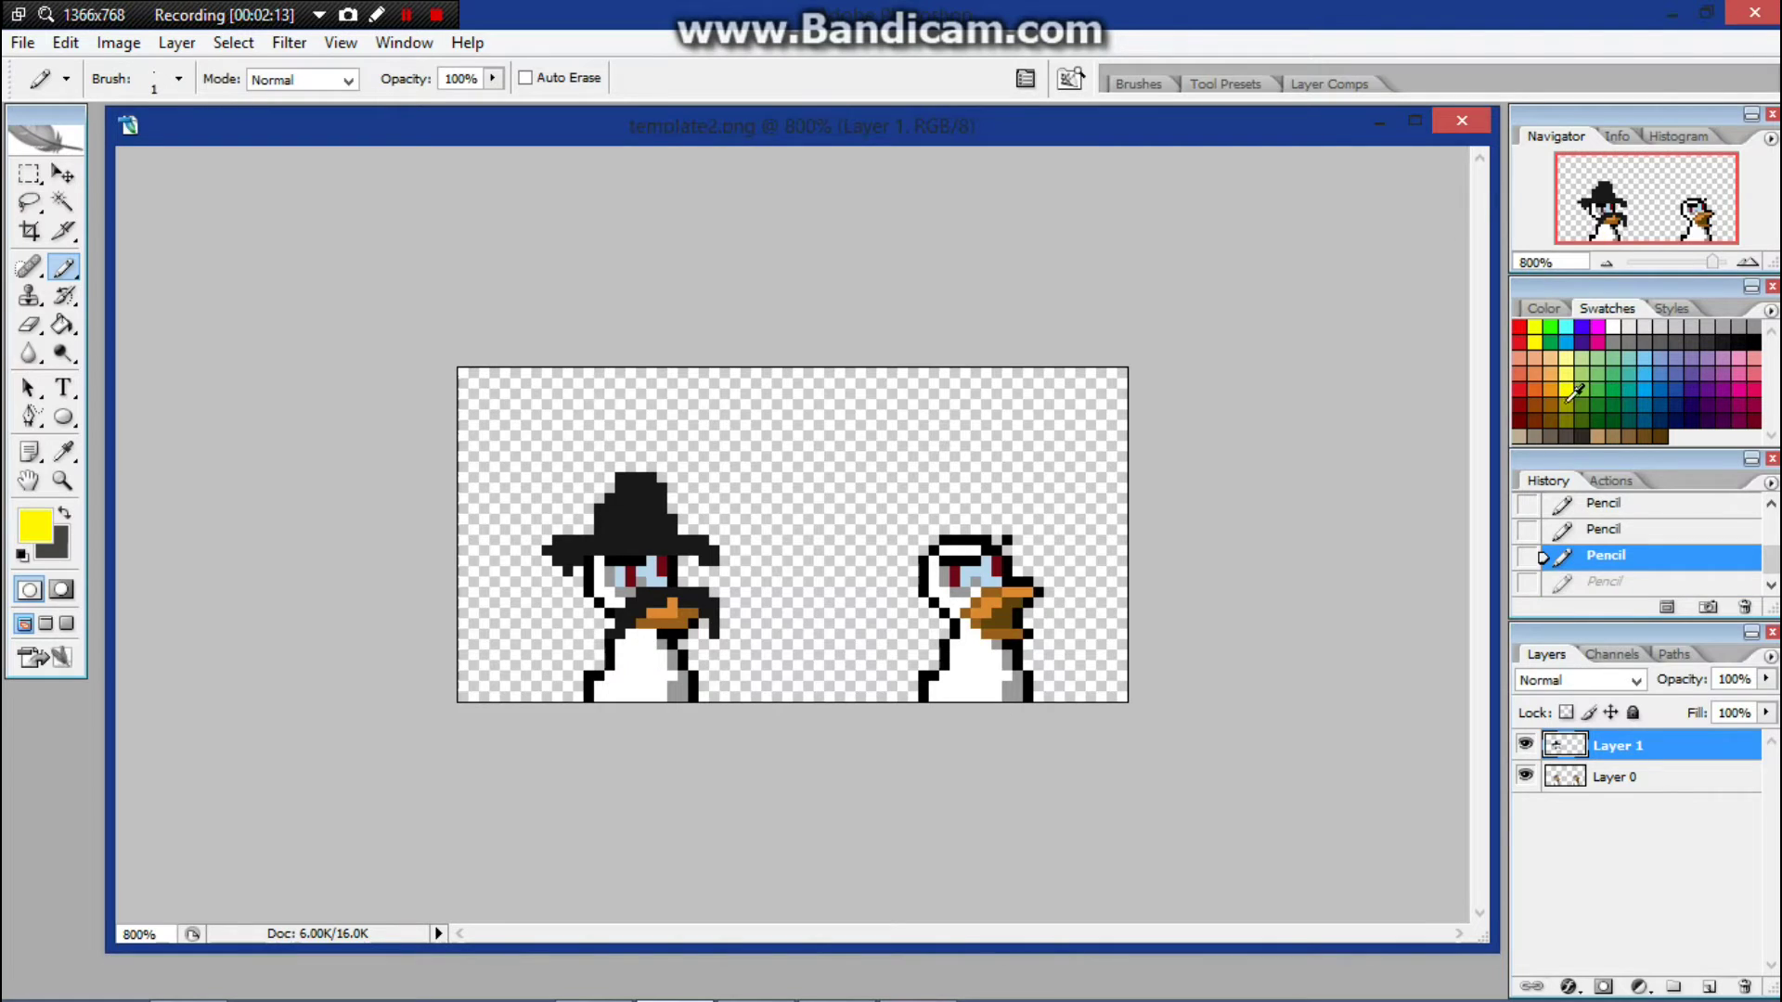
click(1567, 420)
drag(632, 642, 655, 666)
click(1565, 405)
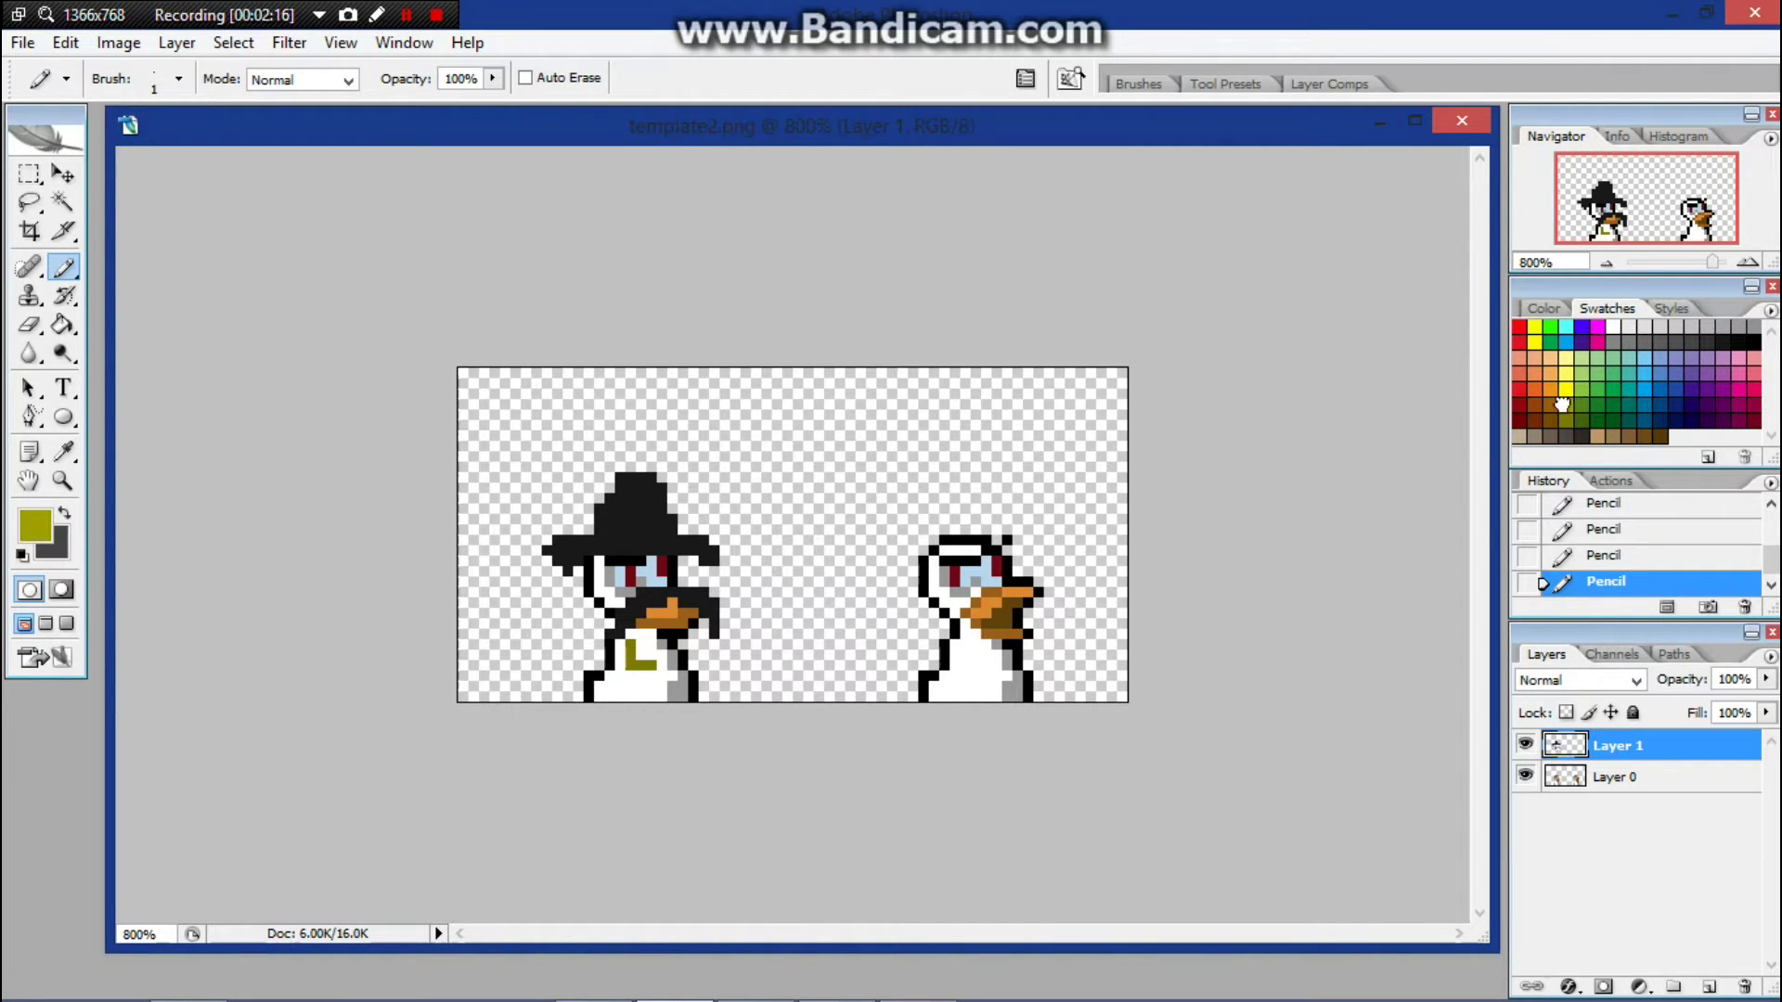
click(1564, 389)
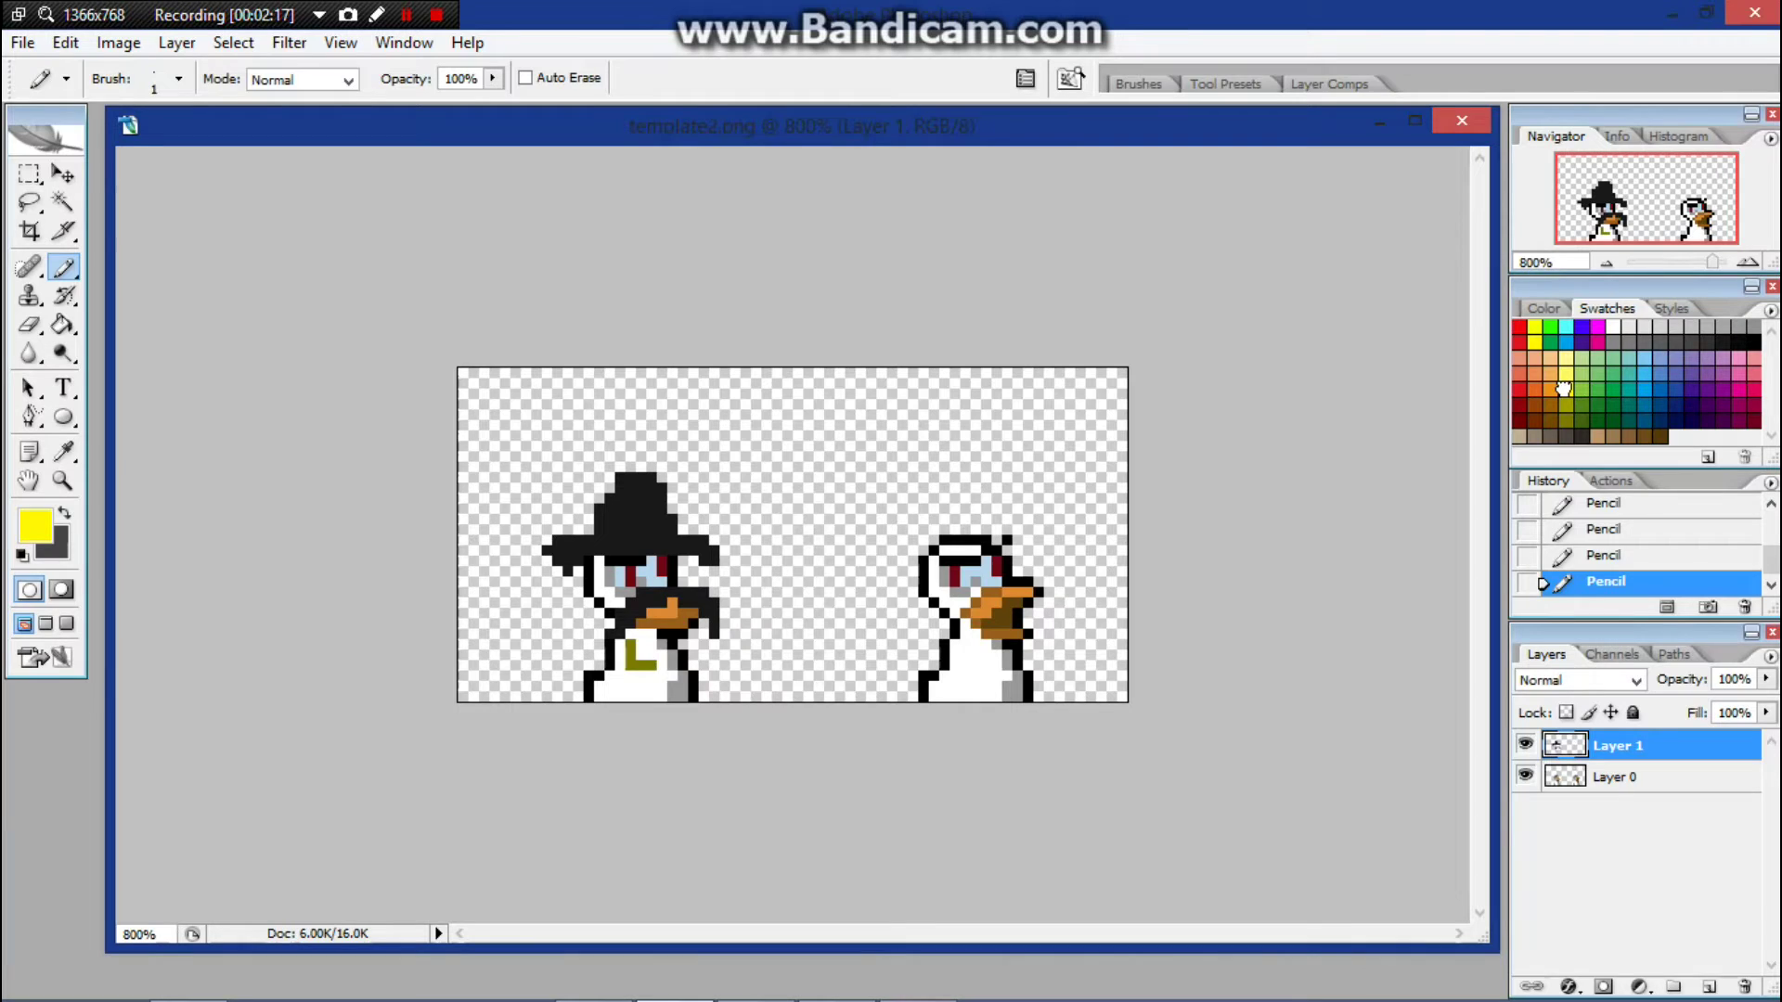
click(1596, 555)
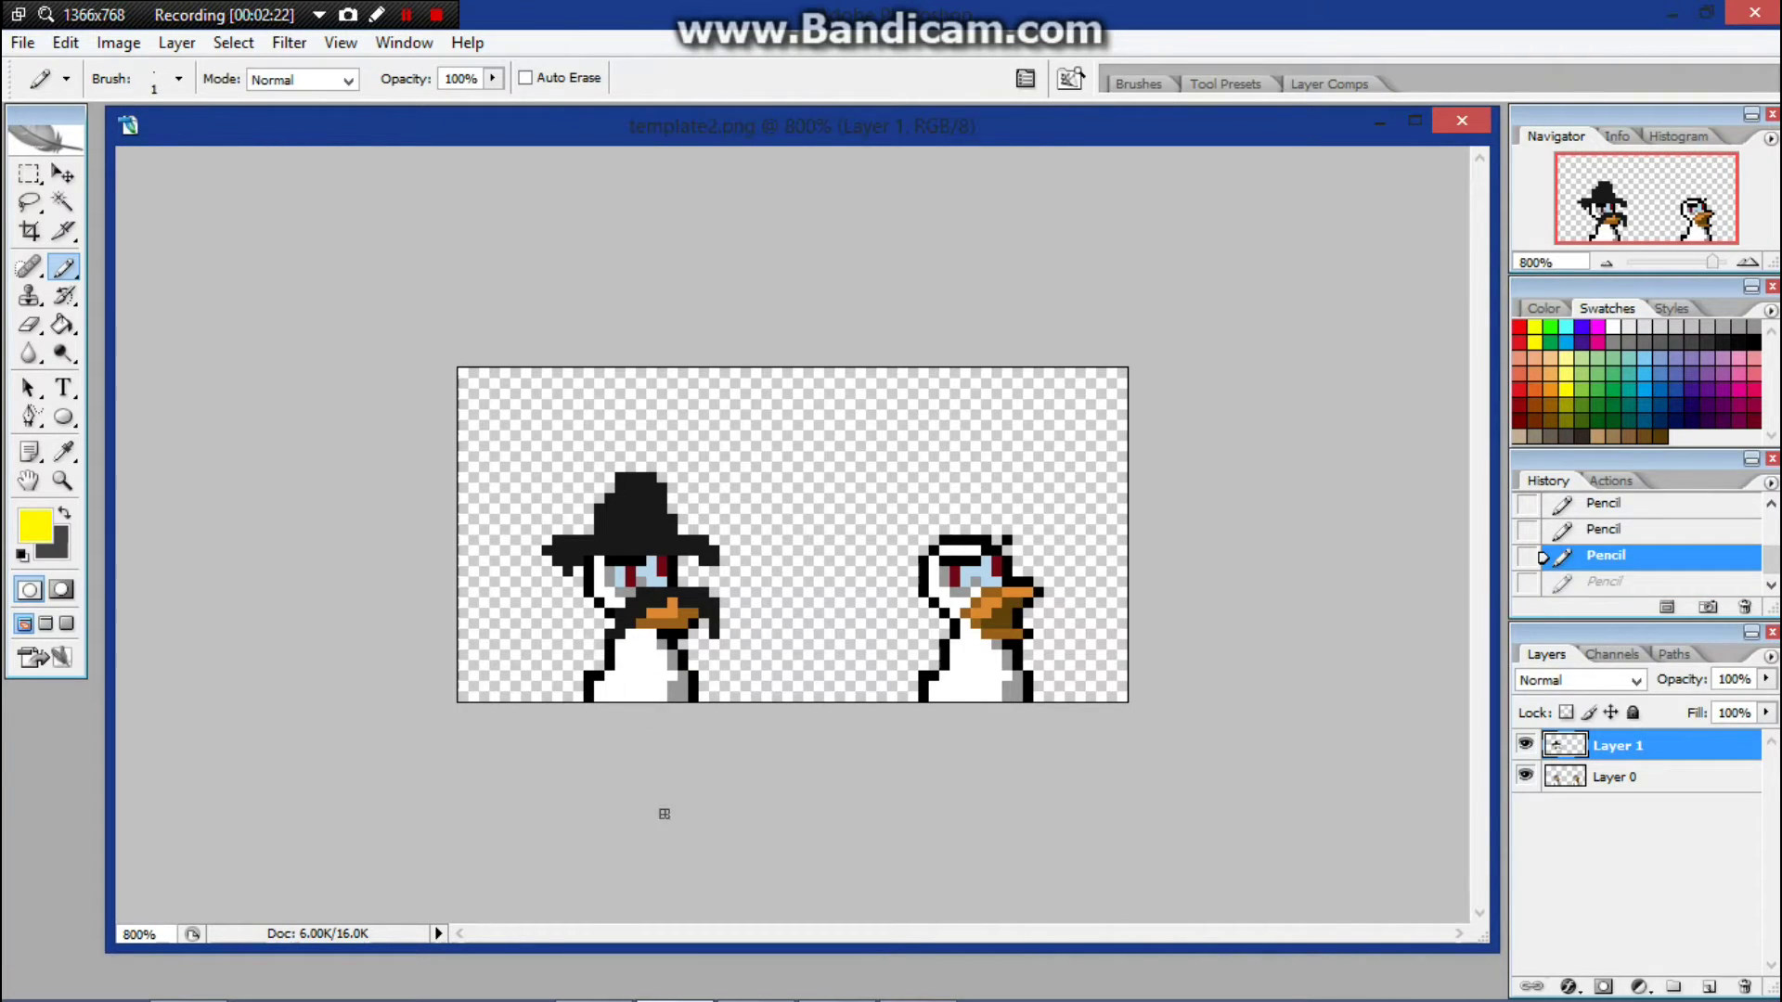
- Pencil a small yellow cross on the left duck's chest, filling its centre pixel in olive yellow
drag(634, 656, 634, 667)
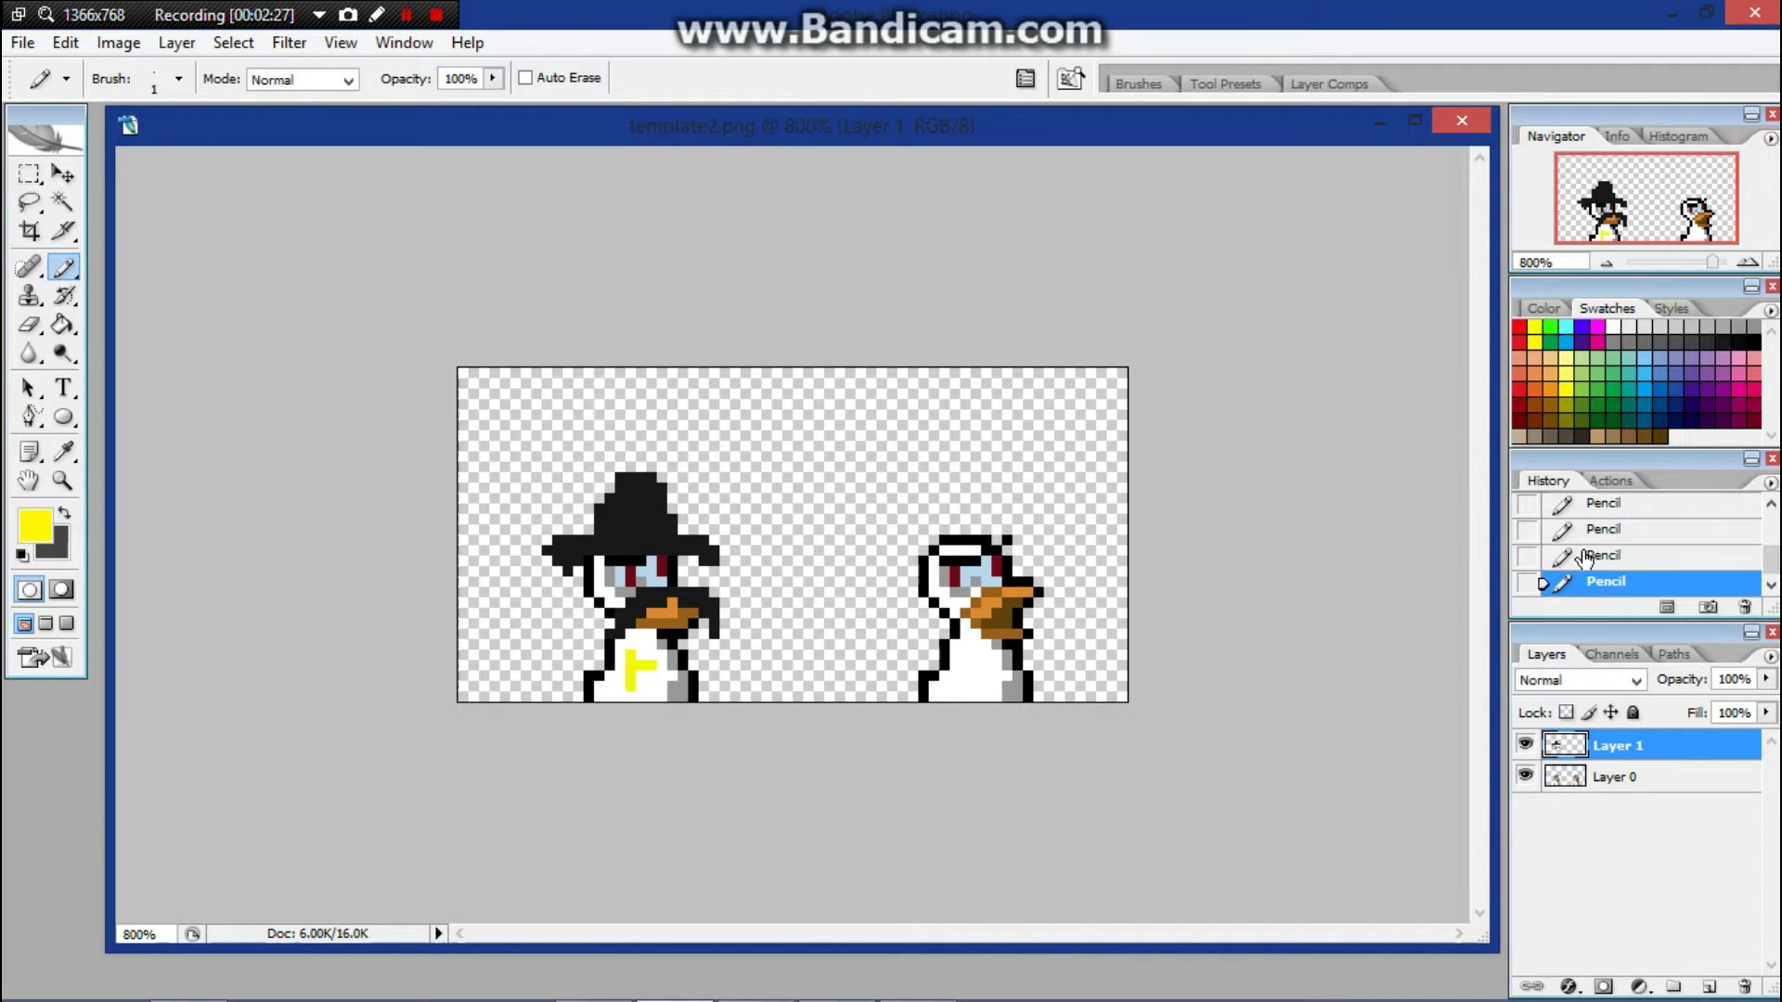
key(ctrl+z)
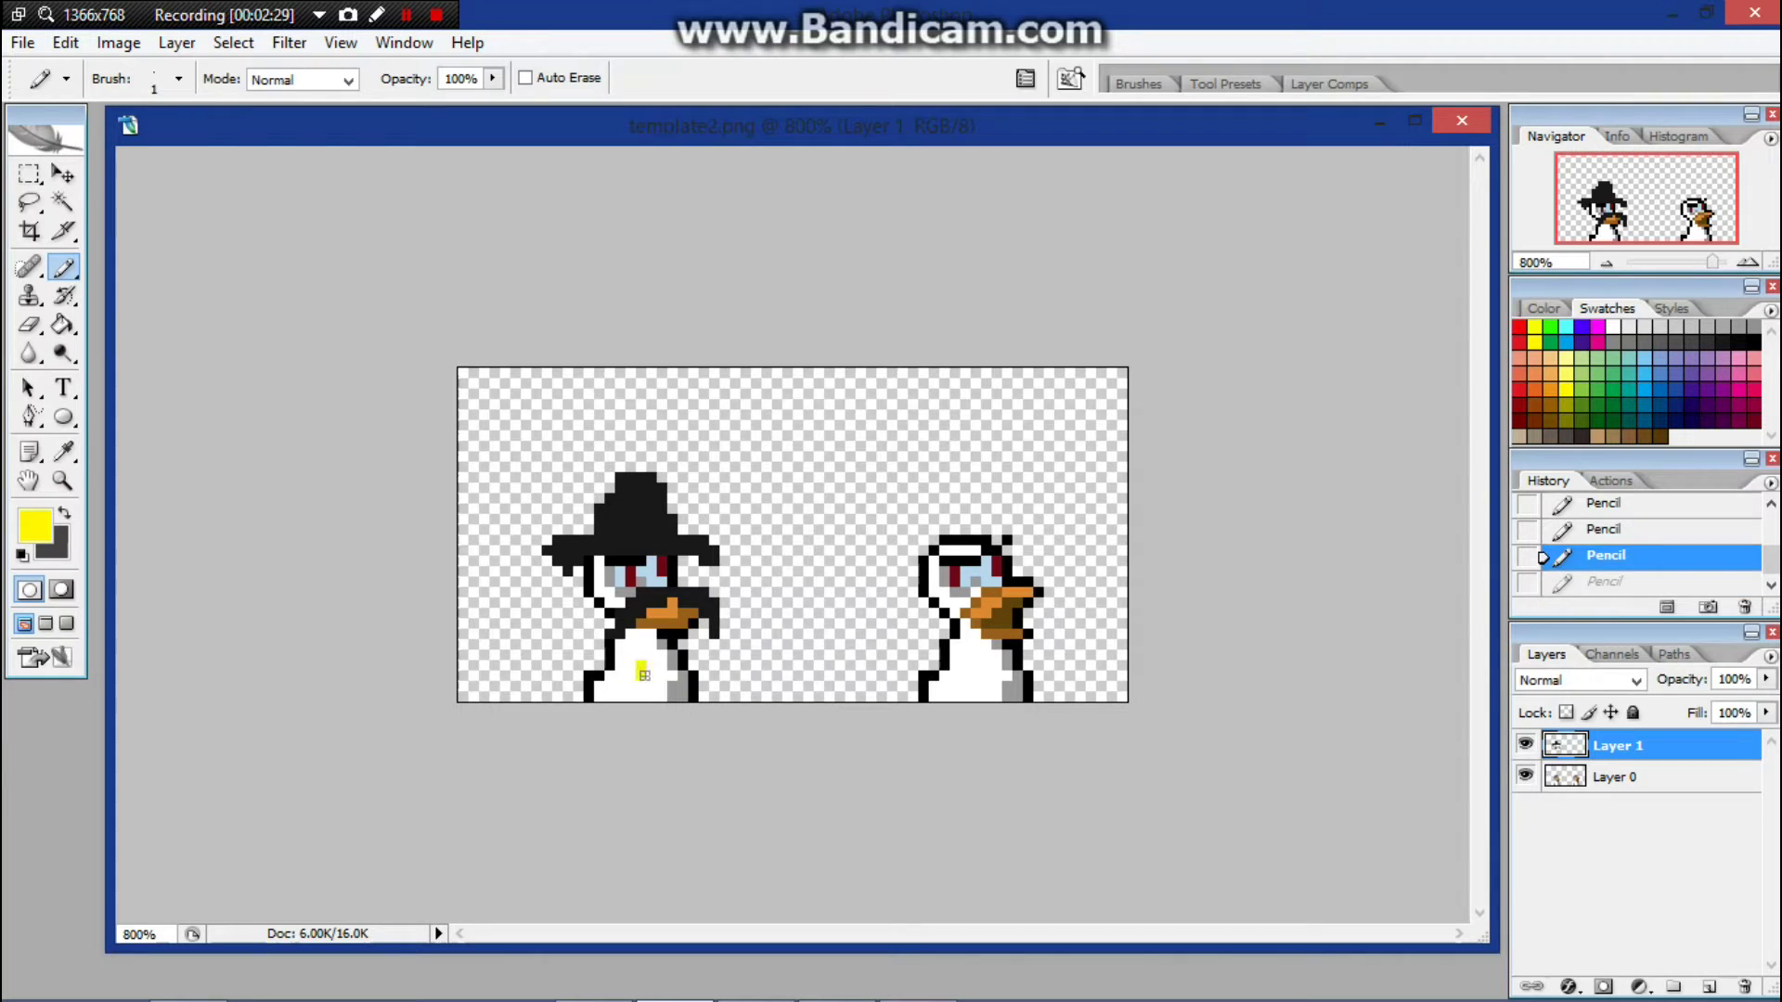
drag(640, 676, 639, 673)
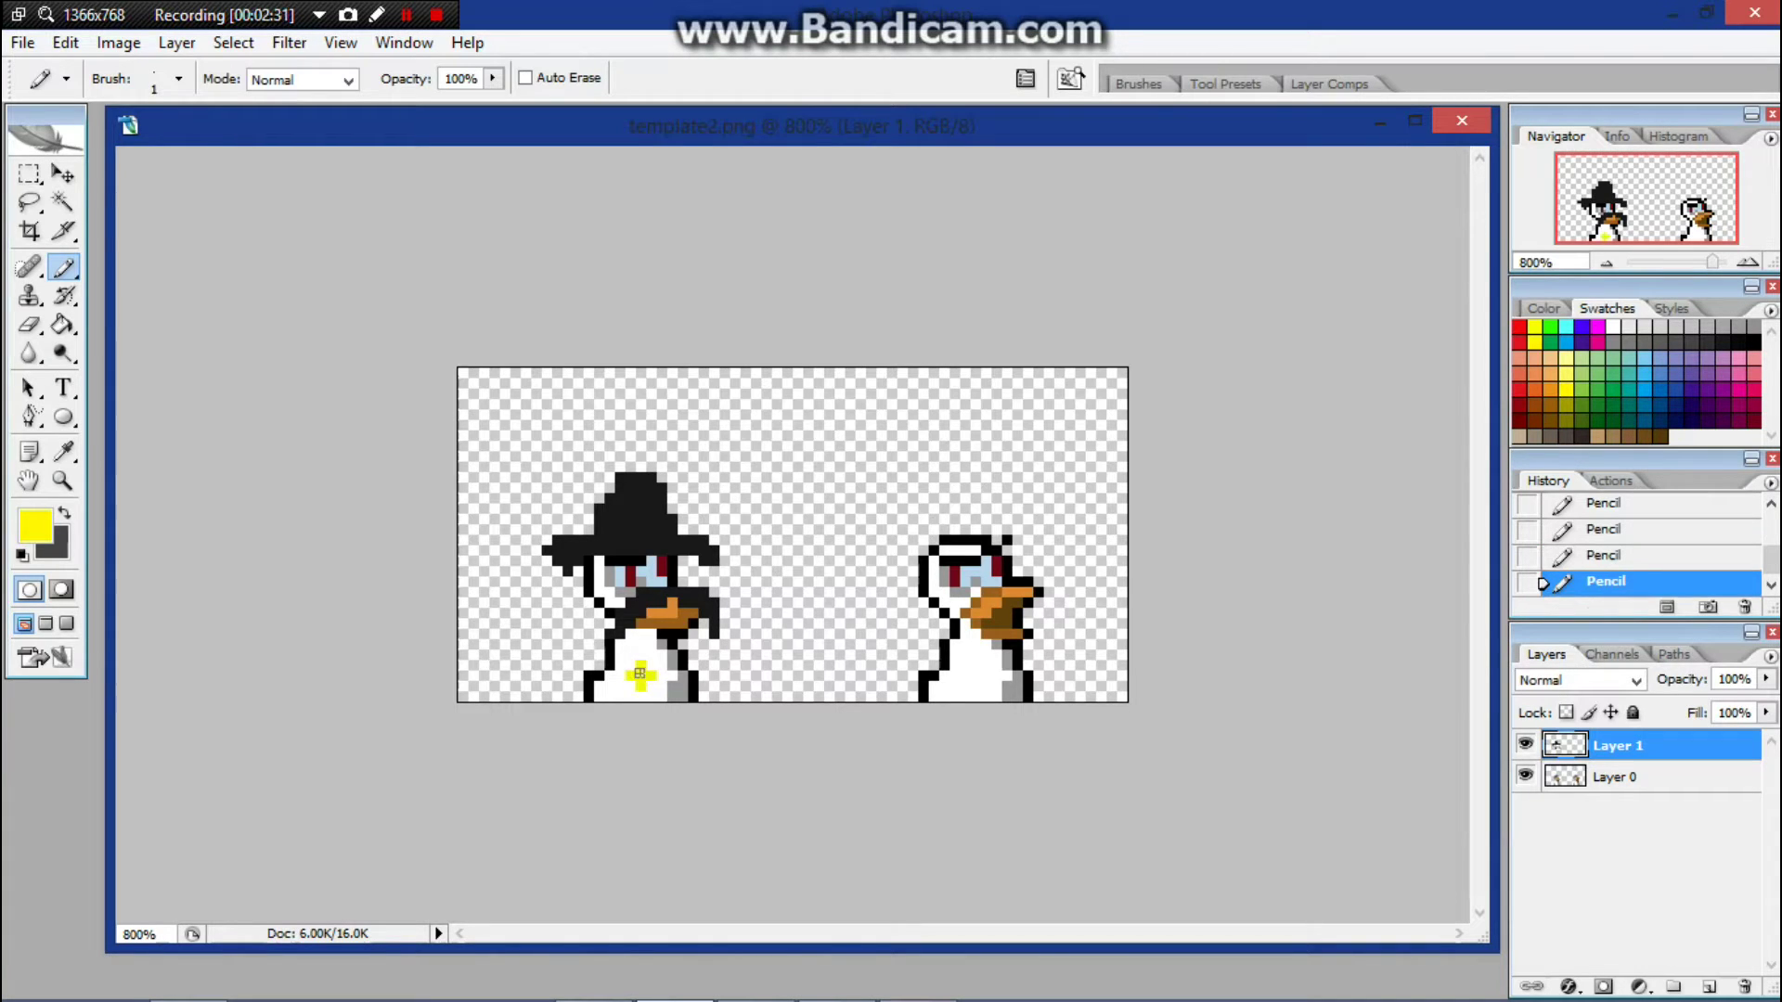
click(1753, 329)
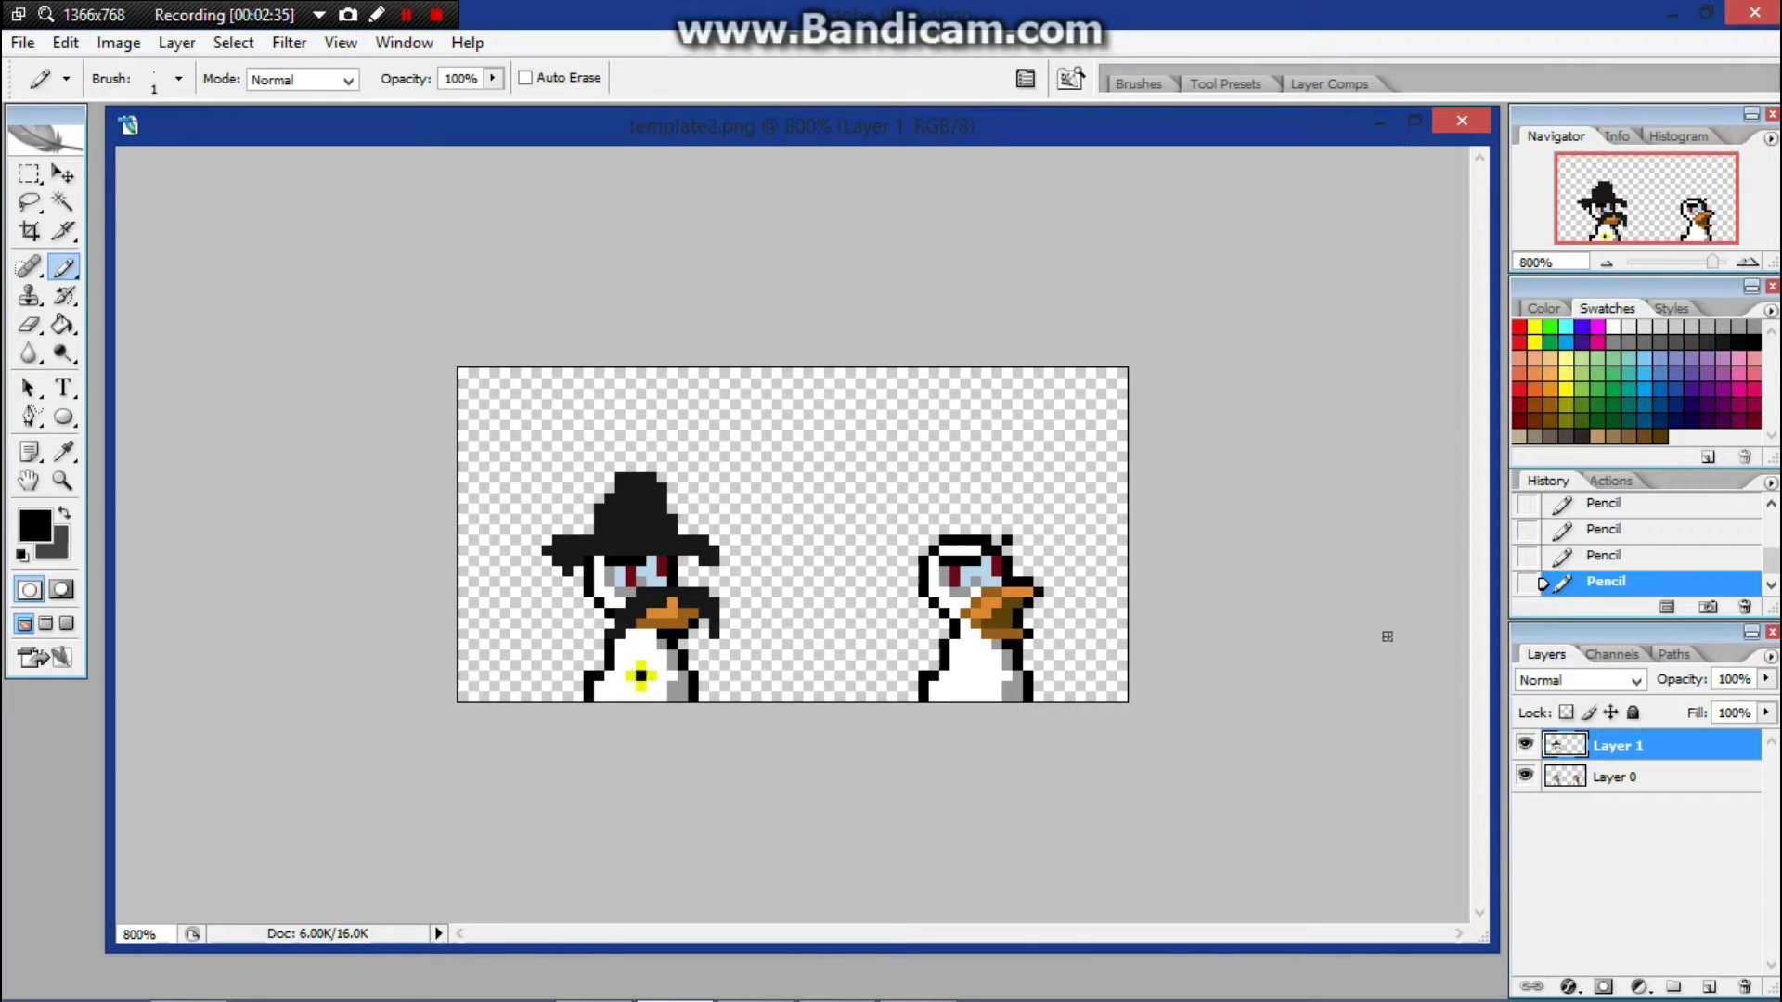
click(1632, 557)
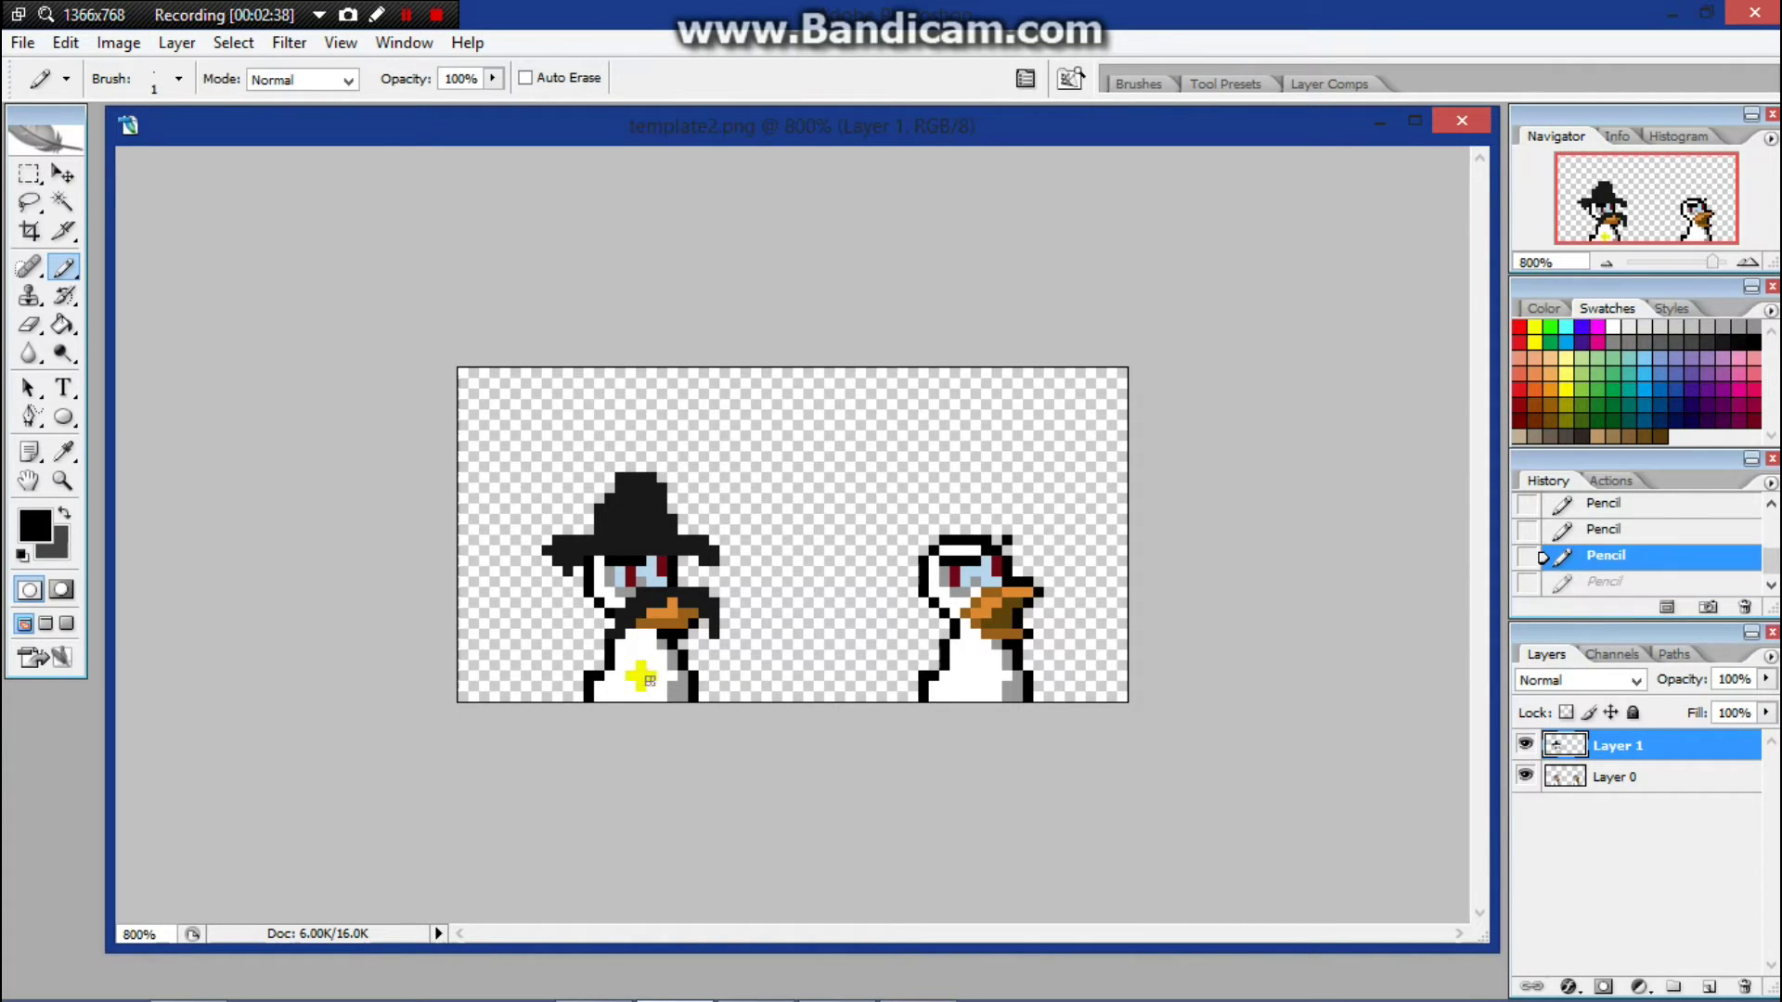
click(1567, 405)
click(641, 676)
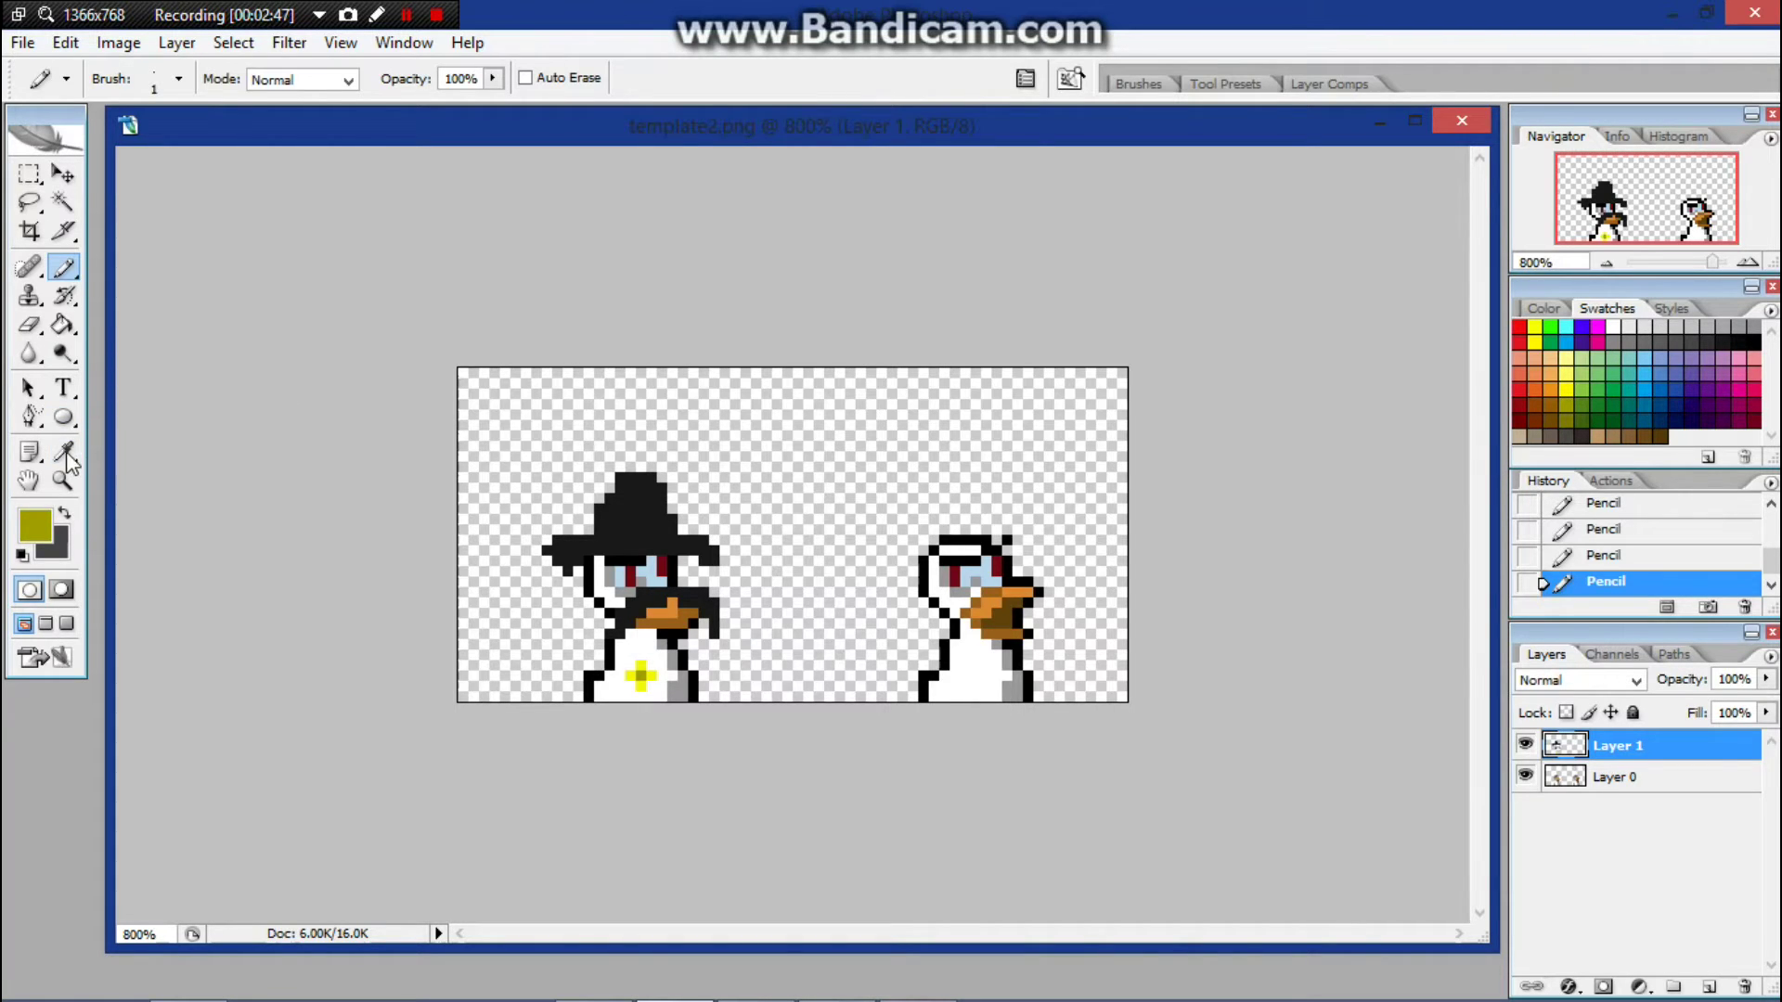
click(64, 452)
- Sample black and draw a tall black hat and face markings on the right duck
click(629, 527)
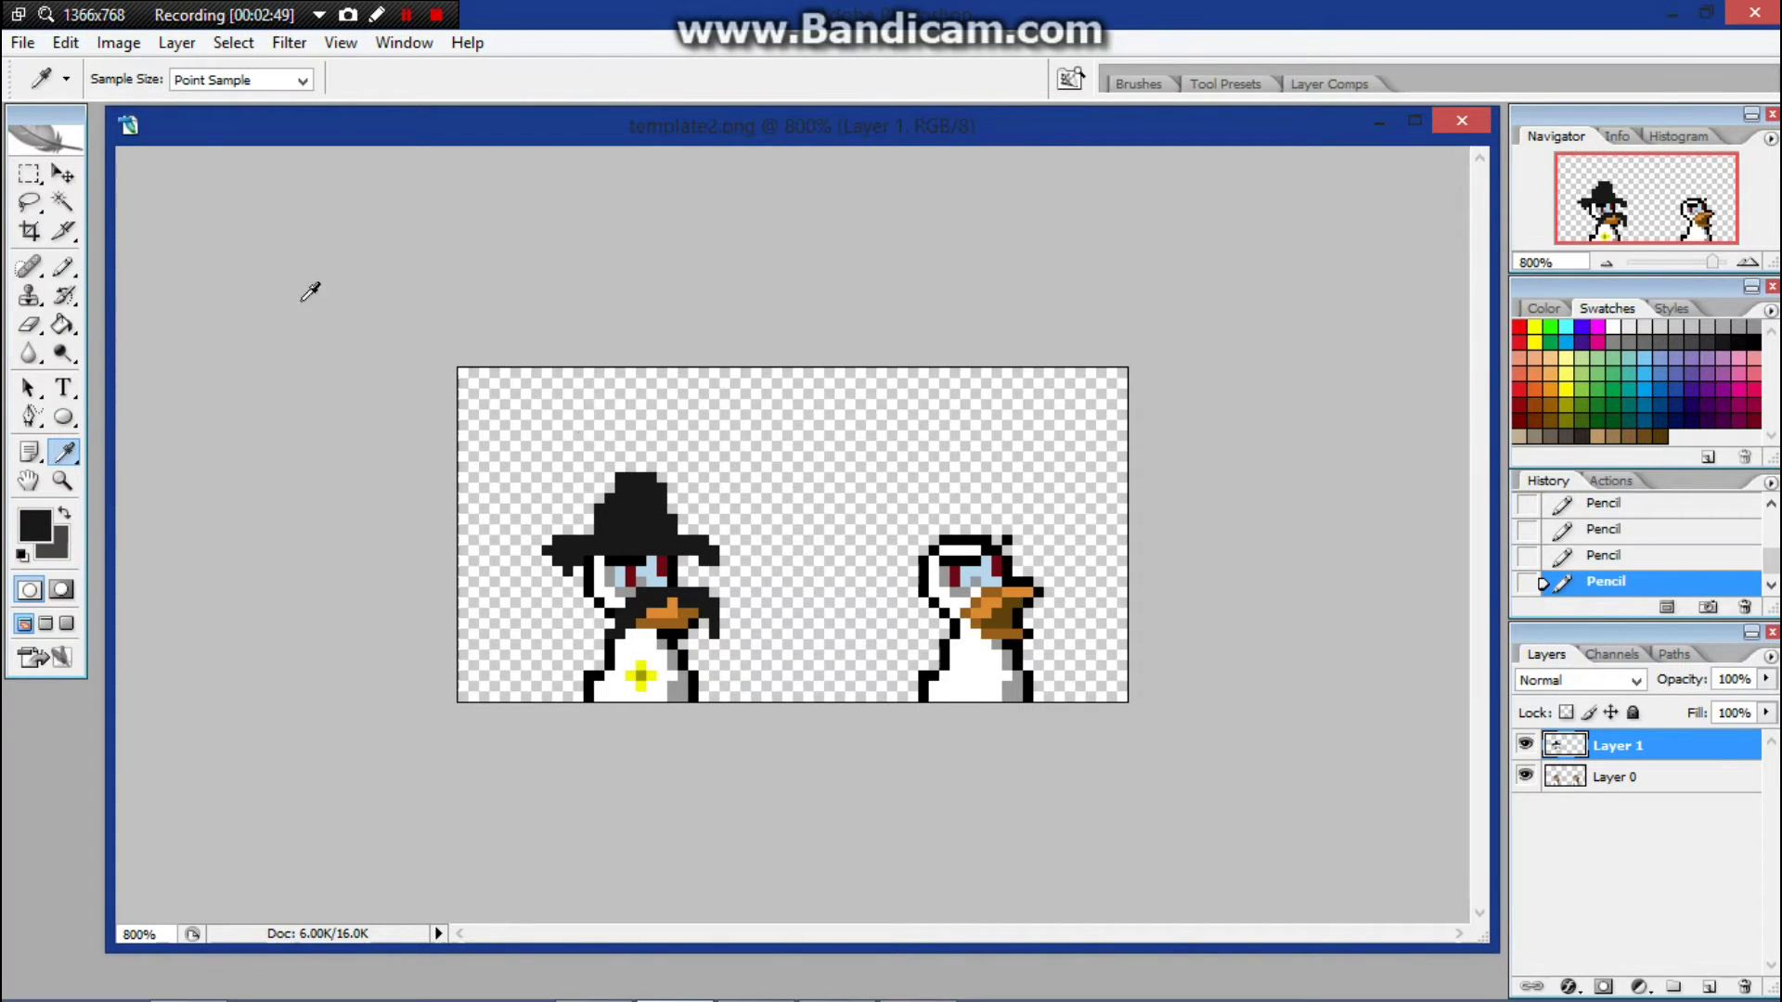
click(64, 268)
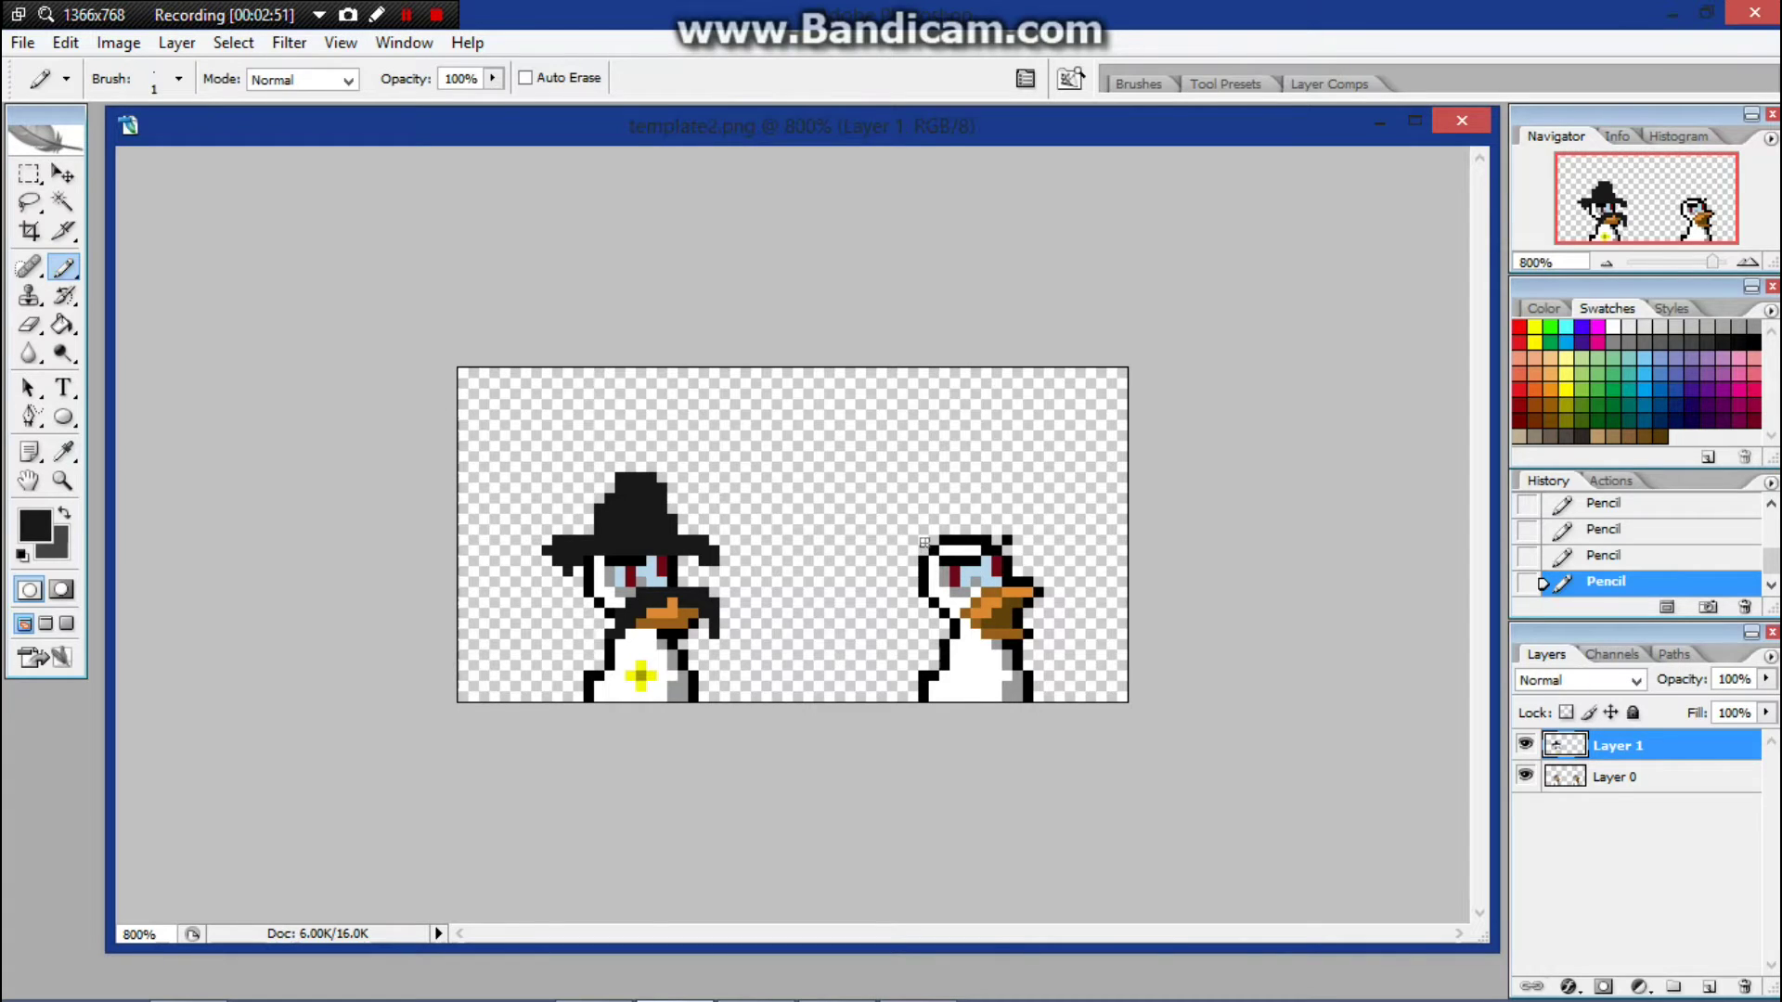
drag(913, 550, 1036, 559)
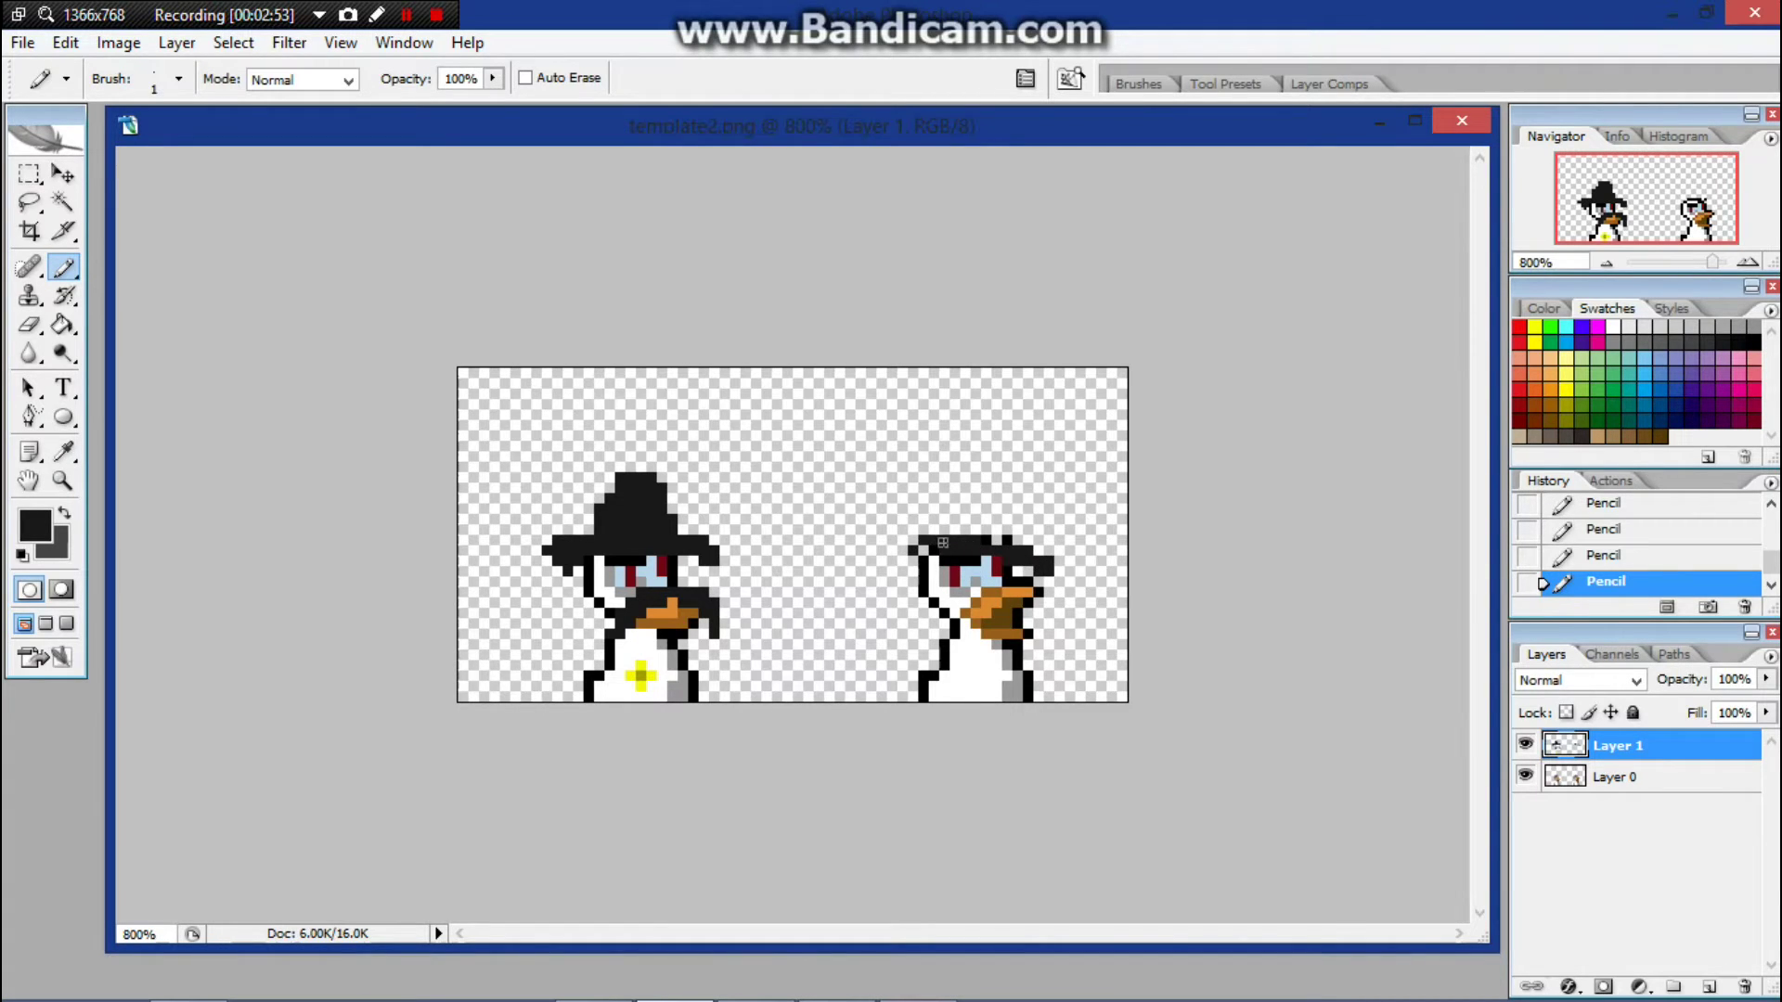
click(1557, 555)
mouse_move(893, 530)
mouse_down()
mouse_move(941, 497)
mouse_move(1011, 496)
mouse_move(1052, 533)
mouse_up()
mouse_move(894, 536)
mouse_down()
mouse_move(891, 555)
mouse_move(1019, 520)
mouse_move(1047, 540)
mouse_up()
mouse_move(918, 502)
mouse_down()
mouse_move(936, 424)
mouse_move(994, 432)
mouse_move(994, 484)
mouse_move(978, 432)
mouse_move(947, 436)
mouse_move(928, 448)
mouse_move(975, 466)
mouse_move(938, 449)
mouse_move(932, 491)
mouse_move(947, 456)
mouse_move(979, 486)
mouse_move(883, 531)
mouse_move(913, 496)
mouse_move(887, 546)
mouse_move(930, 482)
mouse_move(914, 487)
mouse_move(909, 428)
mouse_move(977, 411)
mouse_up()
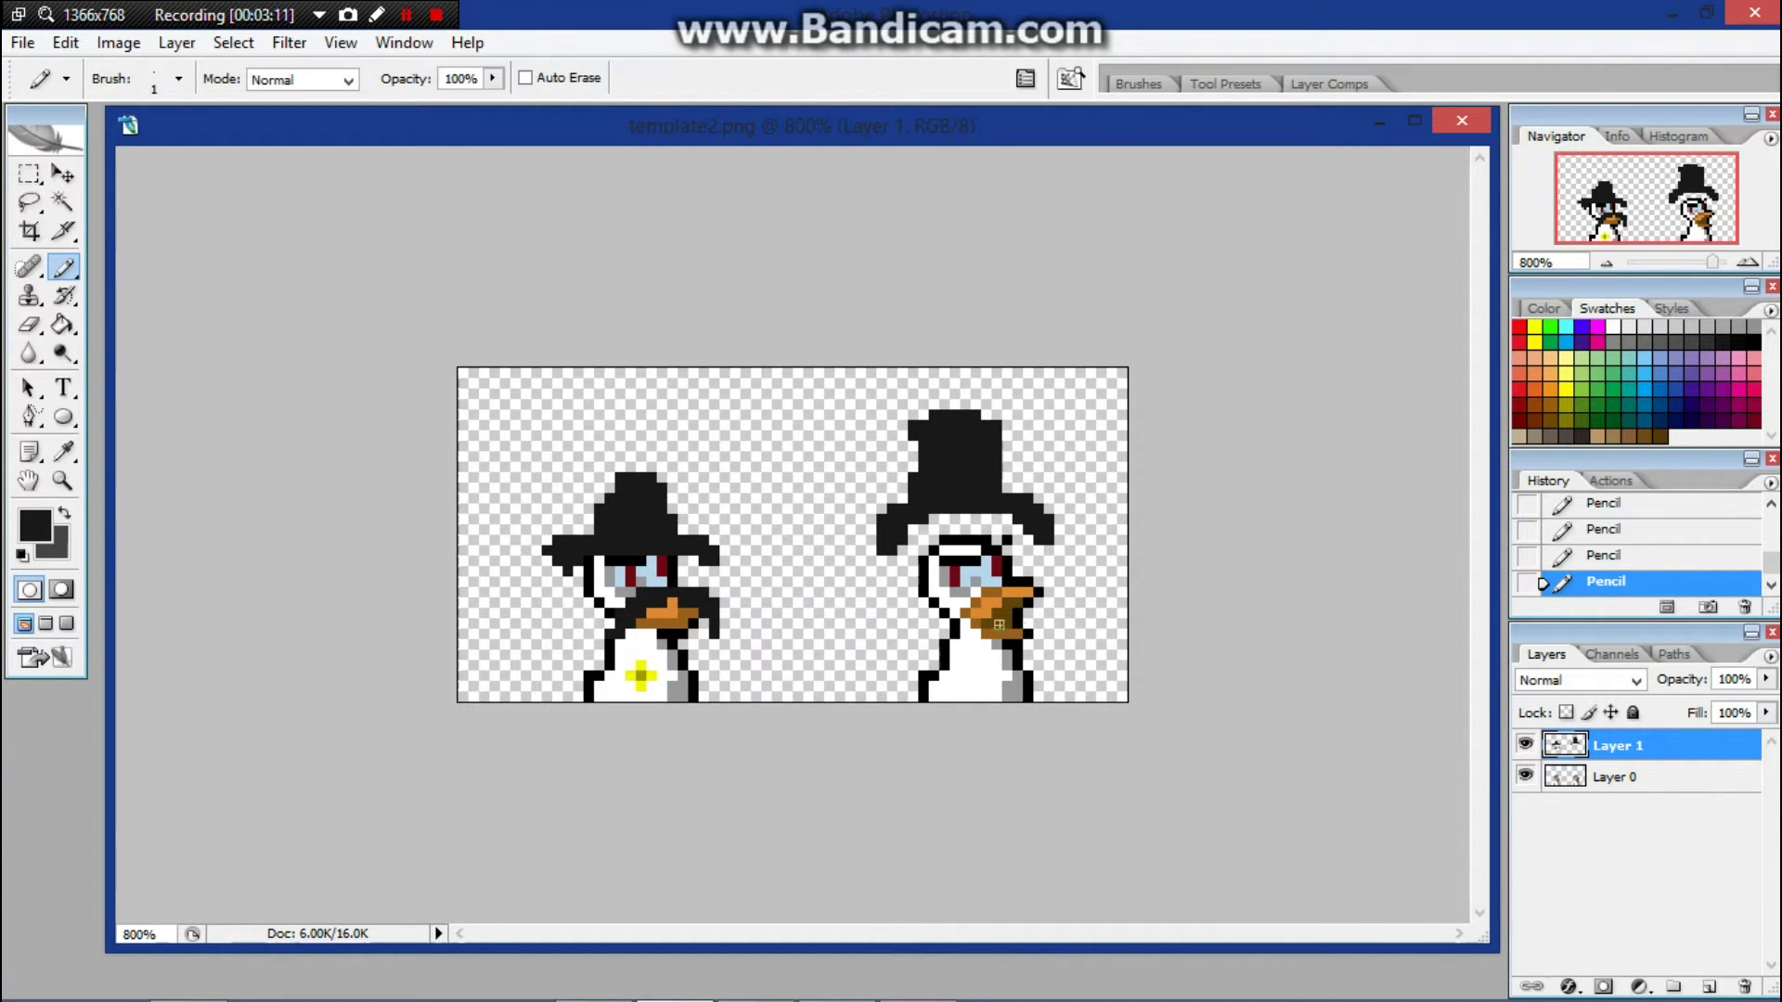
mouse_move(990, 592)
mouse_down()
mouse_move(929, 606)
mouse_move(902, 585)
mouse_move(963, 607)
mouse_move(1040, 563)
mouse_move(1011, 587)
mouse_move(1033, 560)
mouse_move(962, 593)
mouse_move(919, 585)
mouse_move(1033, 571)
mouse_up()
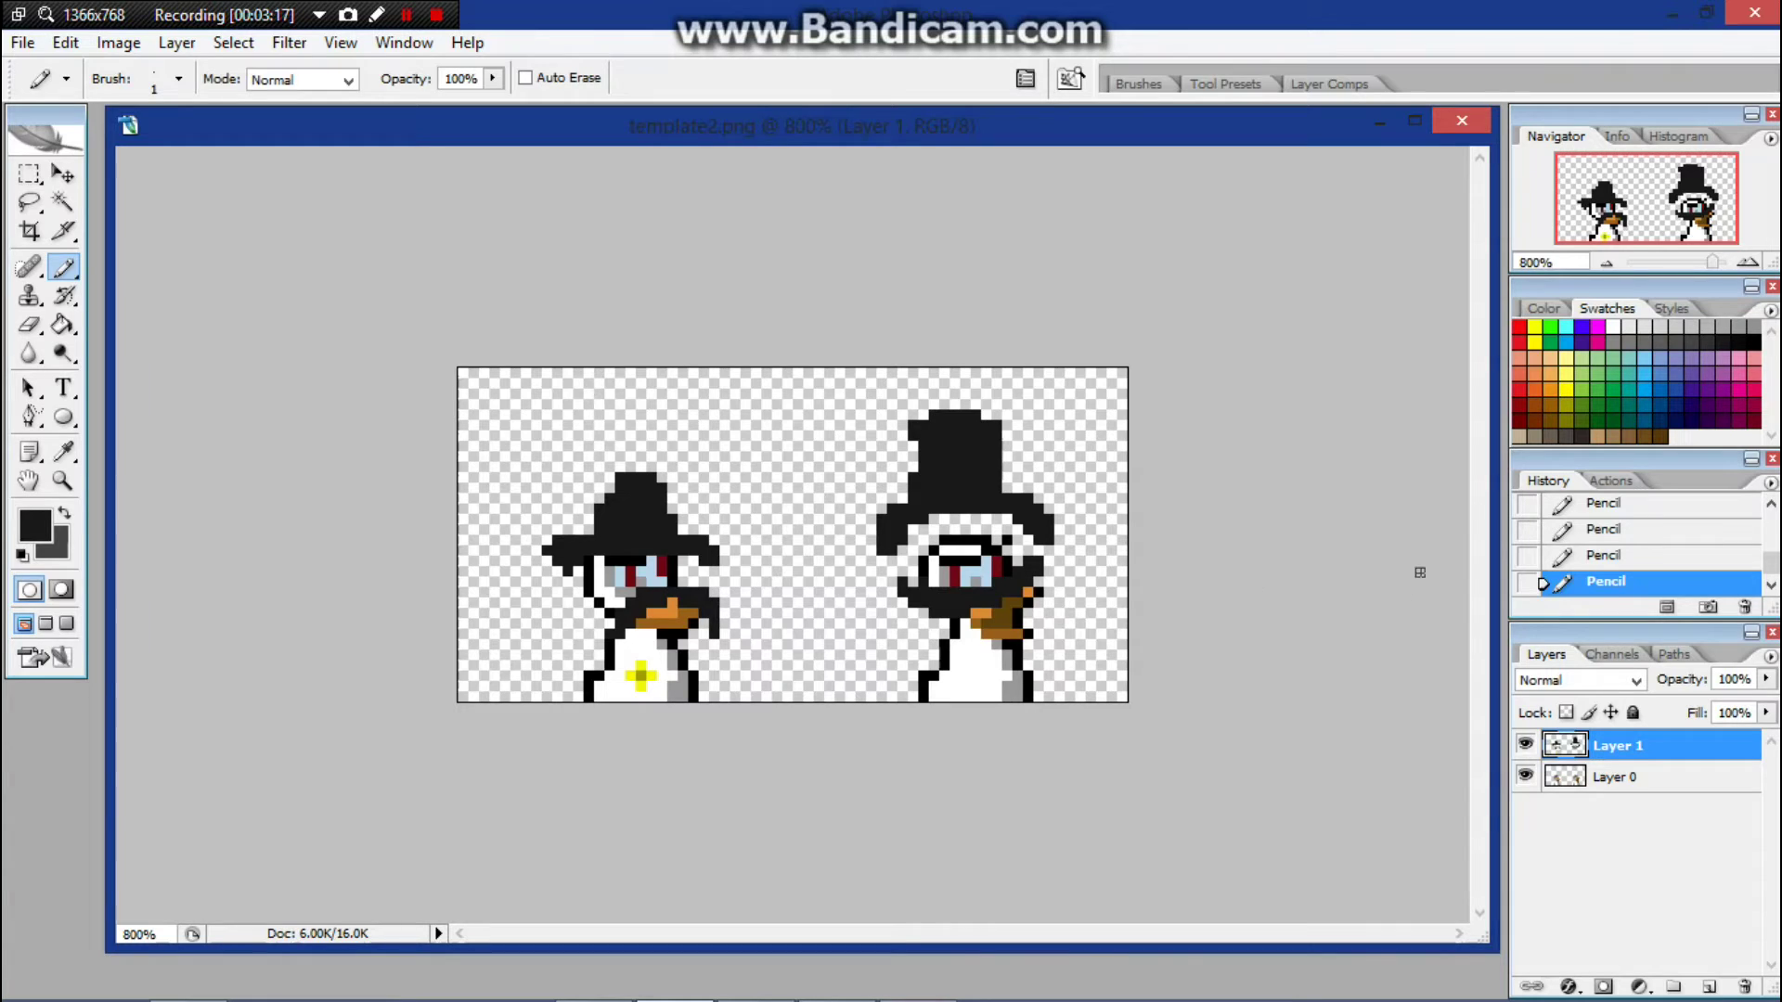
- Sample the left badge's yellow and add a matching cross badge to the right duck's chest
click(1565, 415)
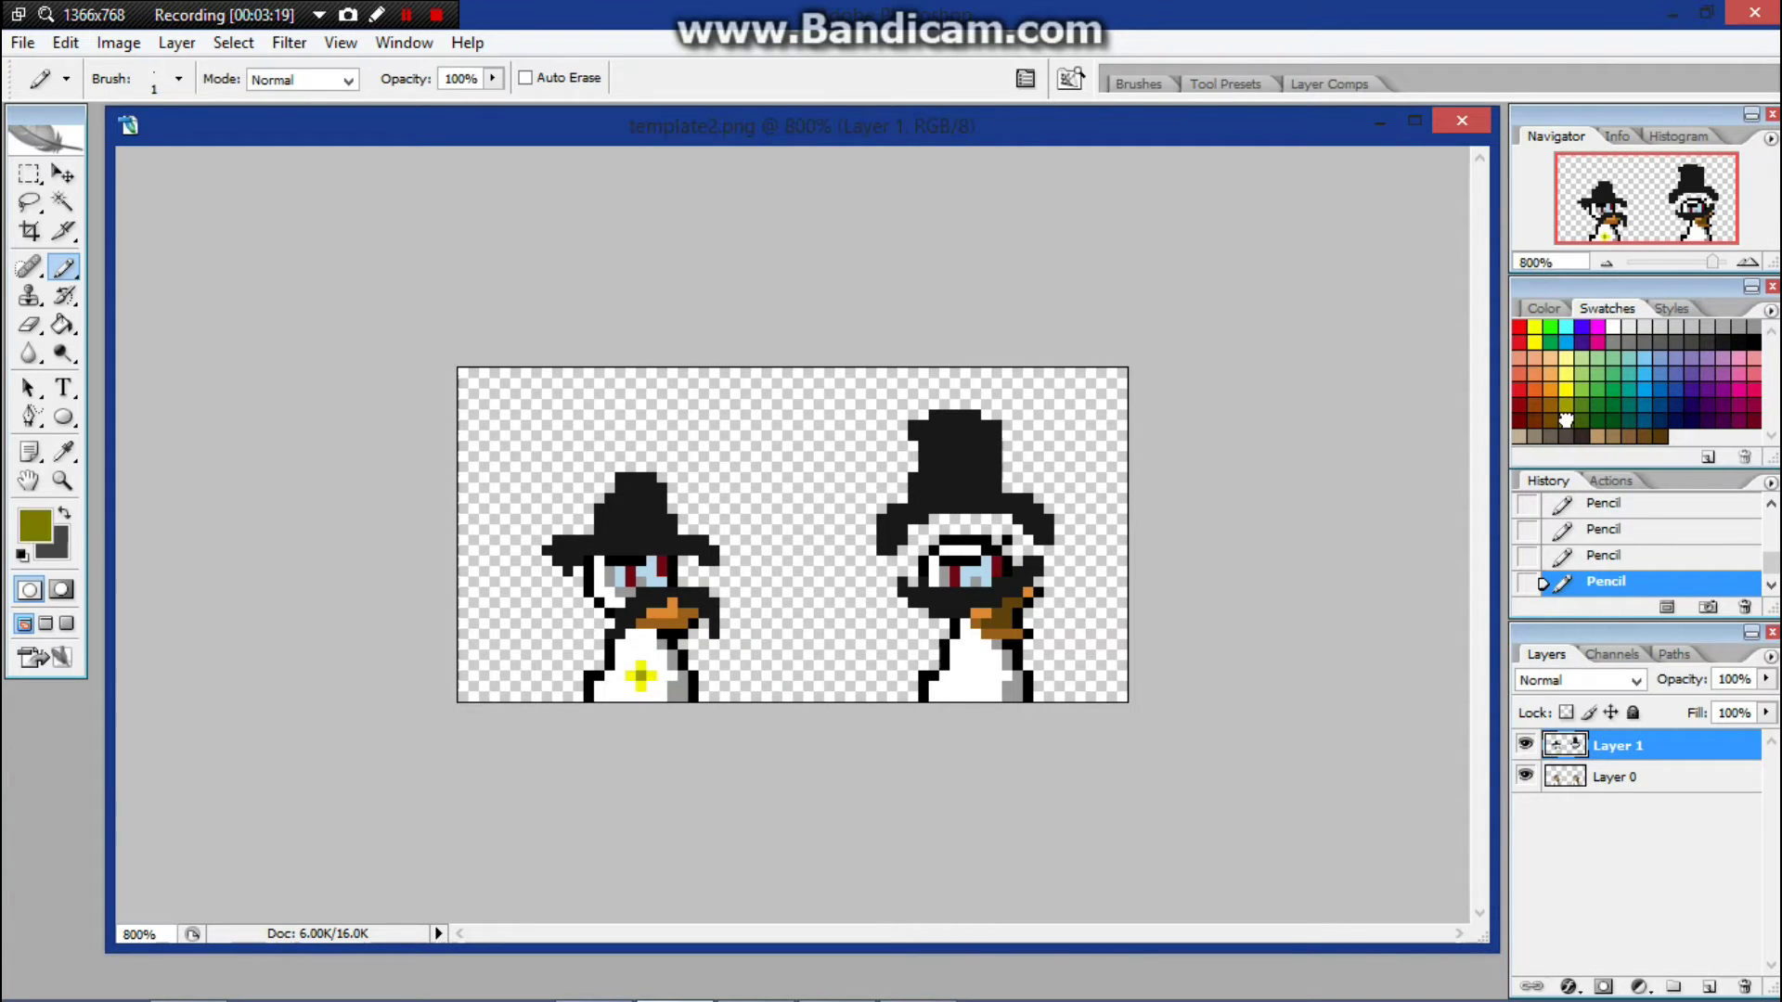
click(65, 452)
click(640, 675)
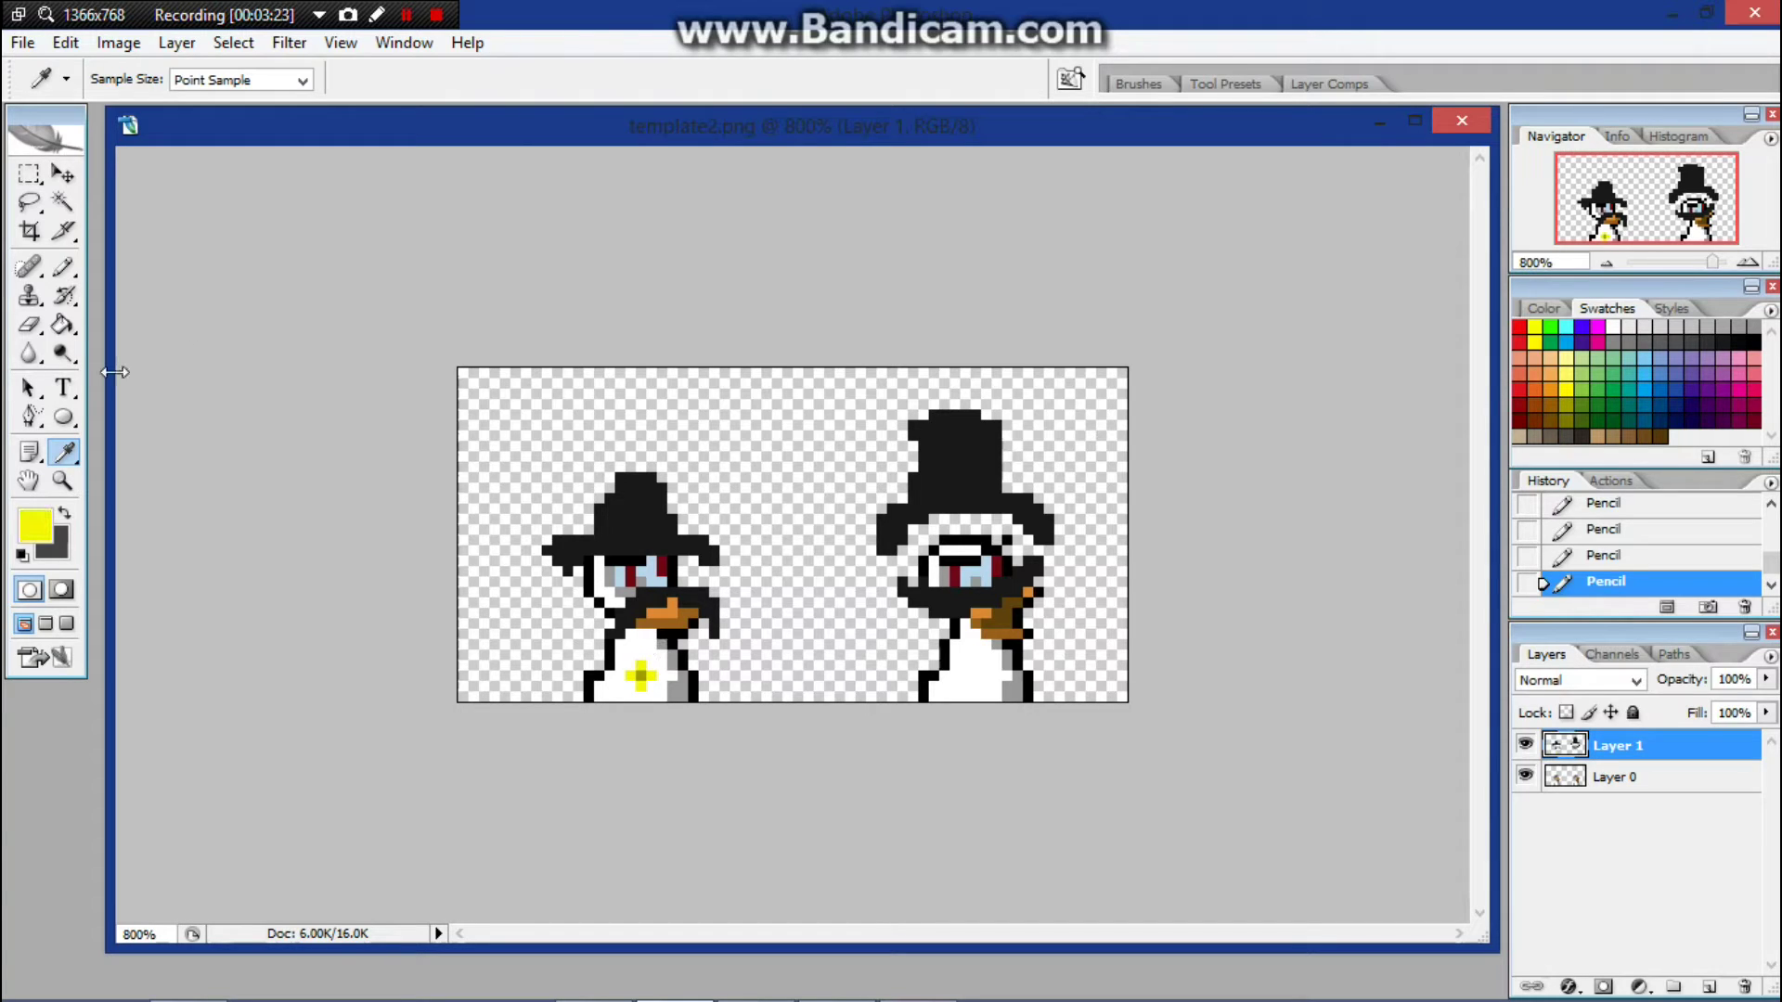
click(63, 267)
click(973, 666)
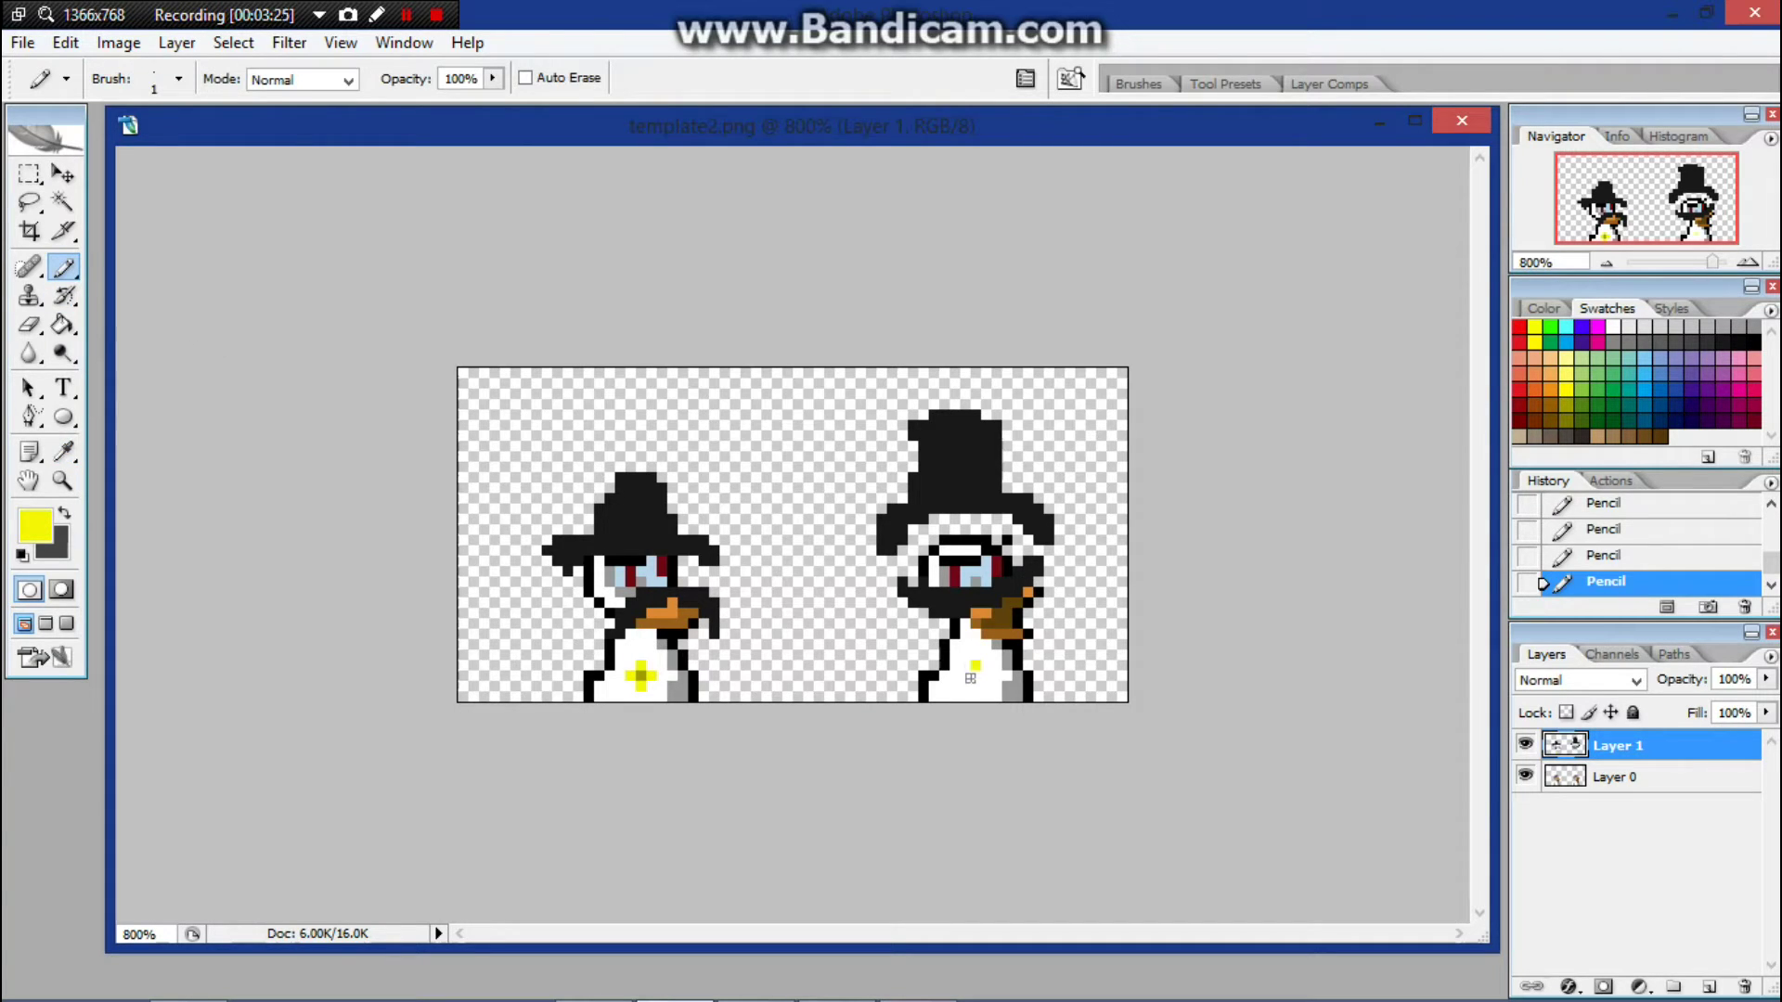
click(974, 683)
- Sample a darker olive-yellow from the artwork and return to the Pencil tool
click(64, 452)
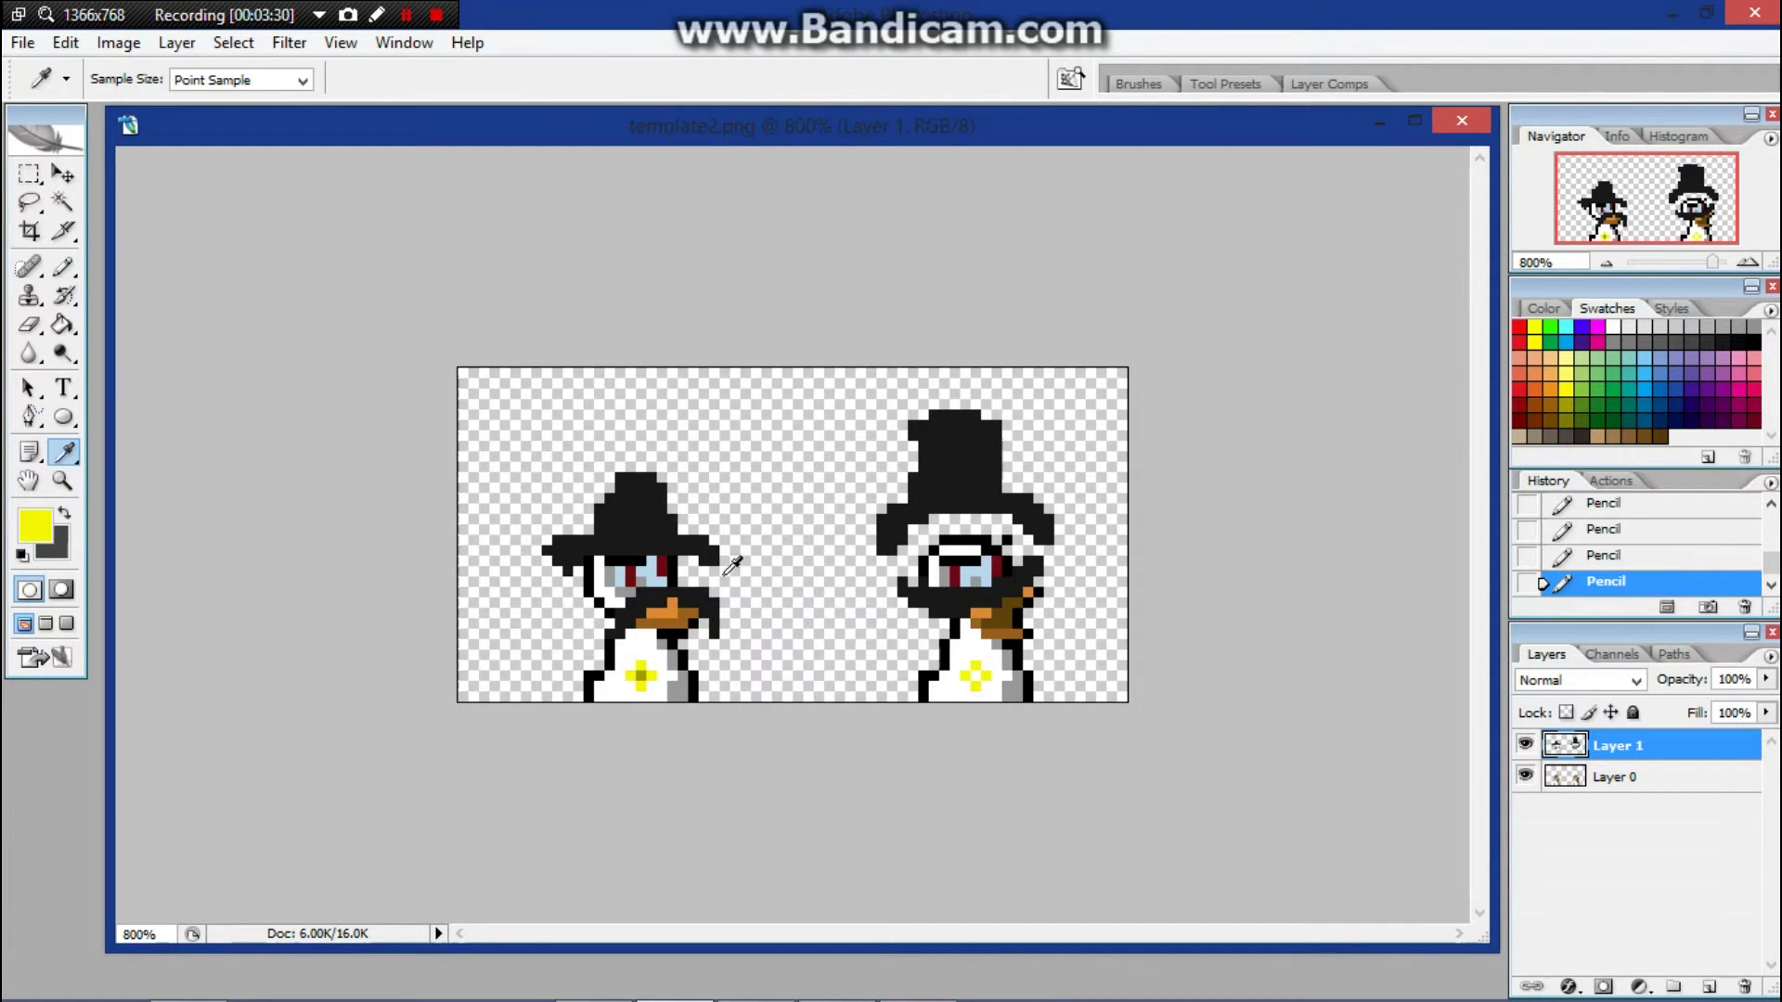
click(654, 666)
click(64, 268)
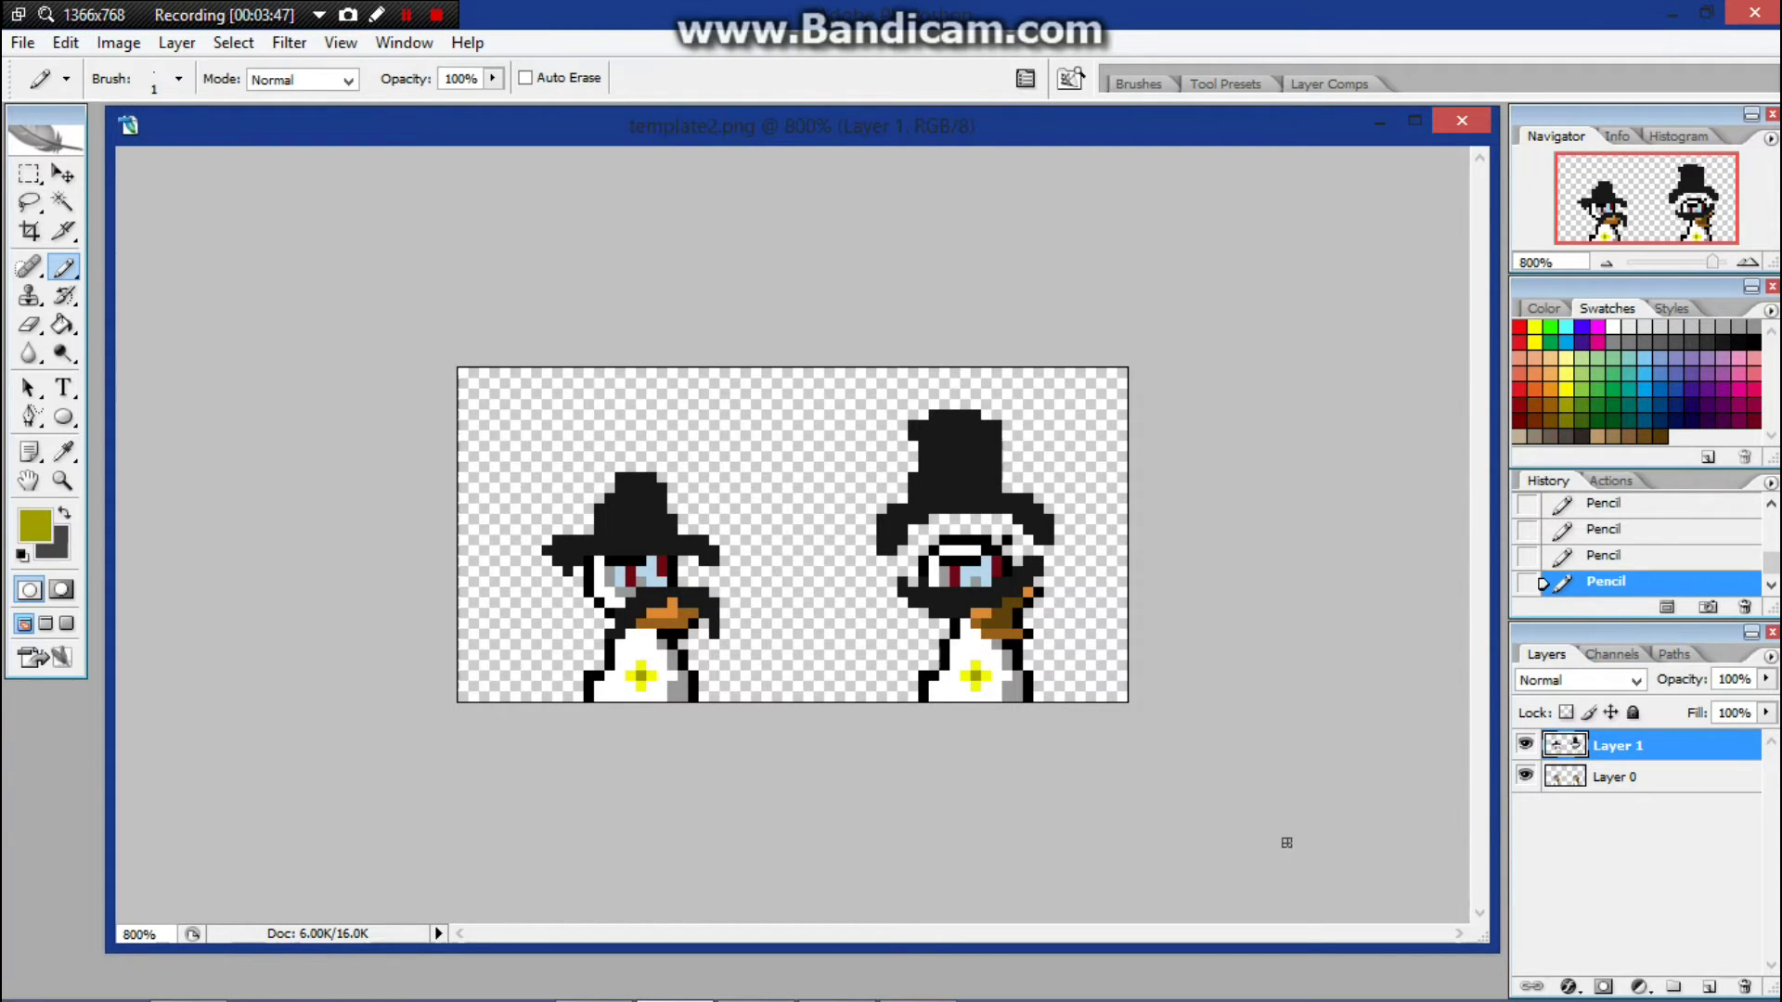
- Delete Layer 0, the duck template, from the Layers panel and confirm with Yes
click(1641, 778)
right_click(1639, 776)
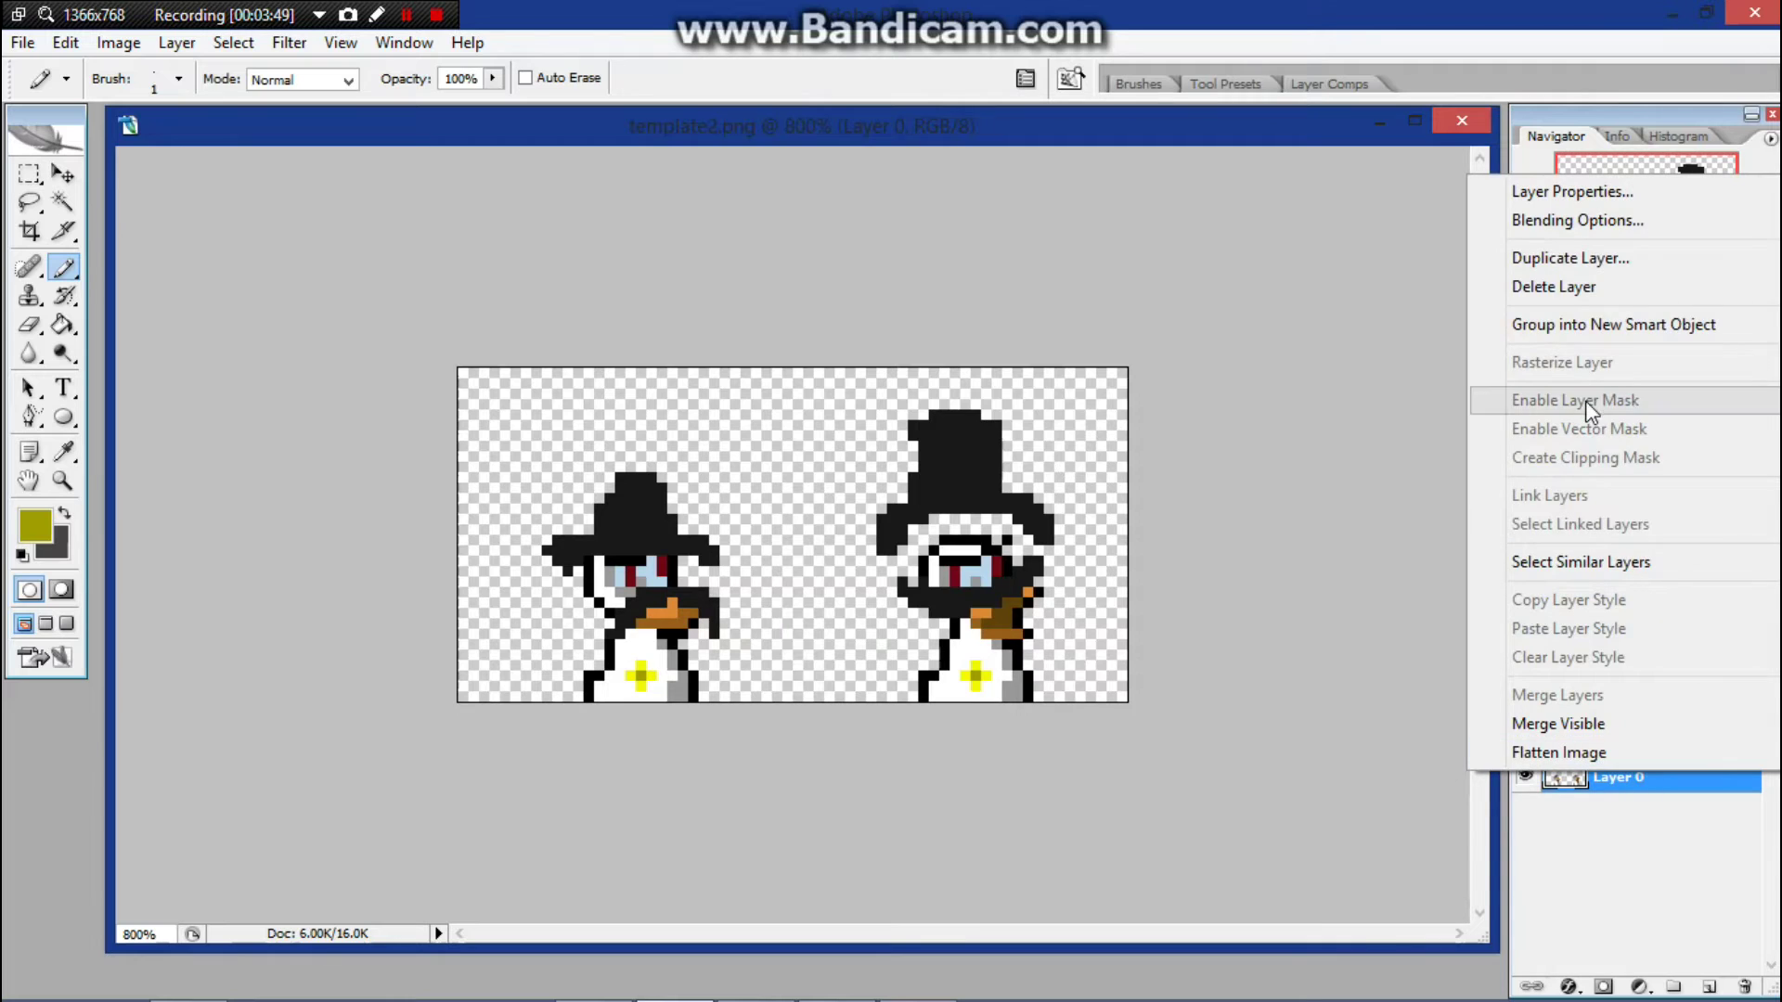
click(1555, 289)
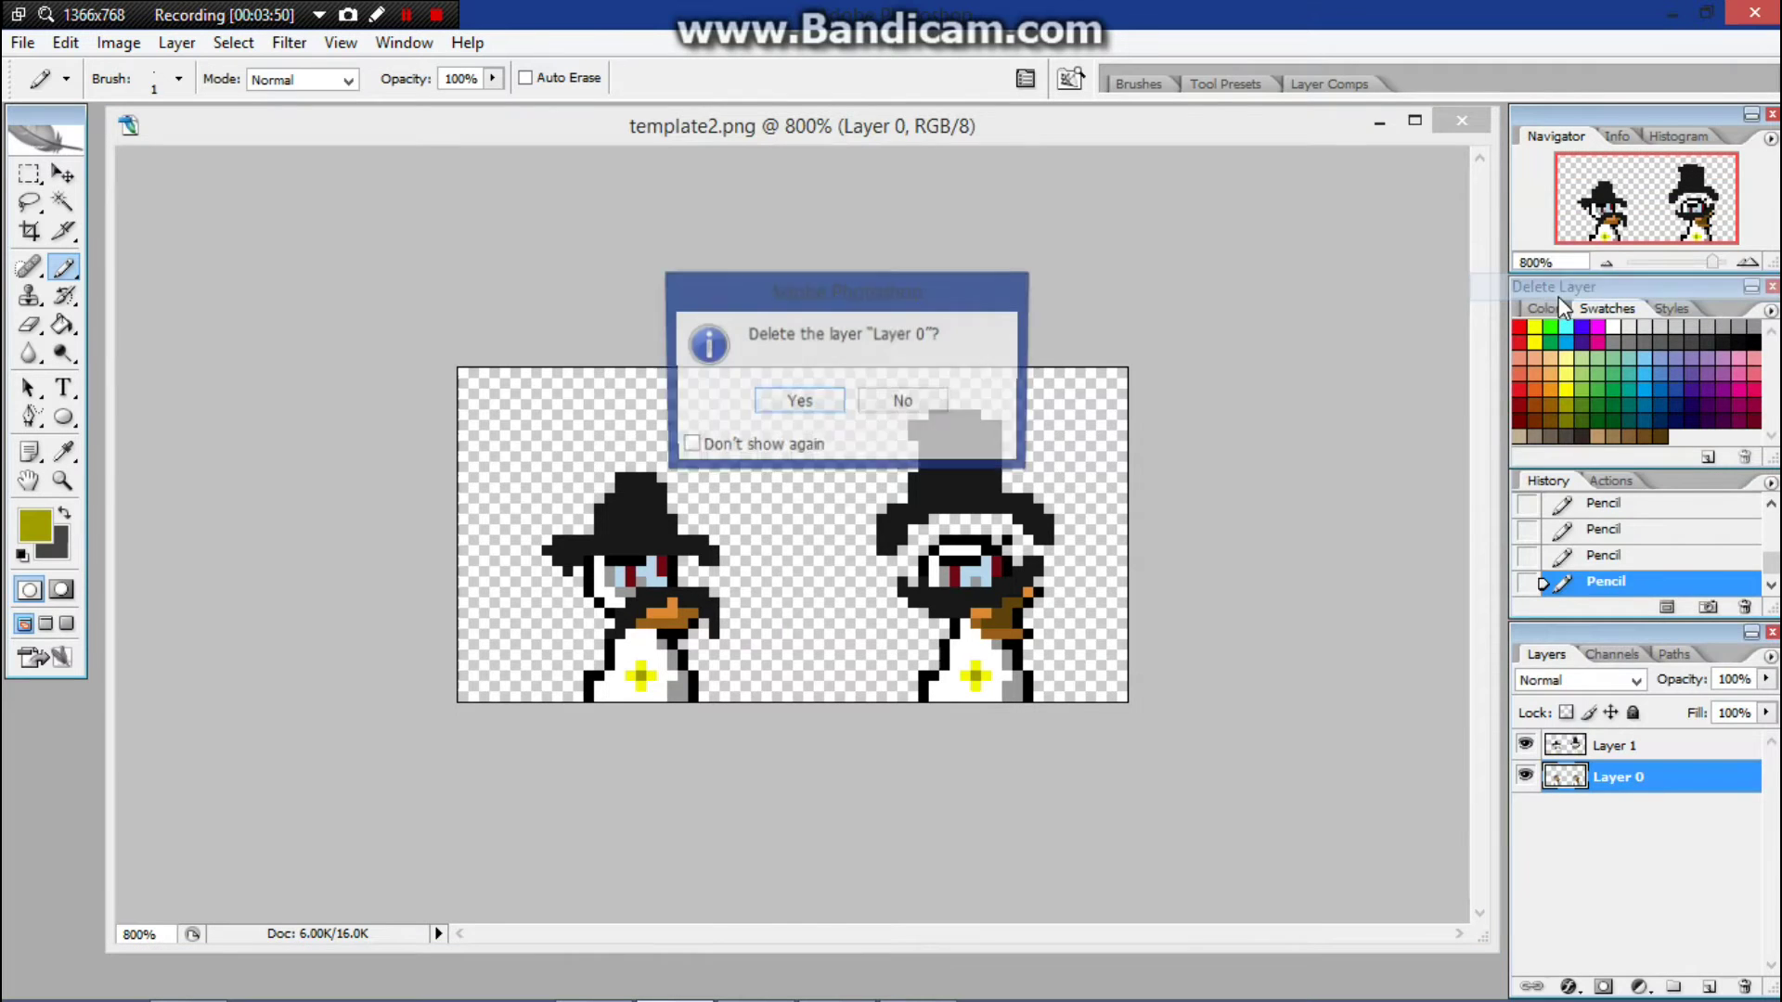
click(800, 403)
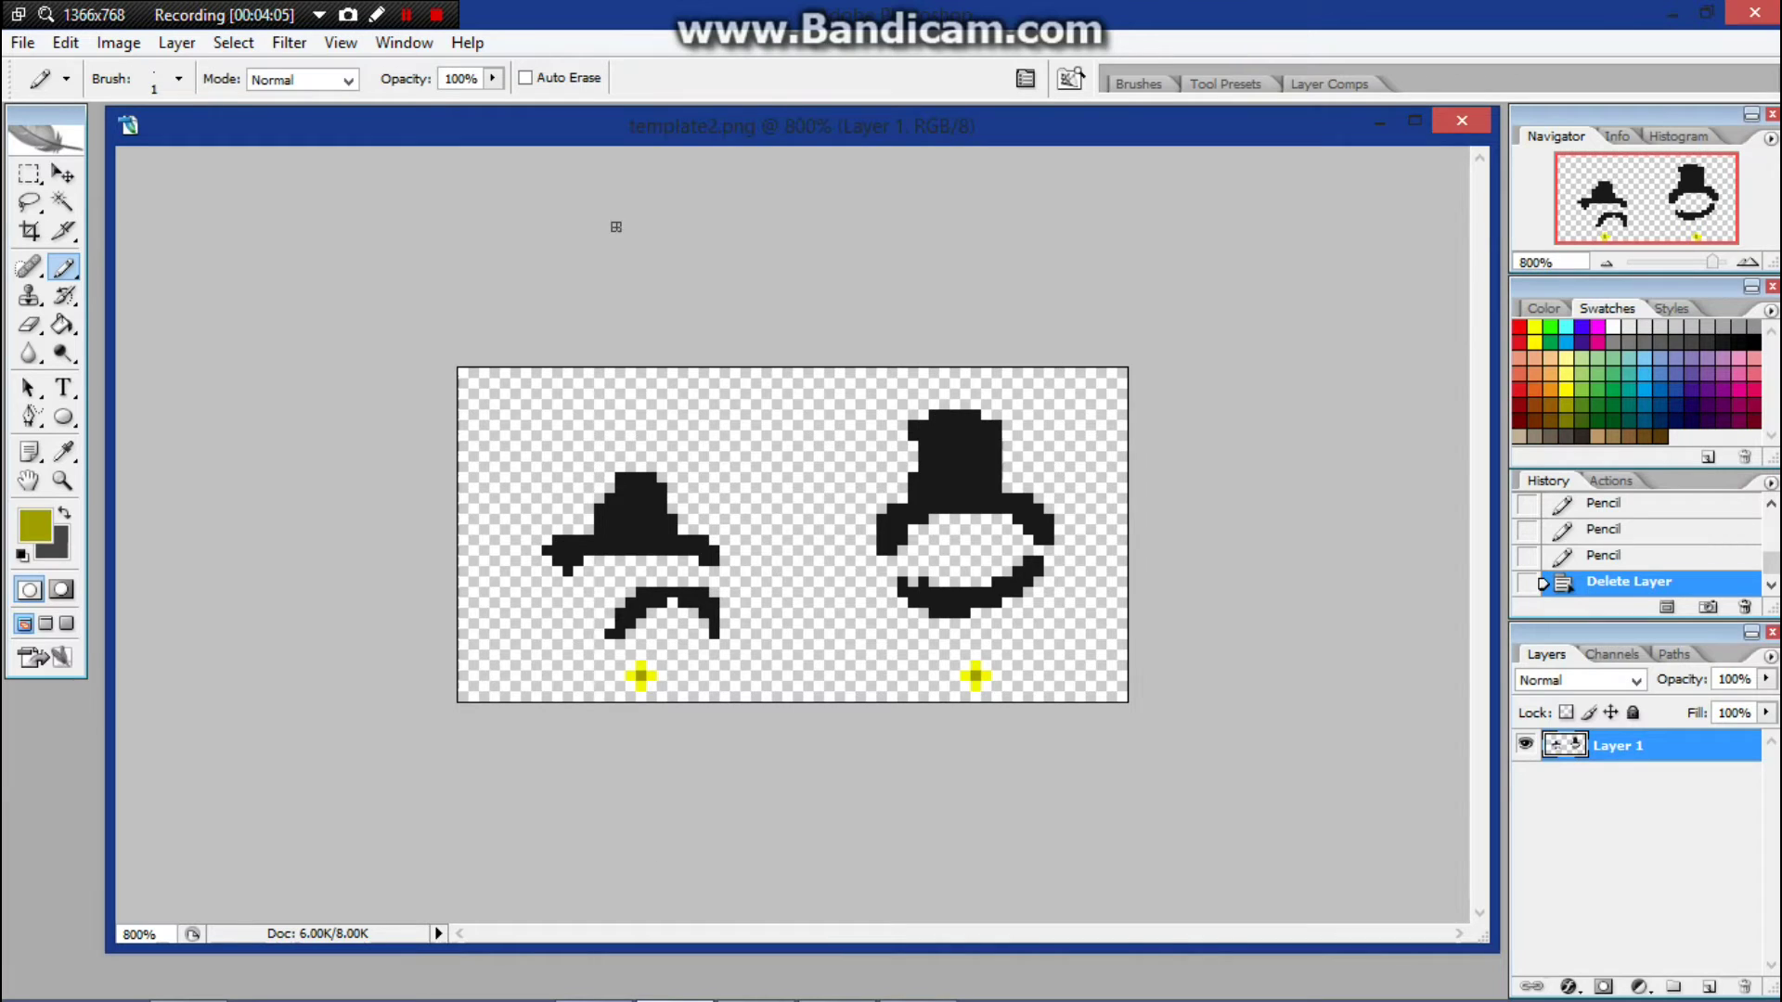
- Save the hat artwork as a PNG named COWBOY JOE, accepting the no-interlace PNG options
click(20, 43)
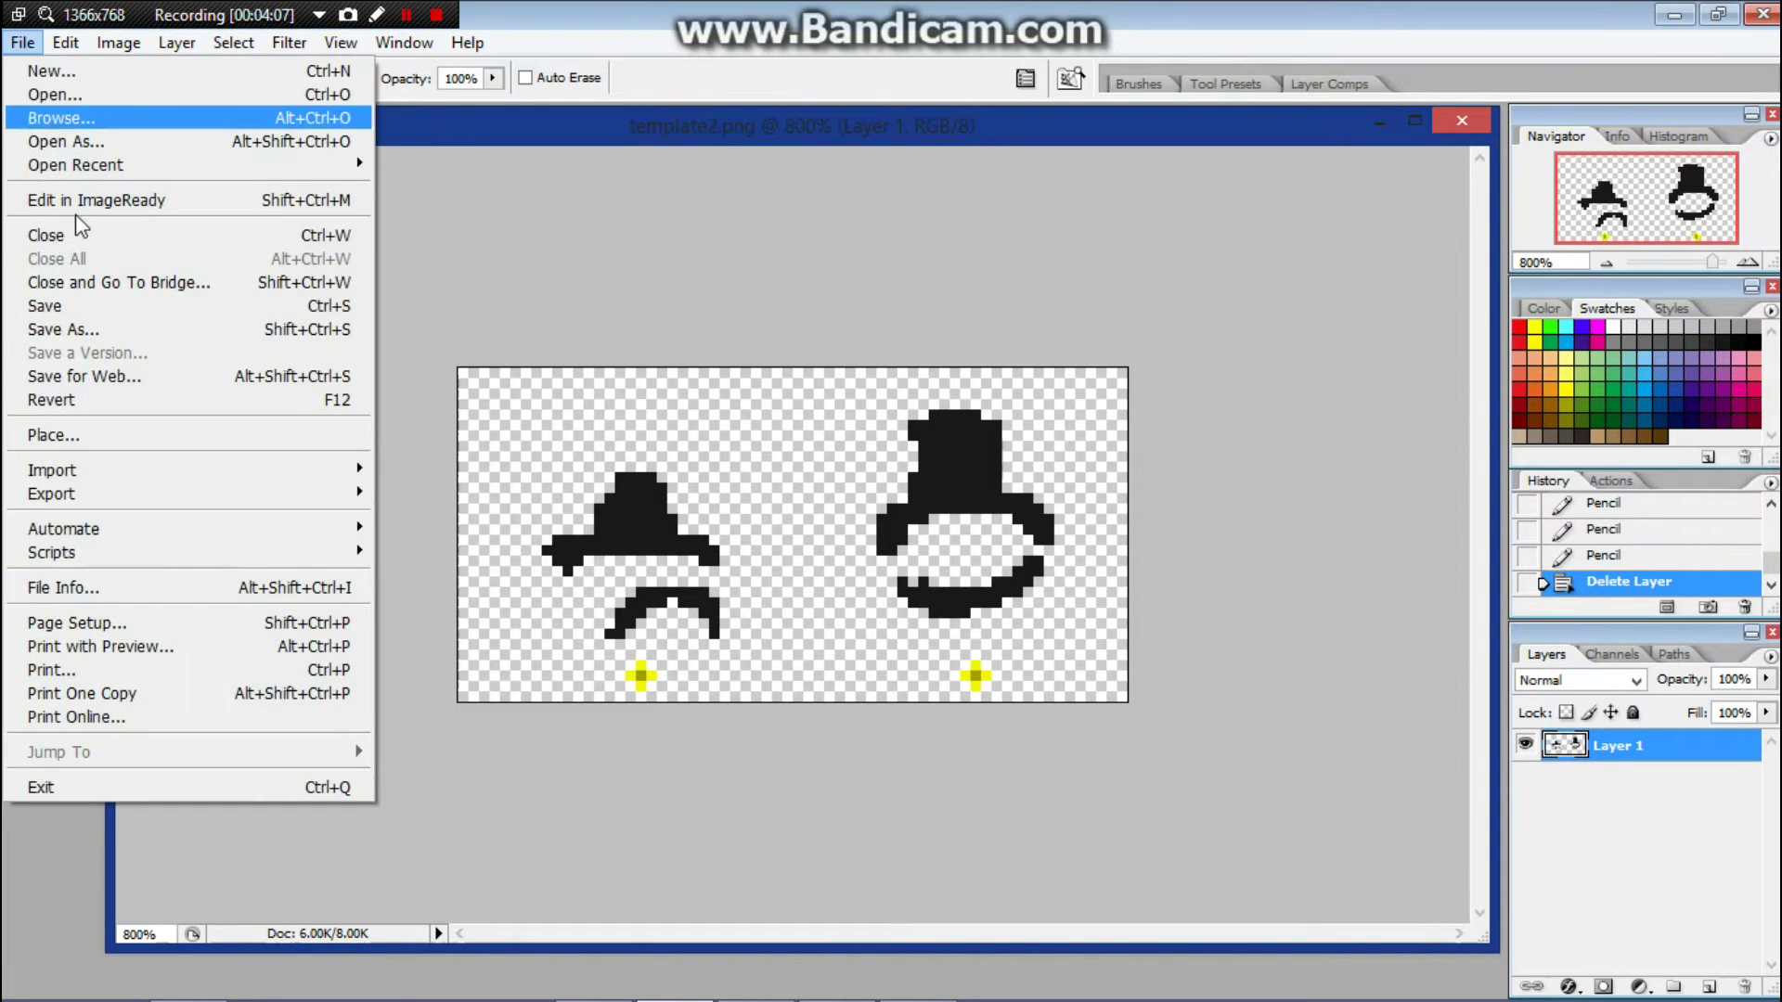
click(56, 331)
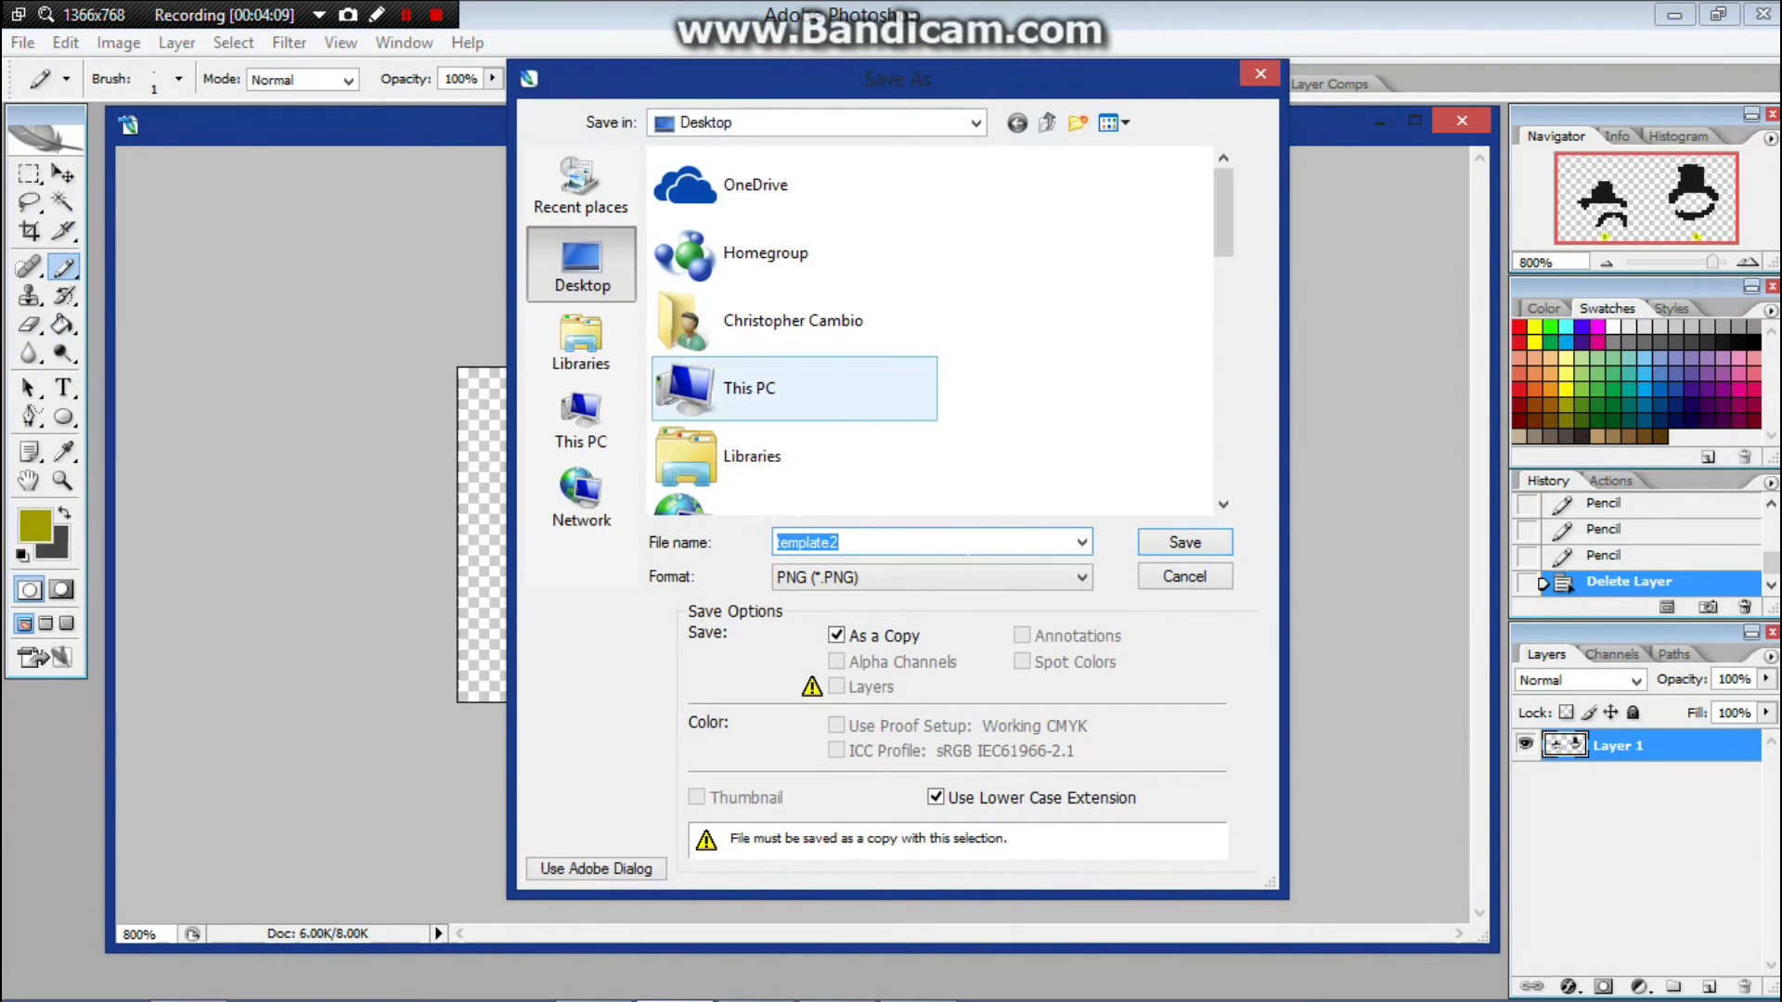
click(940, 545)
click(879, 577)
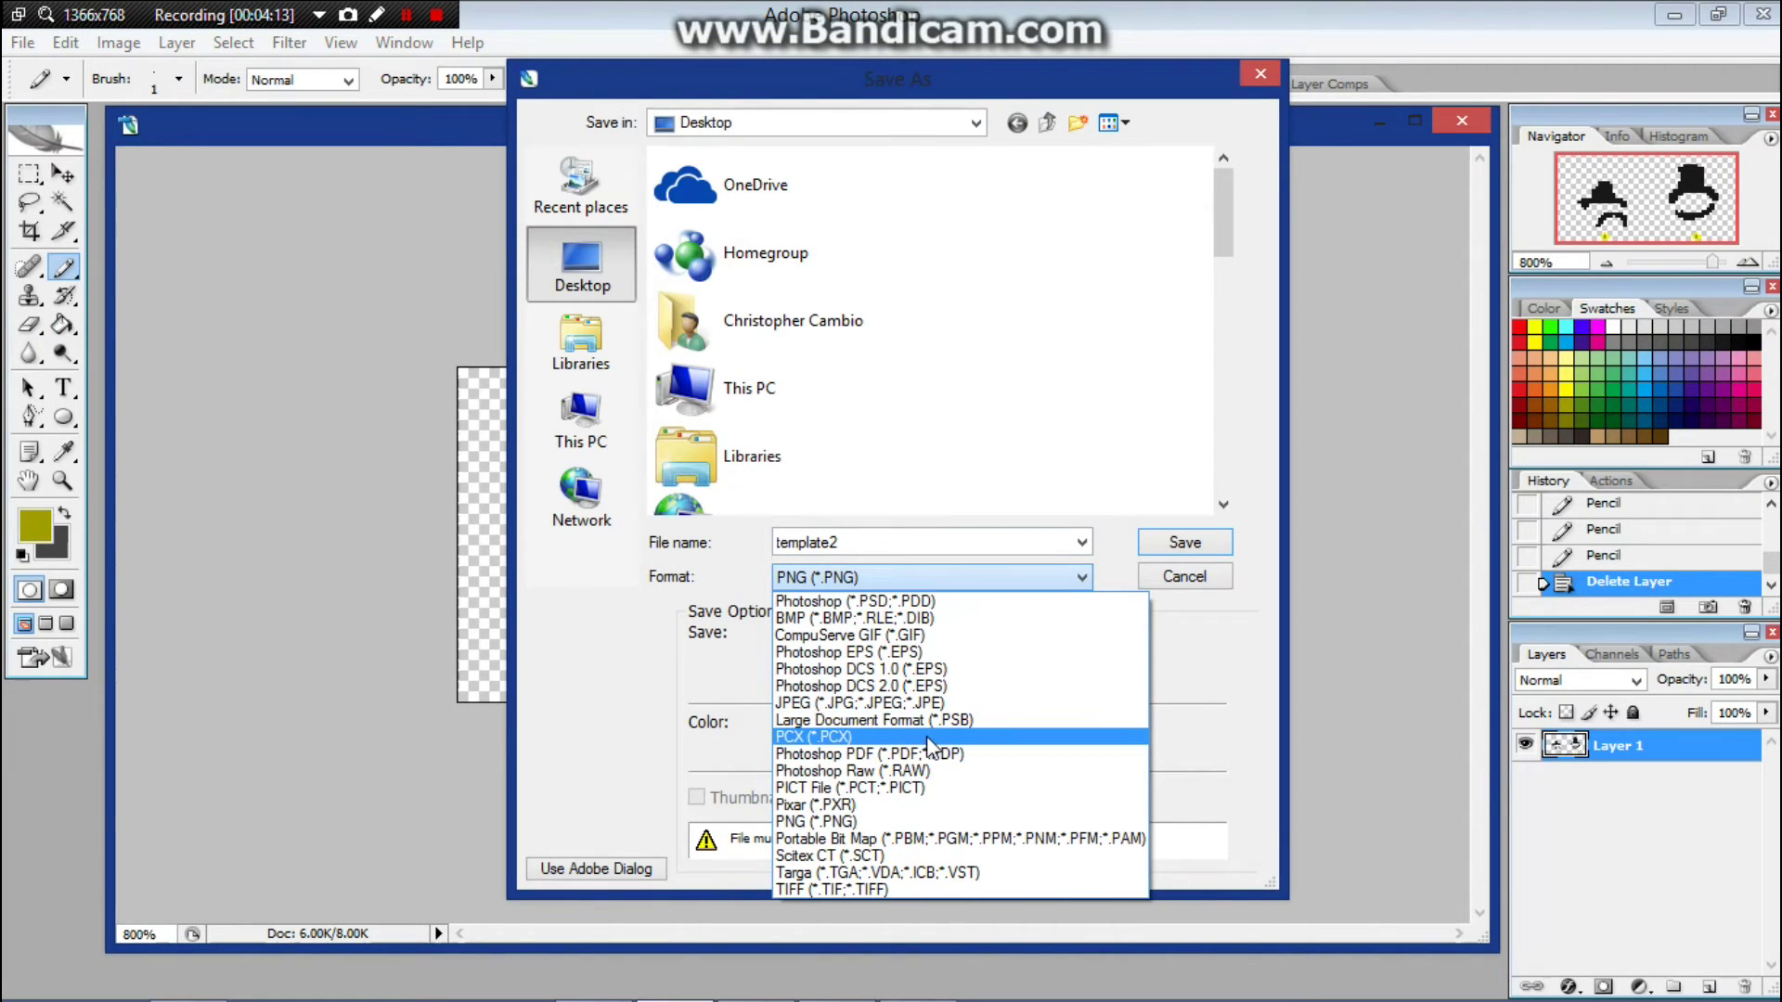
click(893, 822)
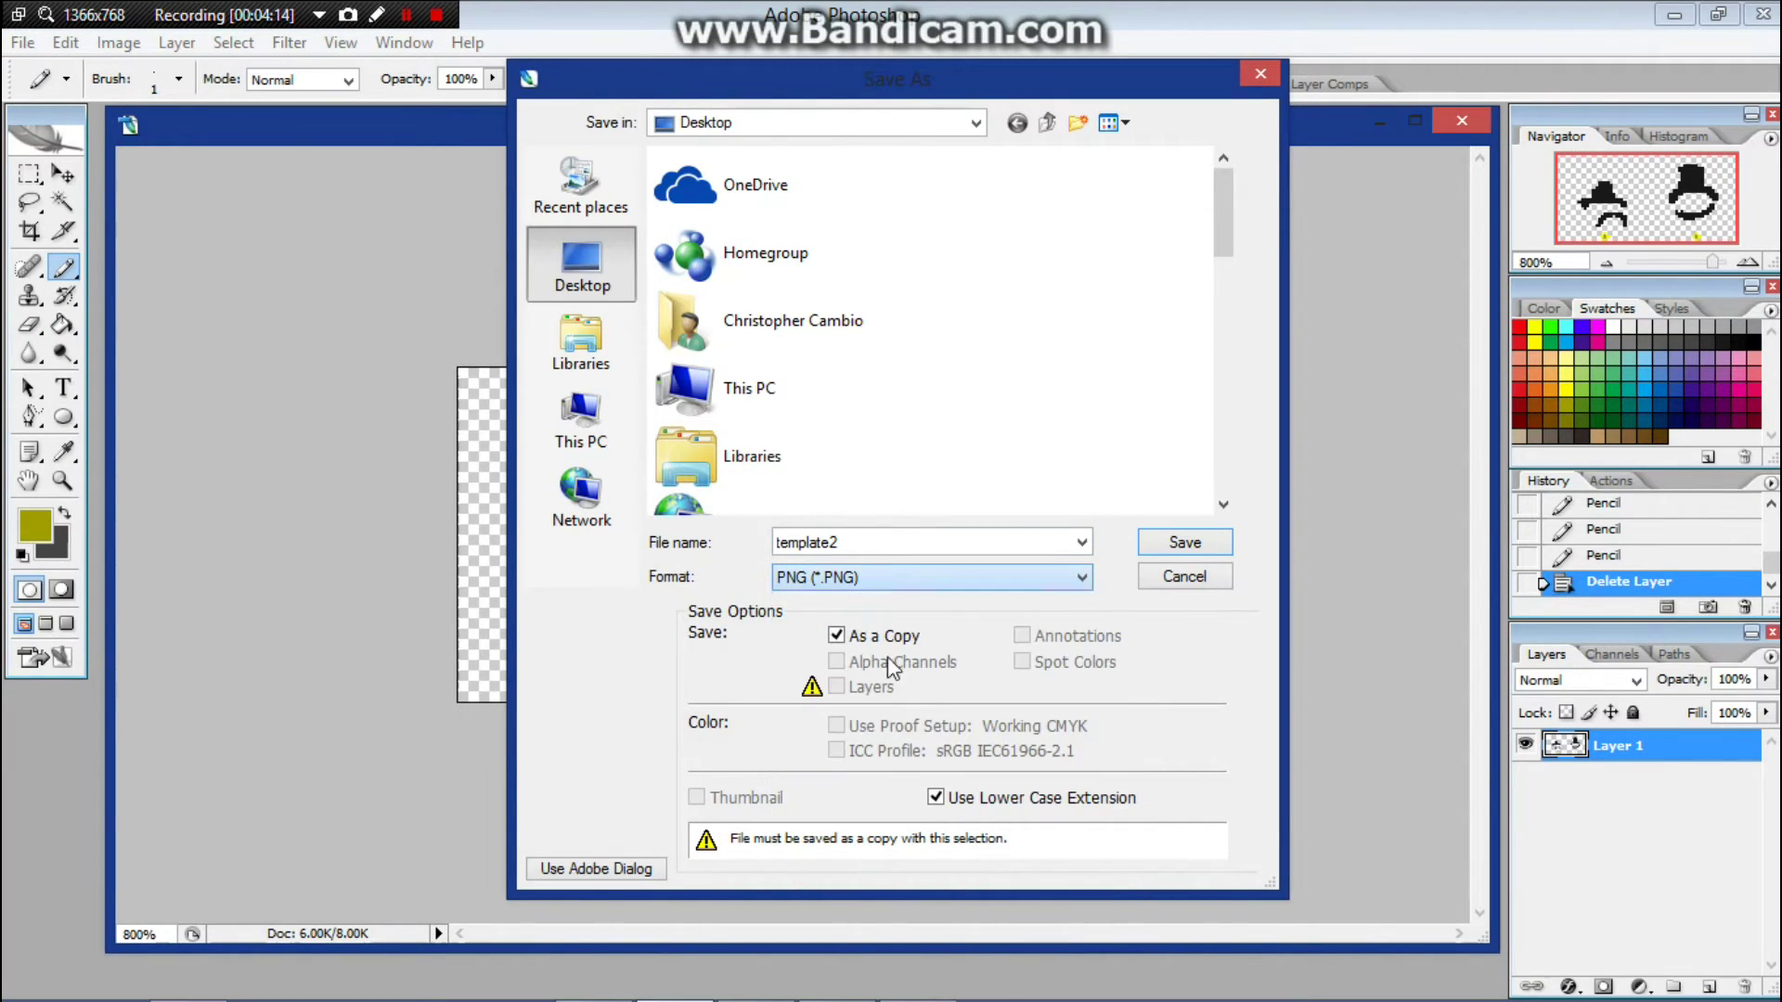
double_click(878, 543)
key(BackSpace)
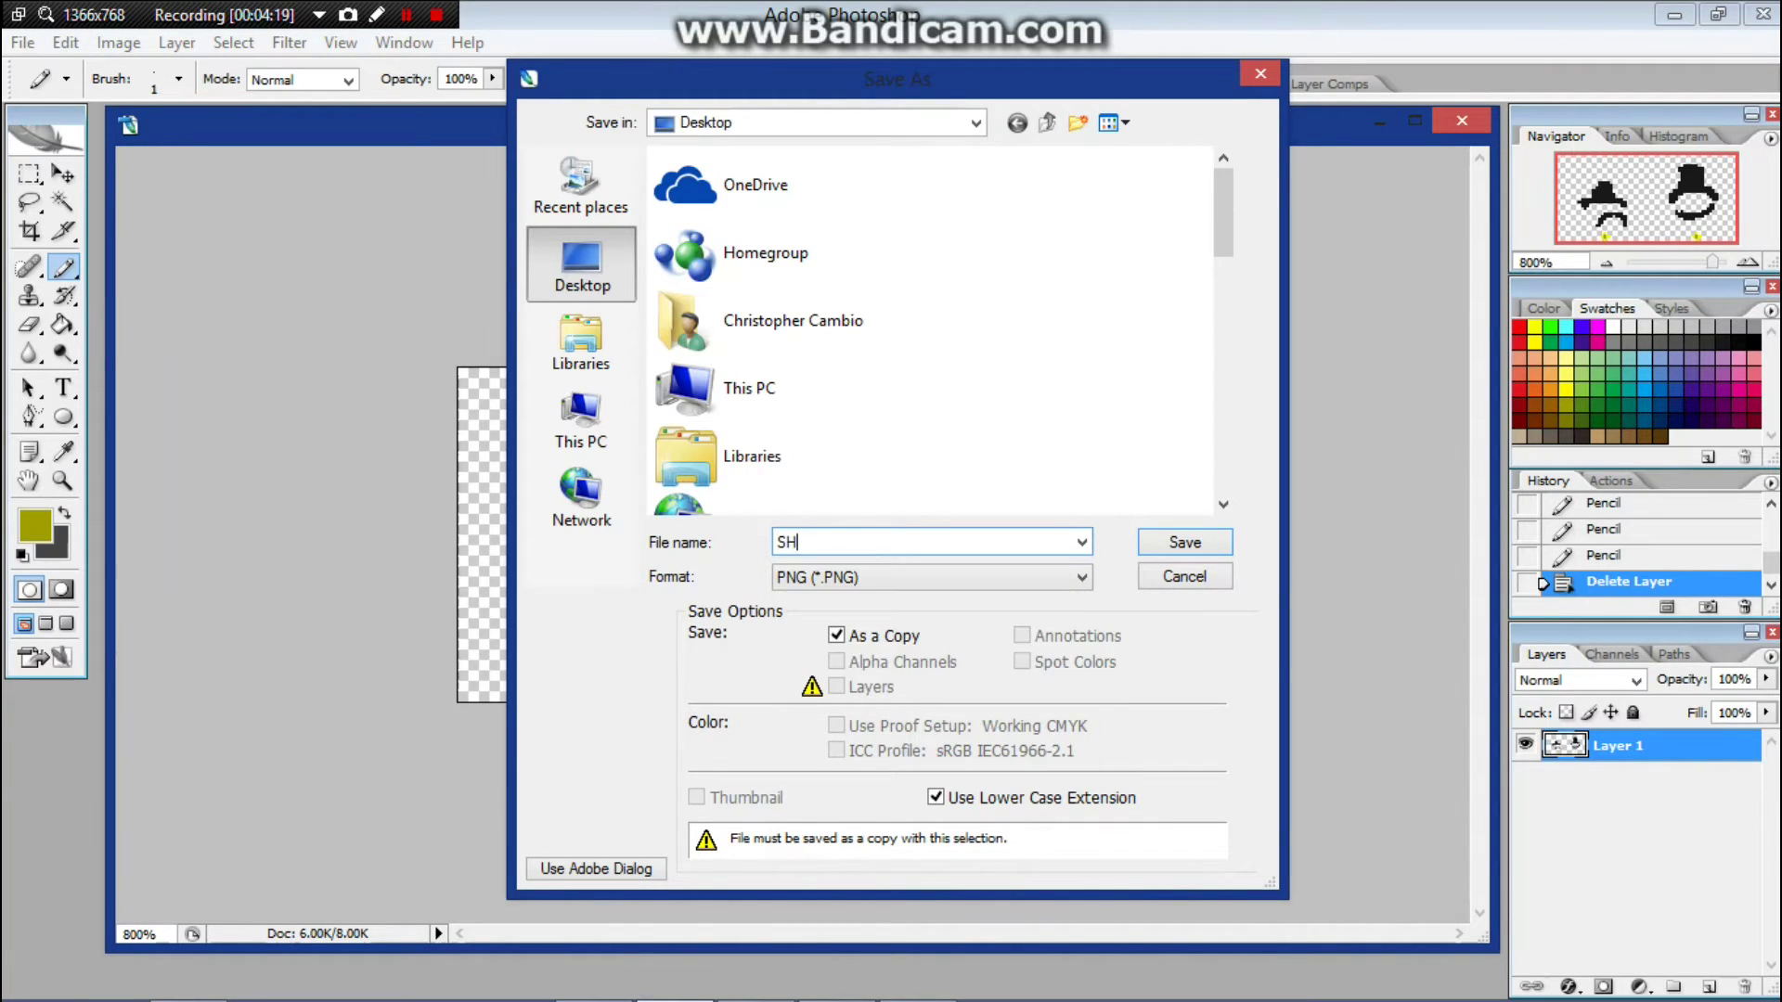
text(SH)
key(BackSpace)
key(BackSpace)
text(COWBOY)
click(1180, 547)
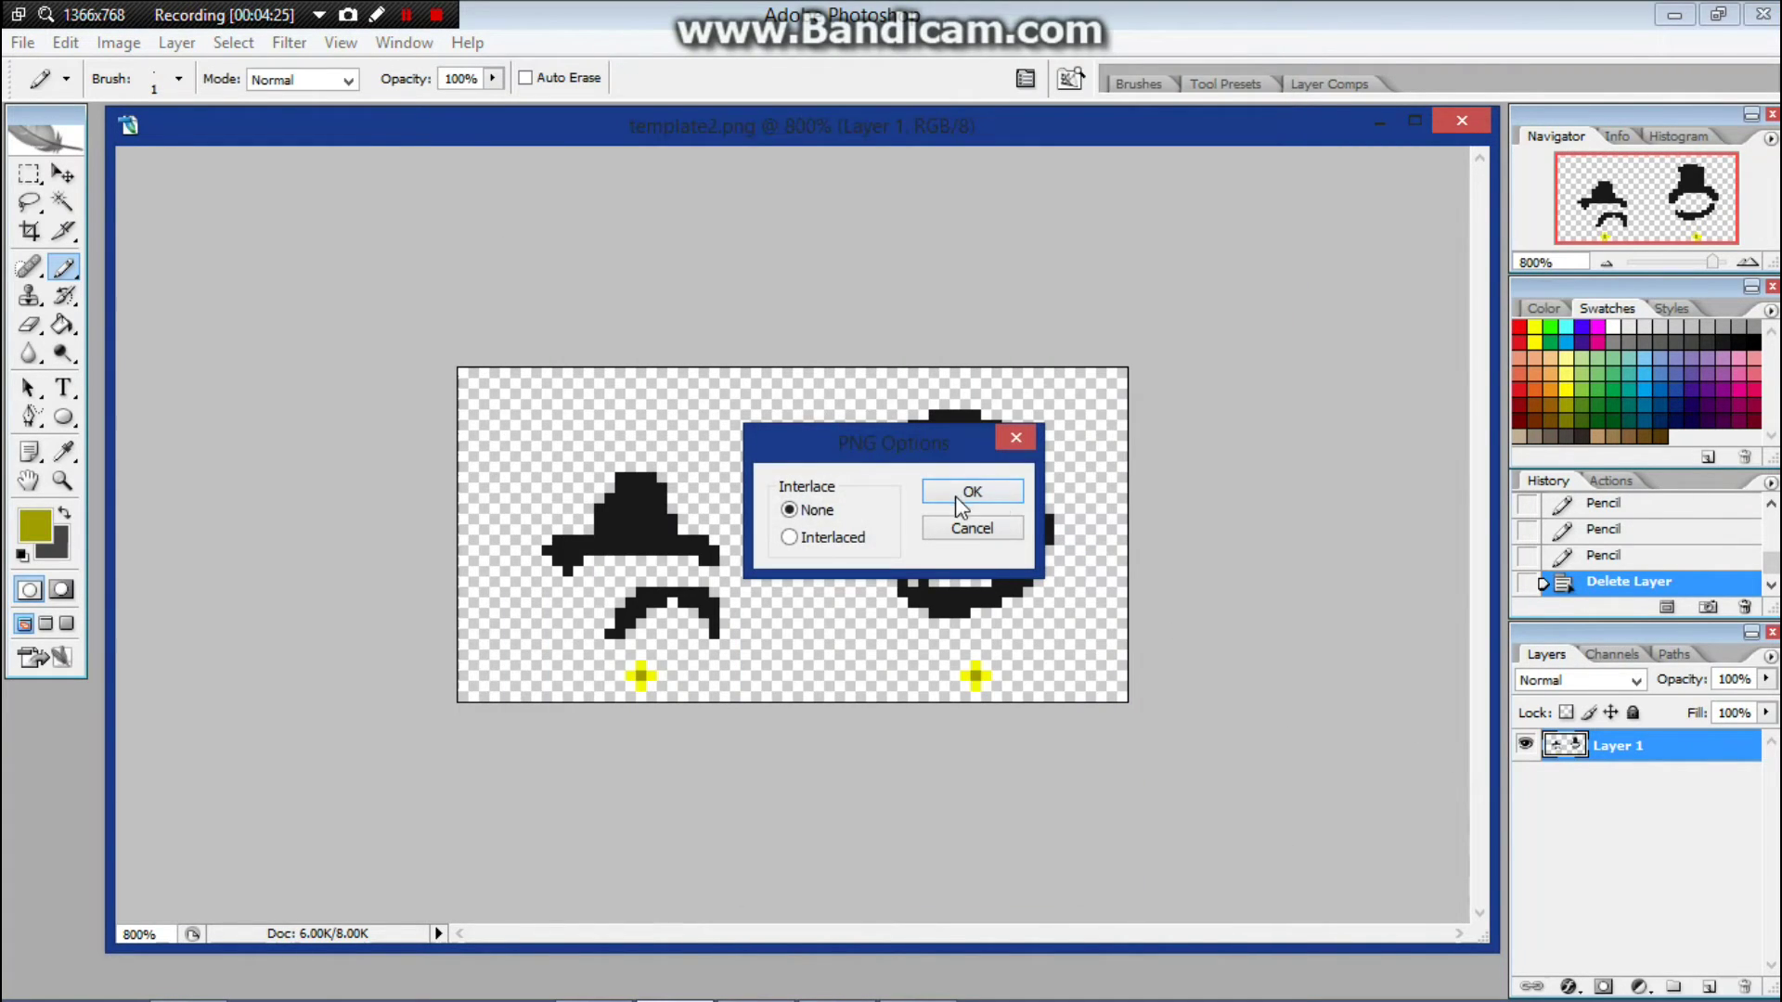
click(960, 506)
- Quit Photoshop without saving template2.png and open This PC from Start
click(1763, 14)
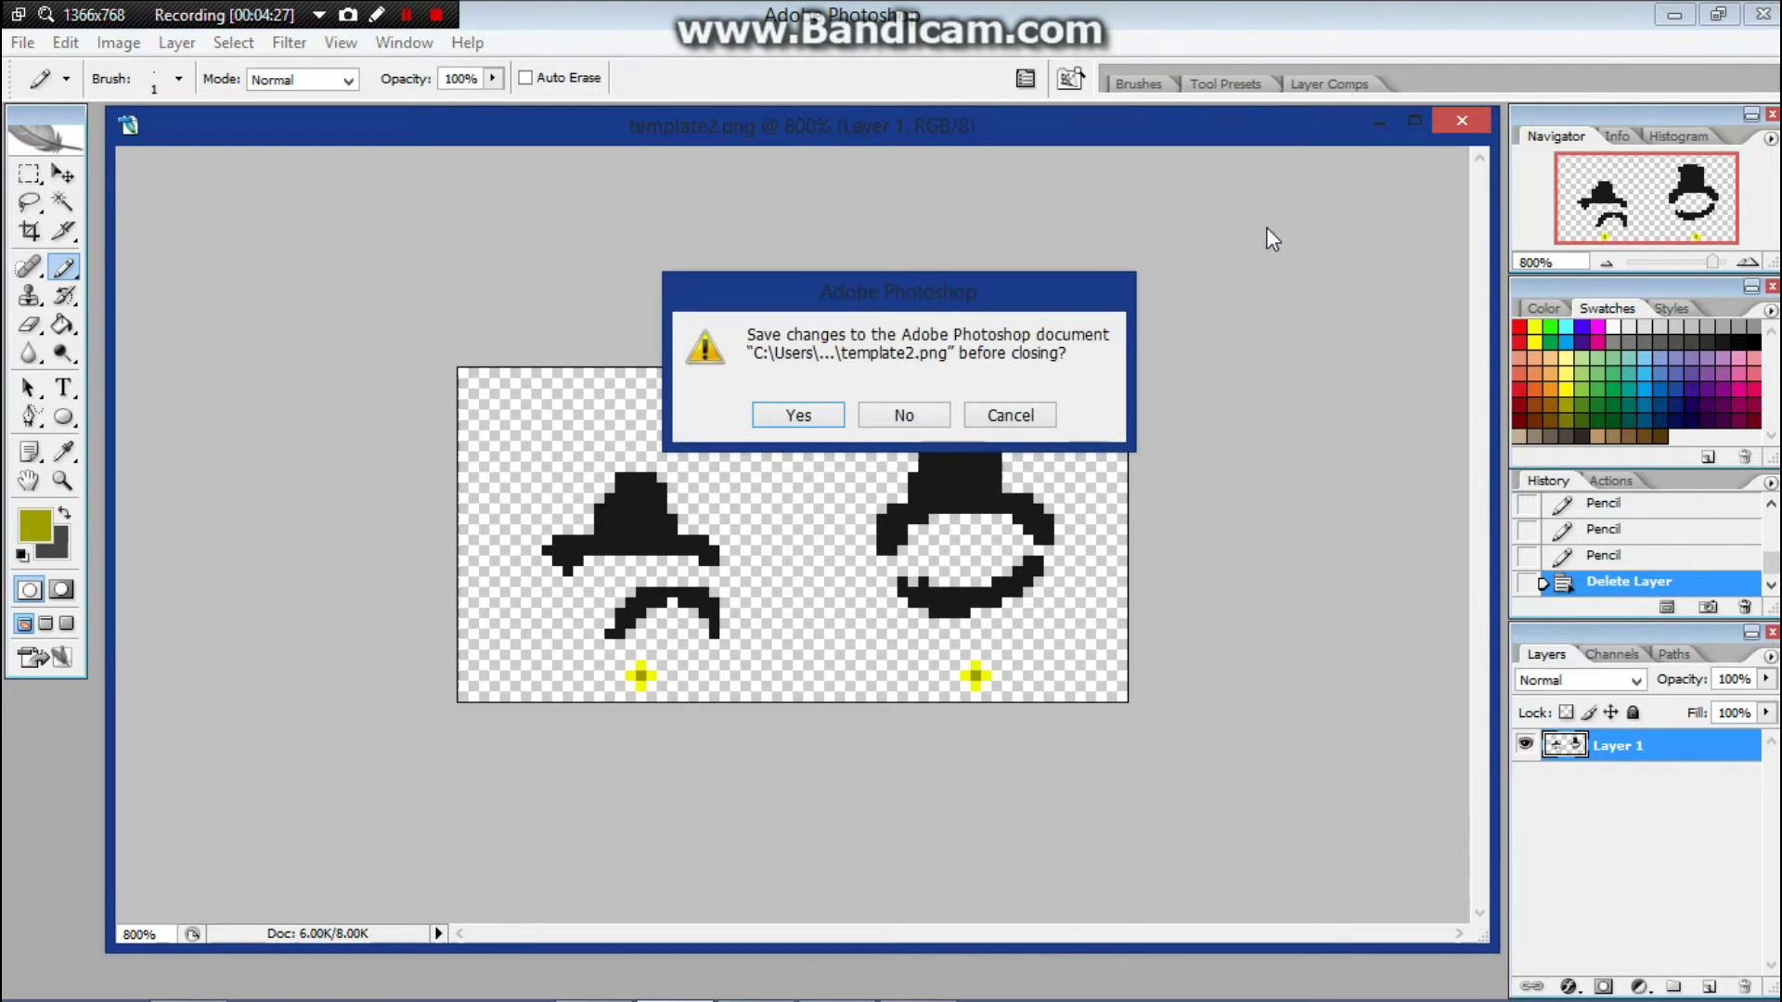
click(905, 414)
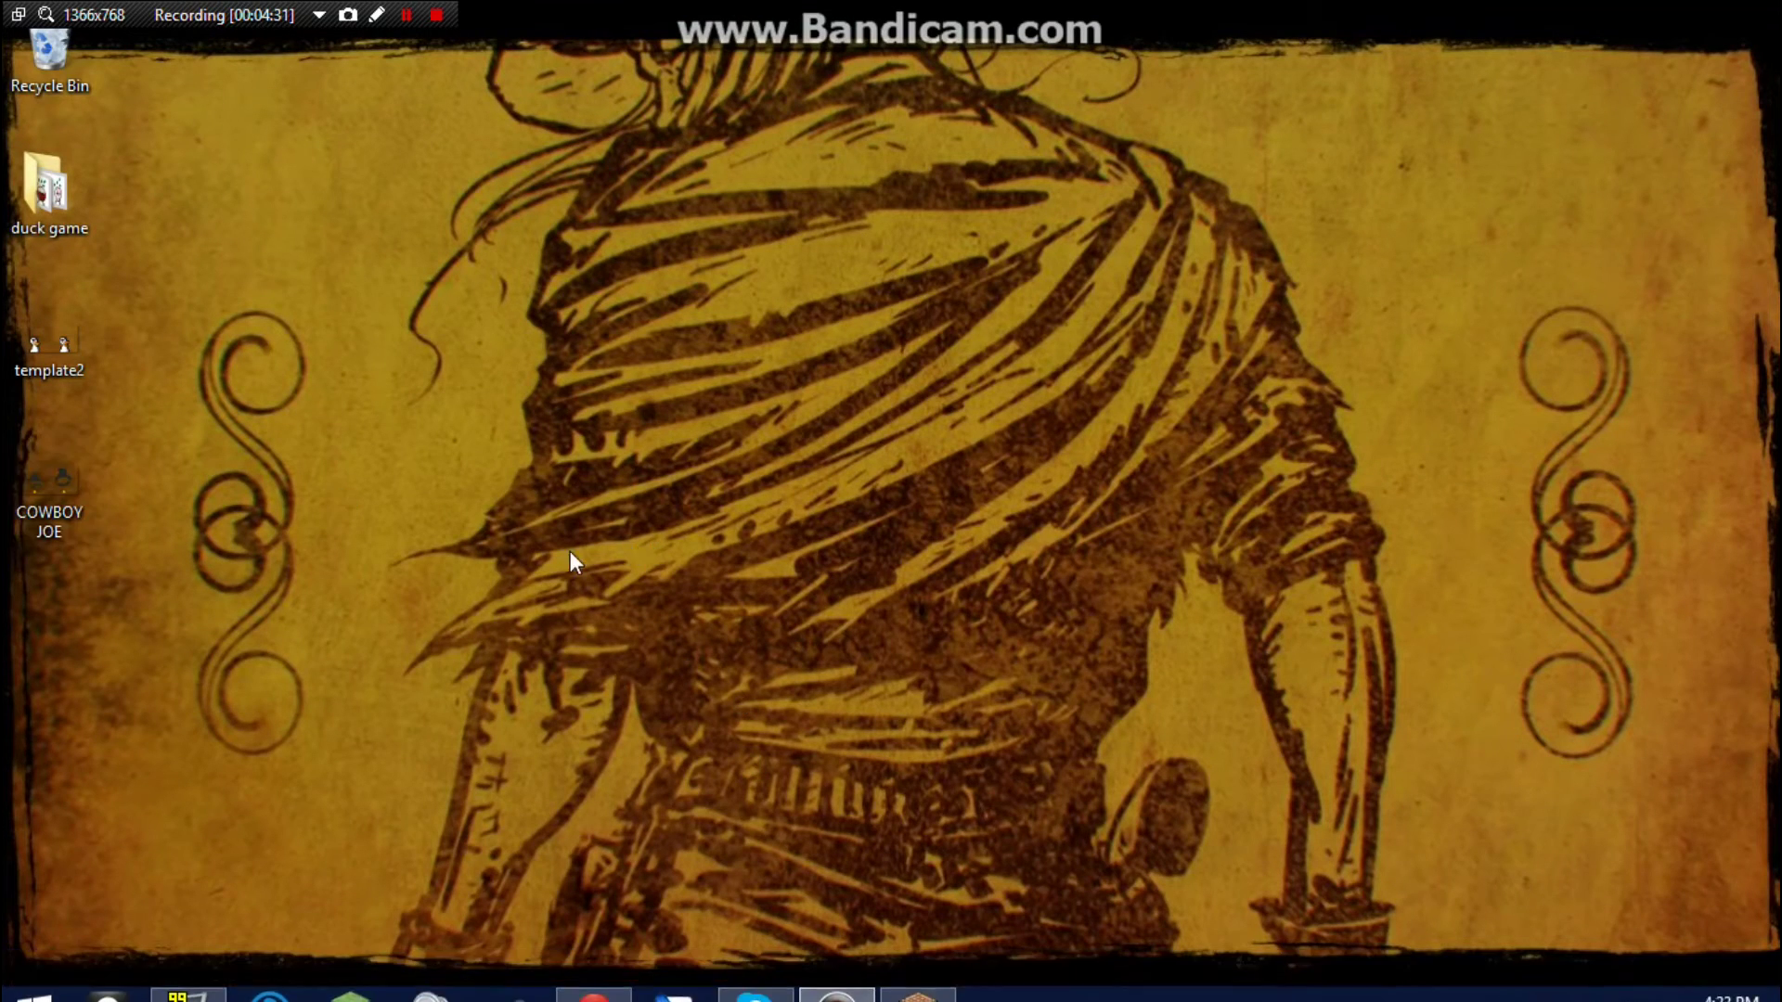
click(34, 975)
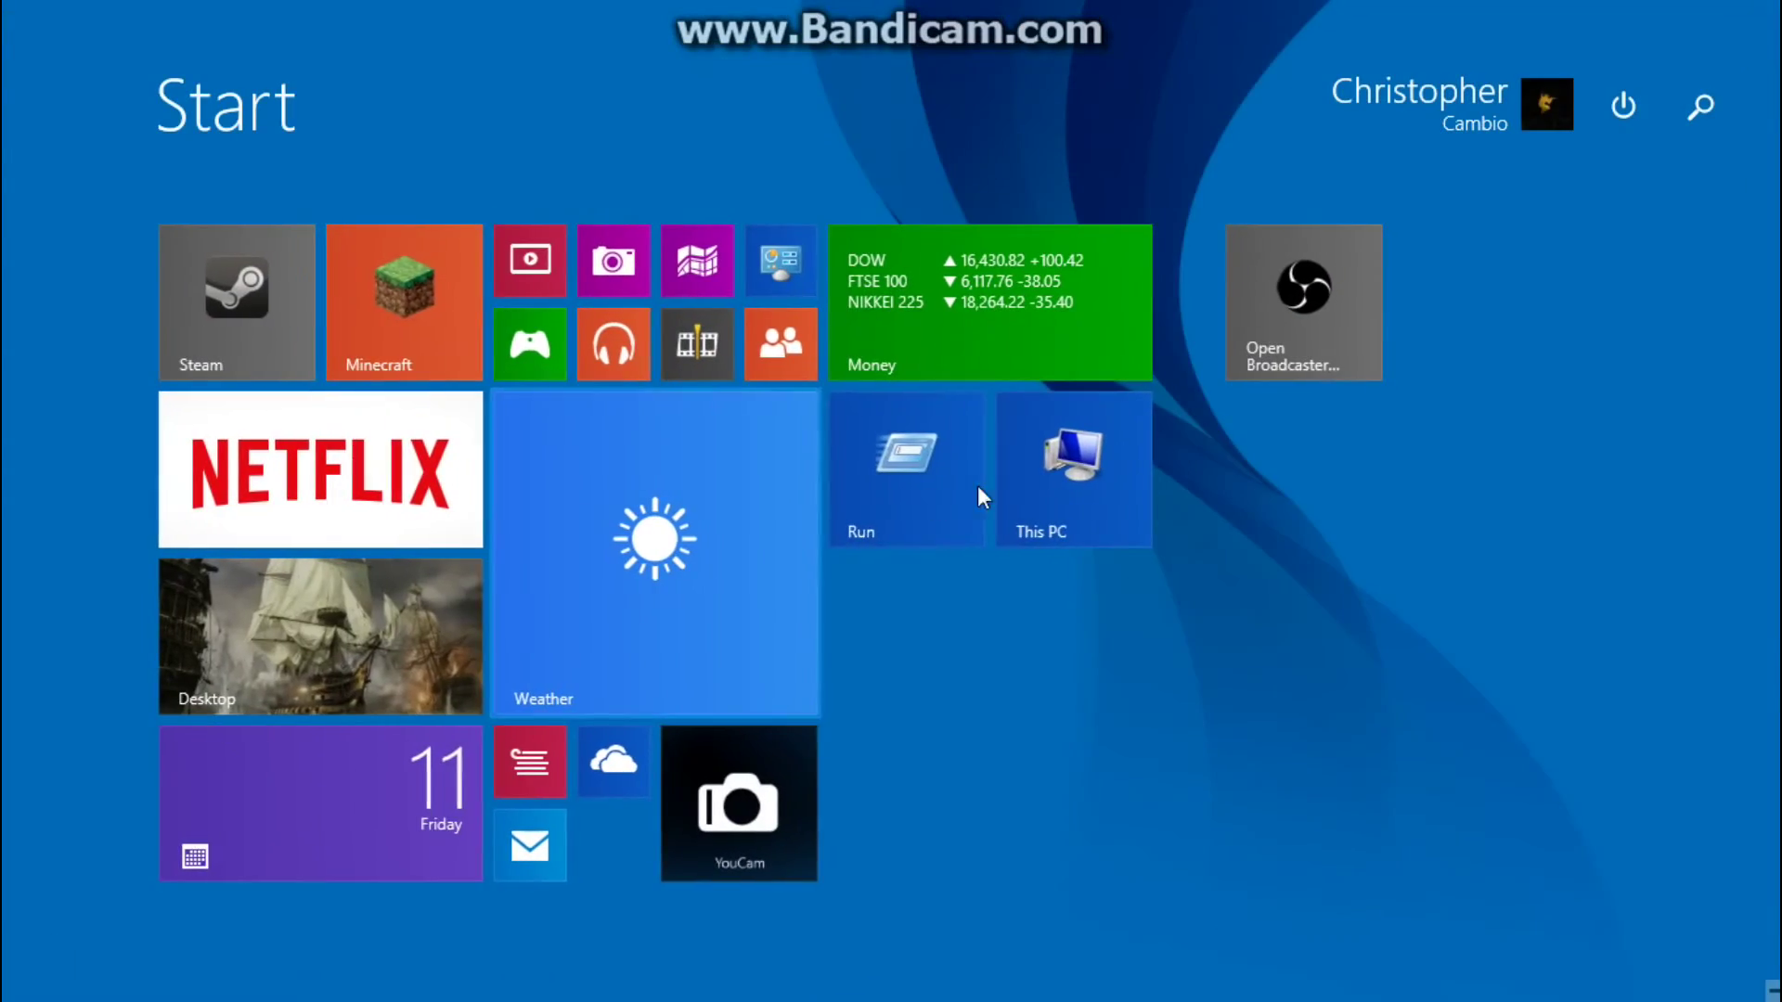
click(1067, 464)
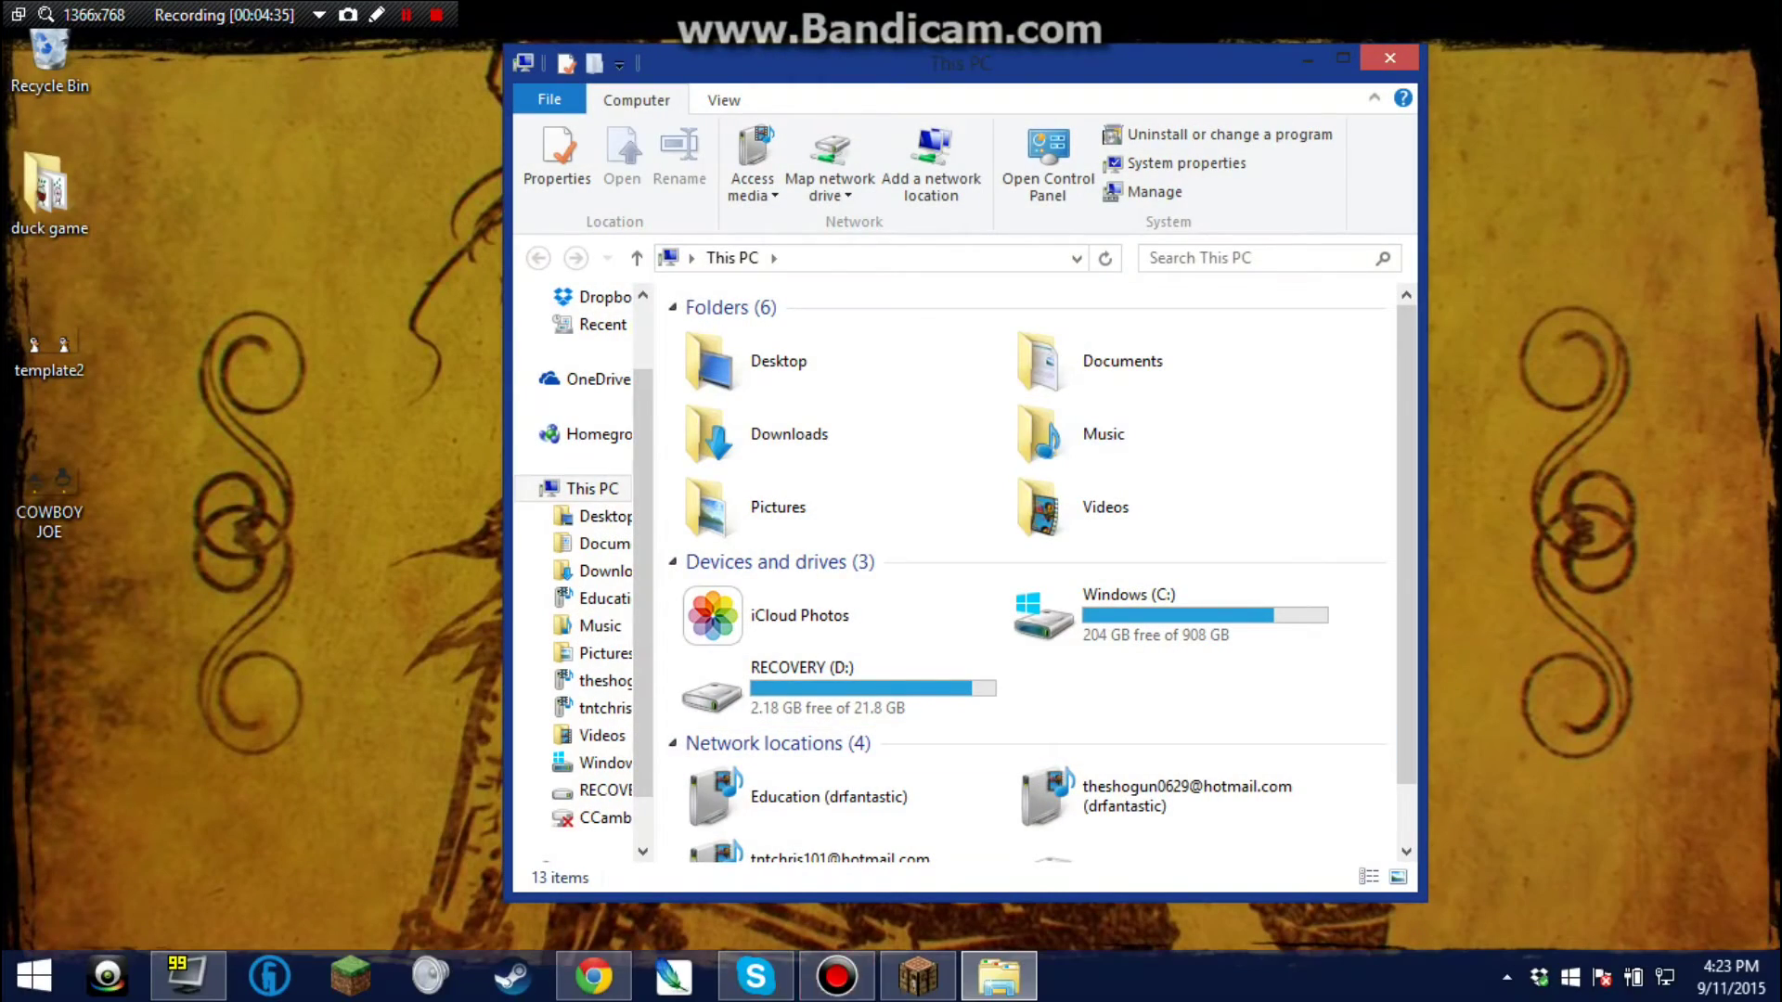
- Close the Quackhead instructions tab and add a team using COWBOY JOE.png as its hat
click(592, 977)
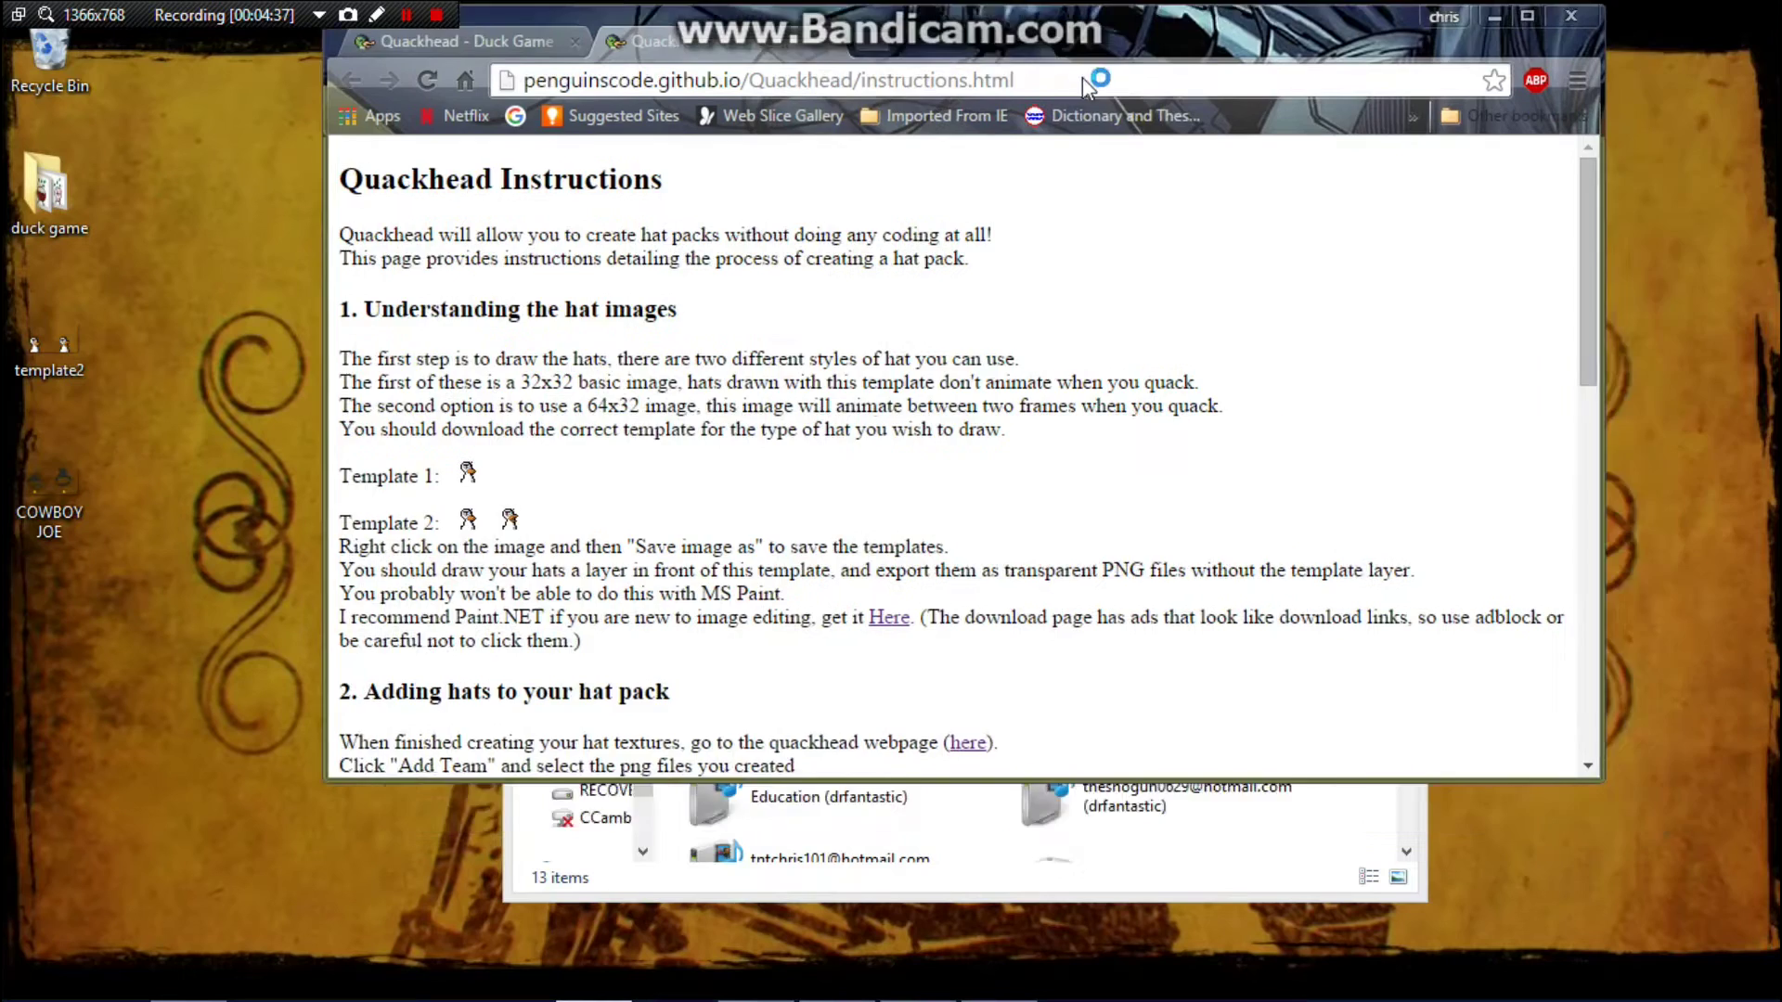
click(532, 103)
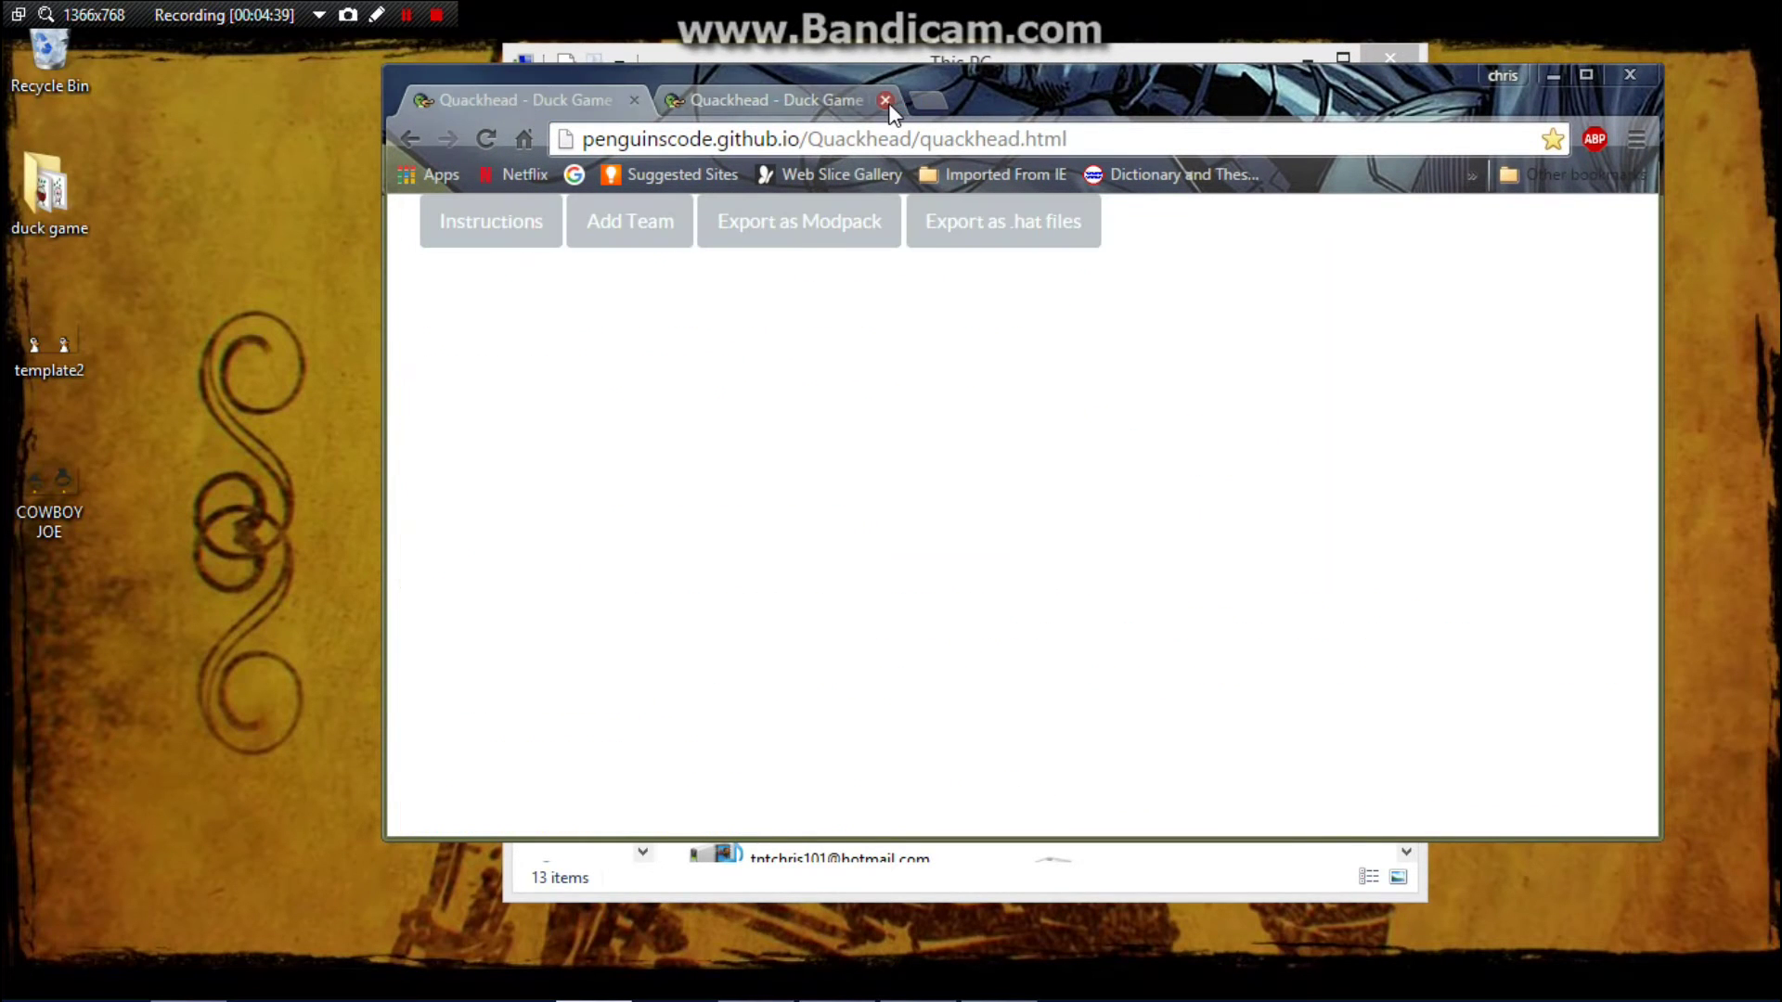
click(886, 102)
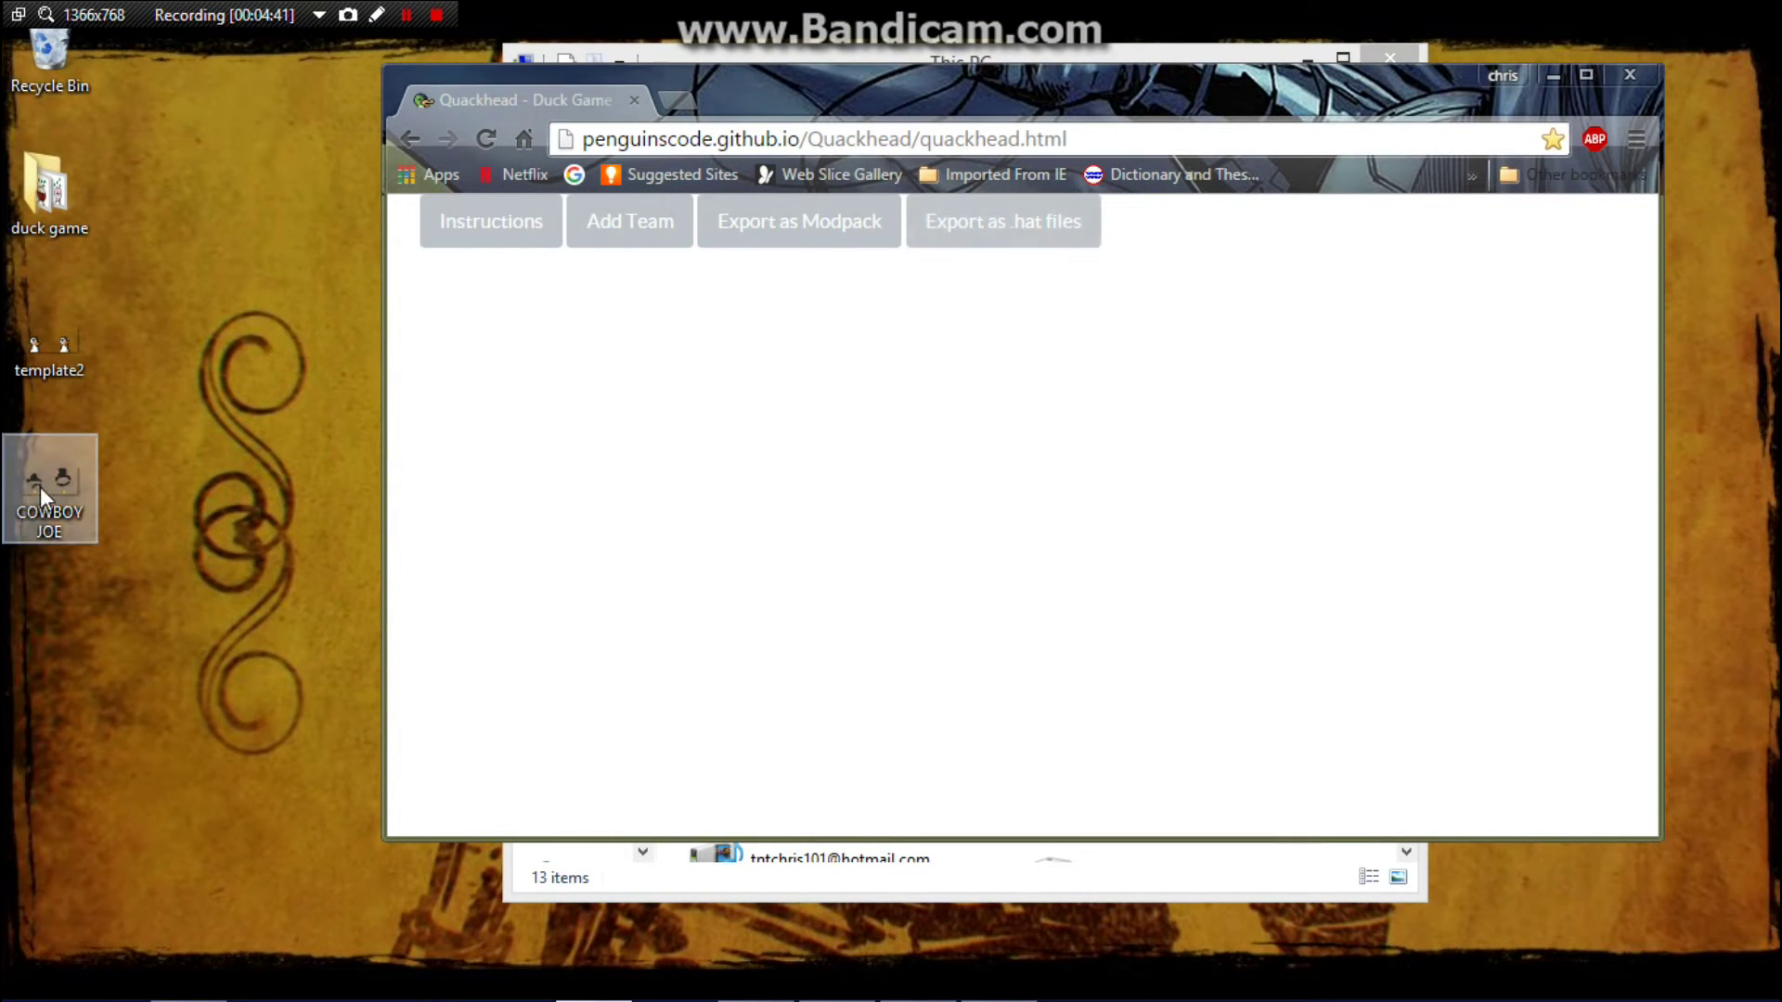
click(629, 230)
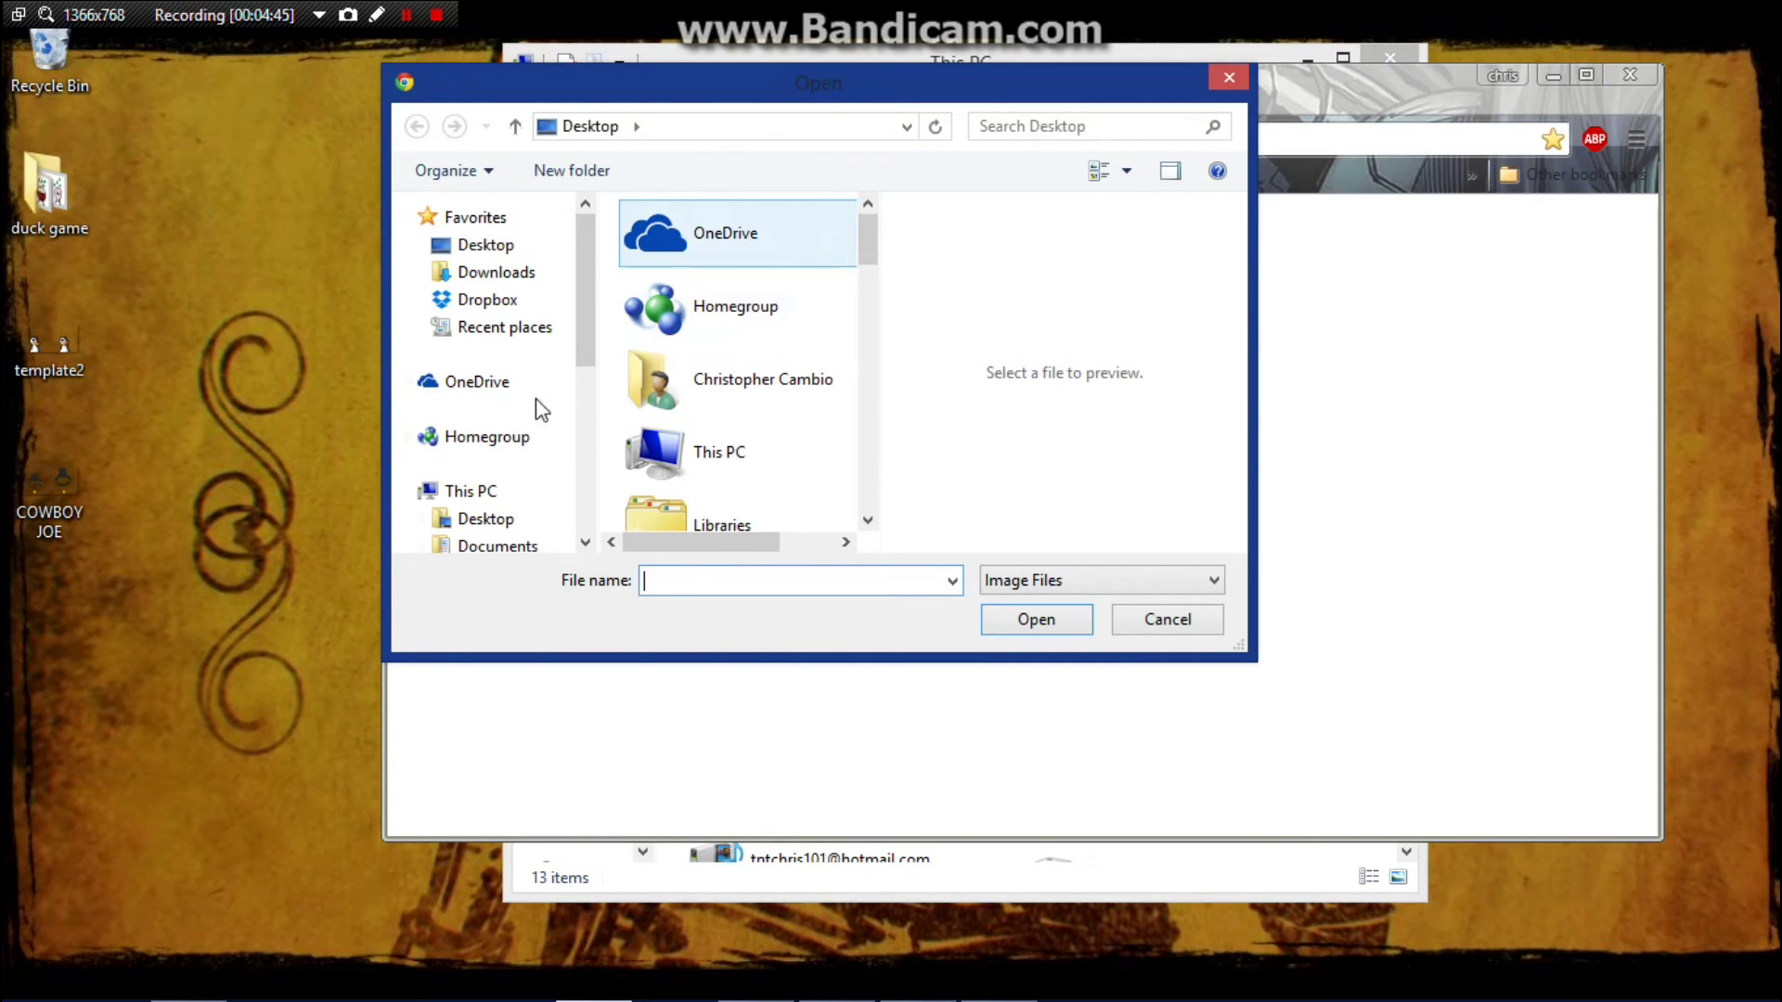
text(cow)
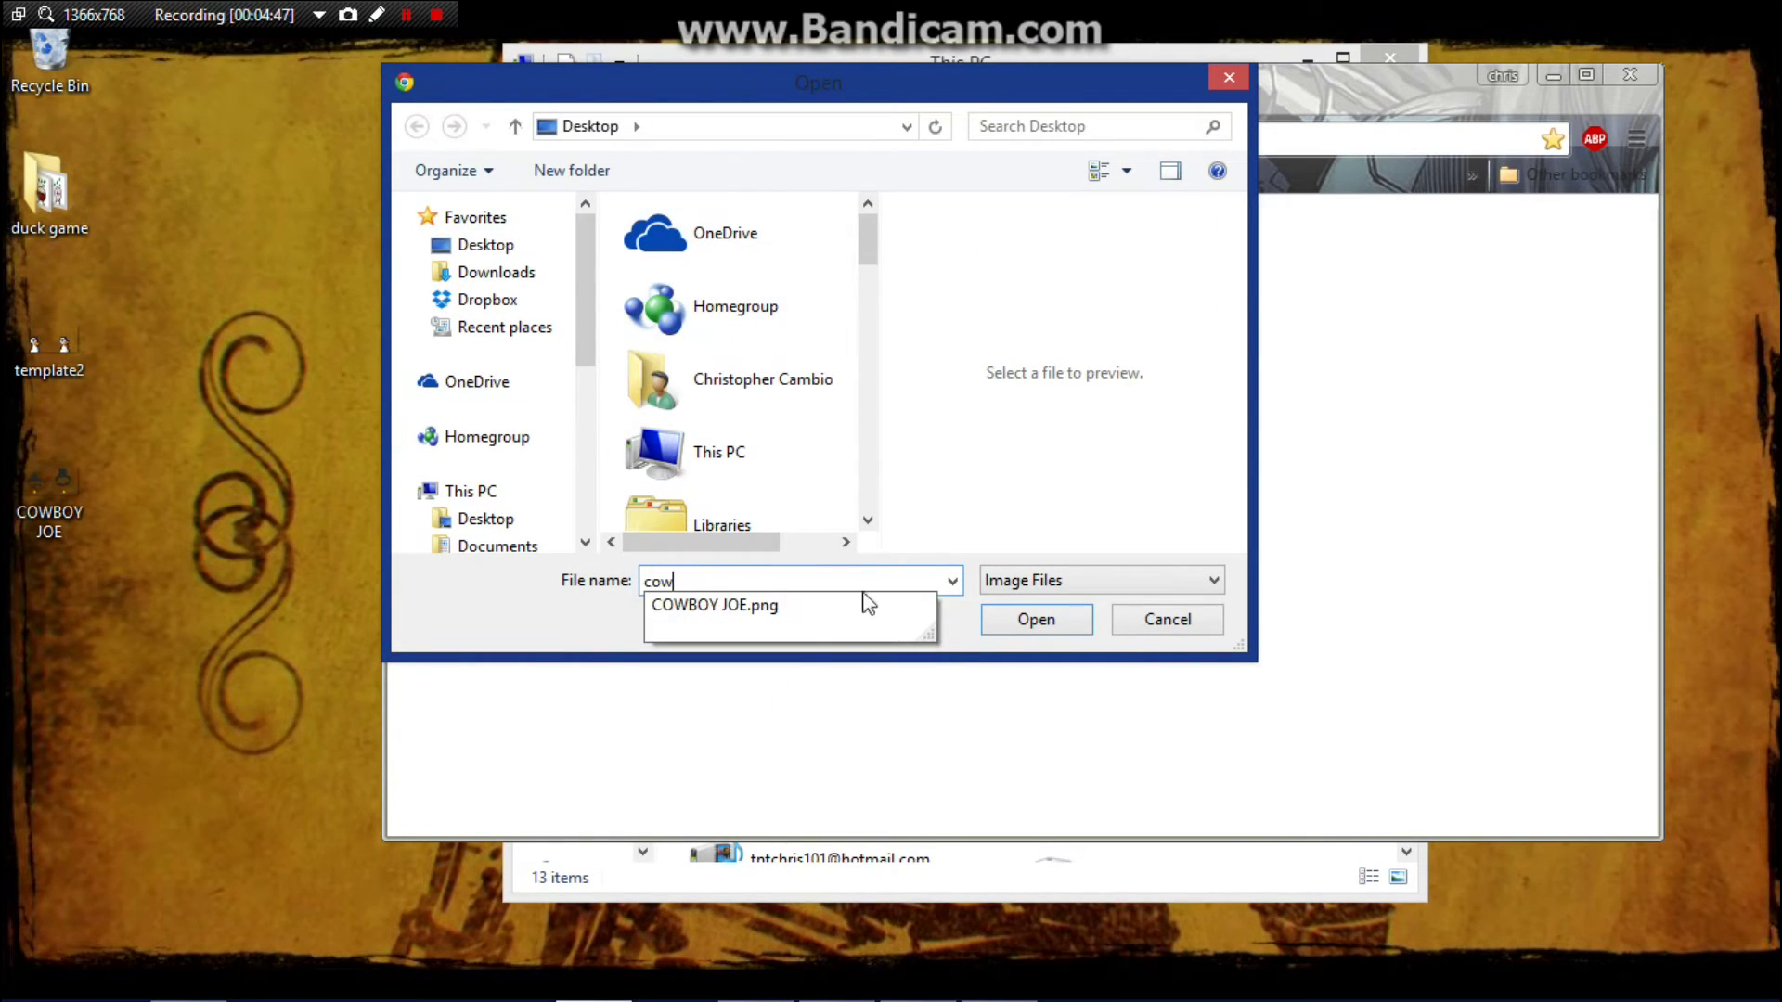
key(Return)
click(1058, 625)
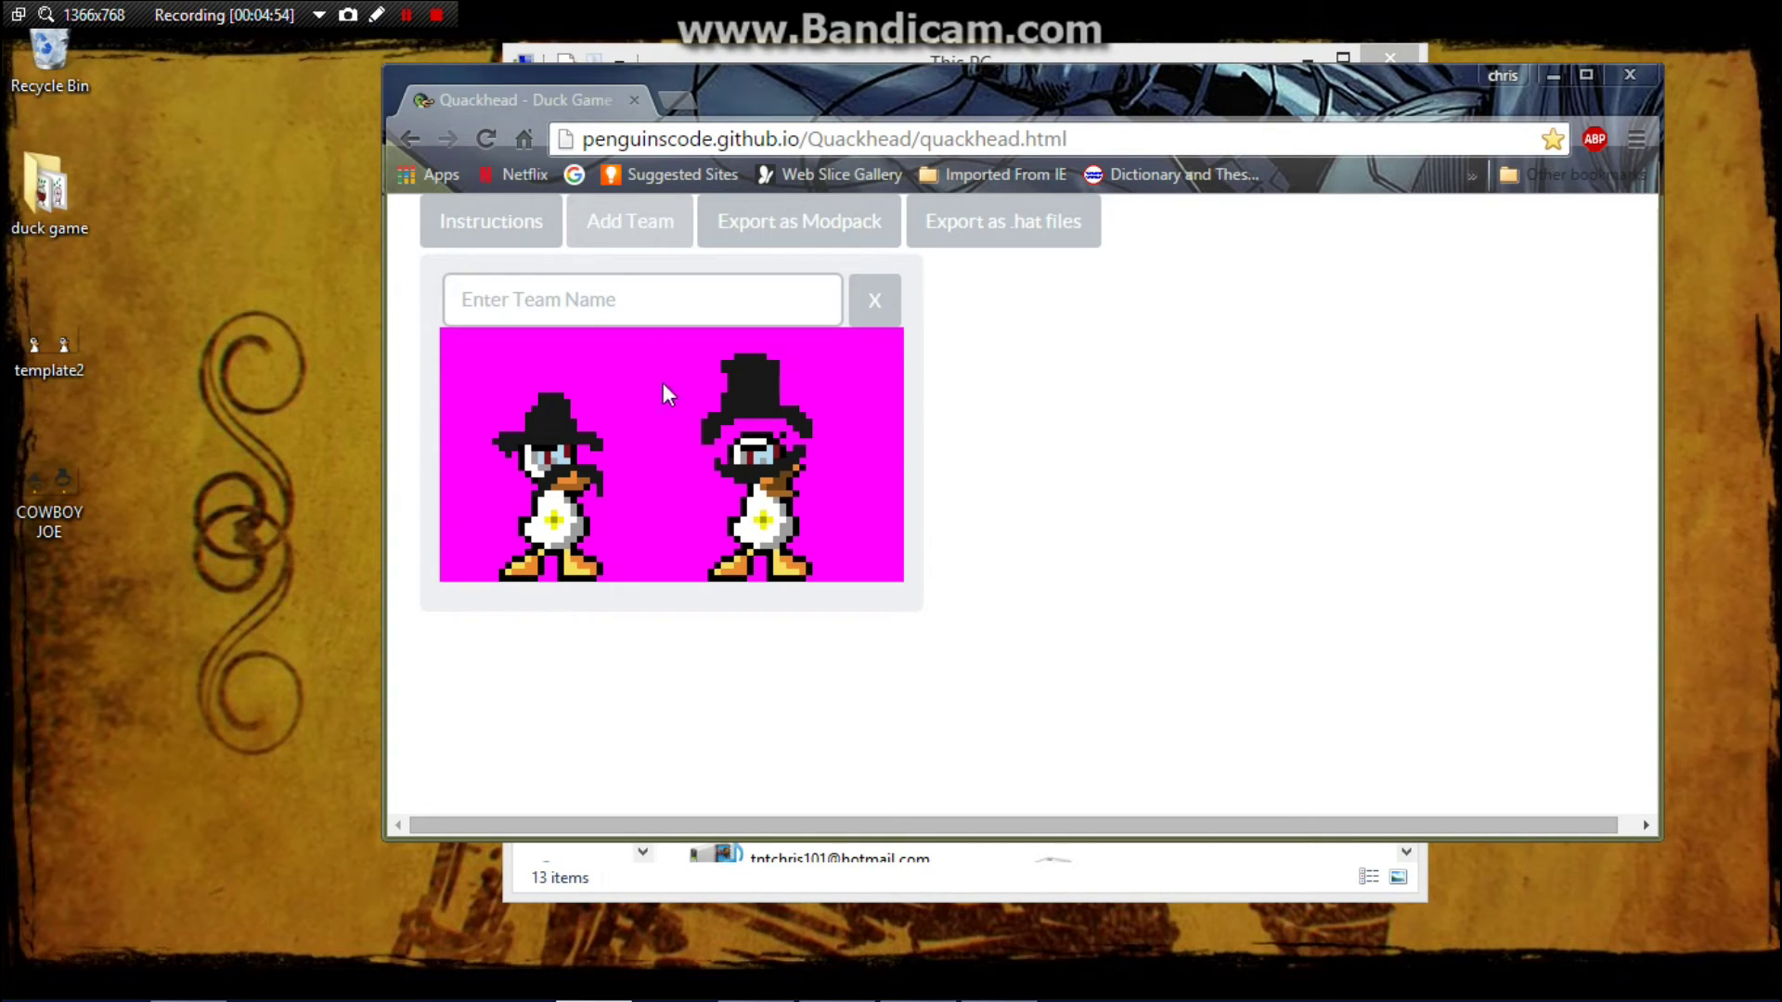
click(640, 299)
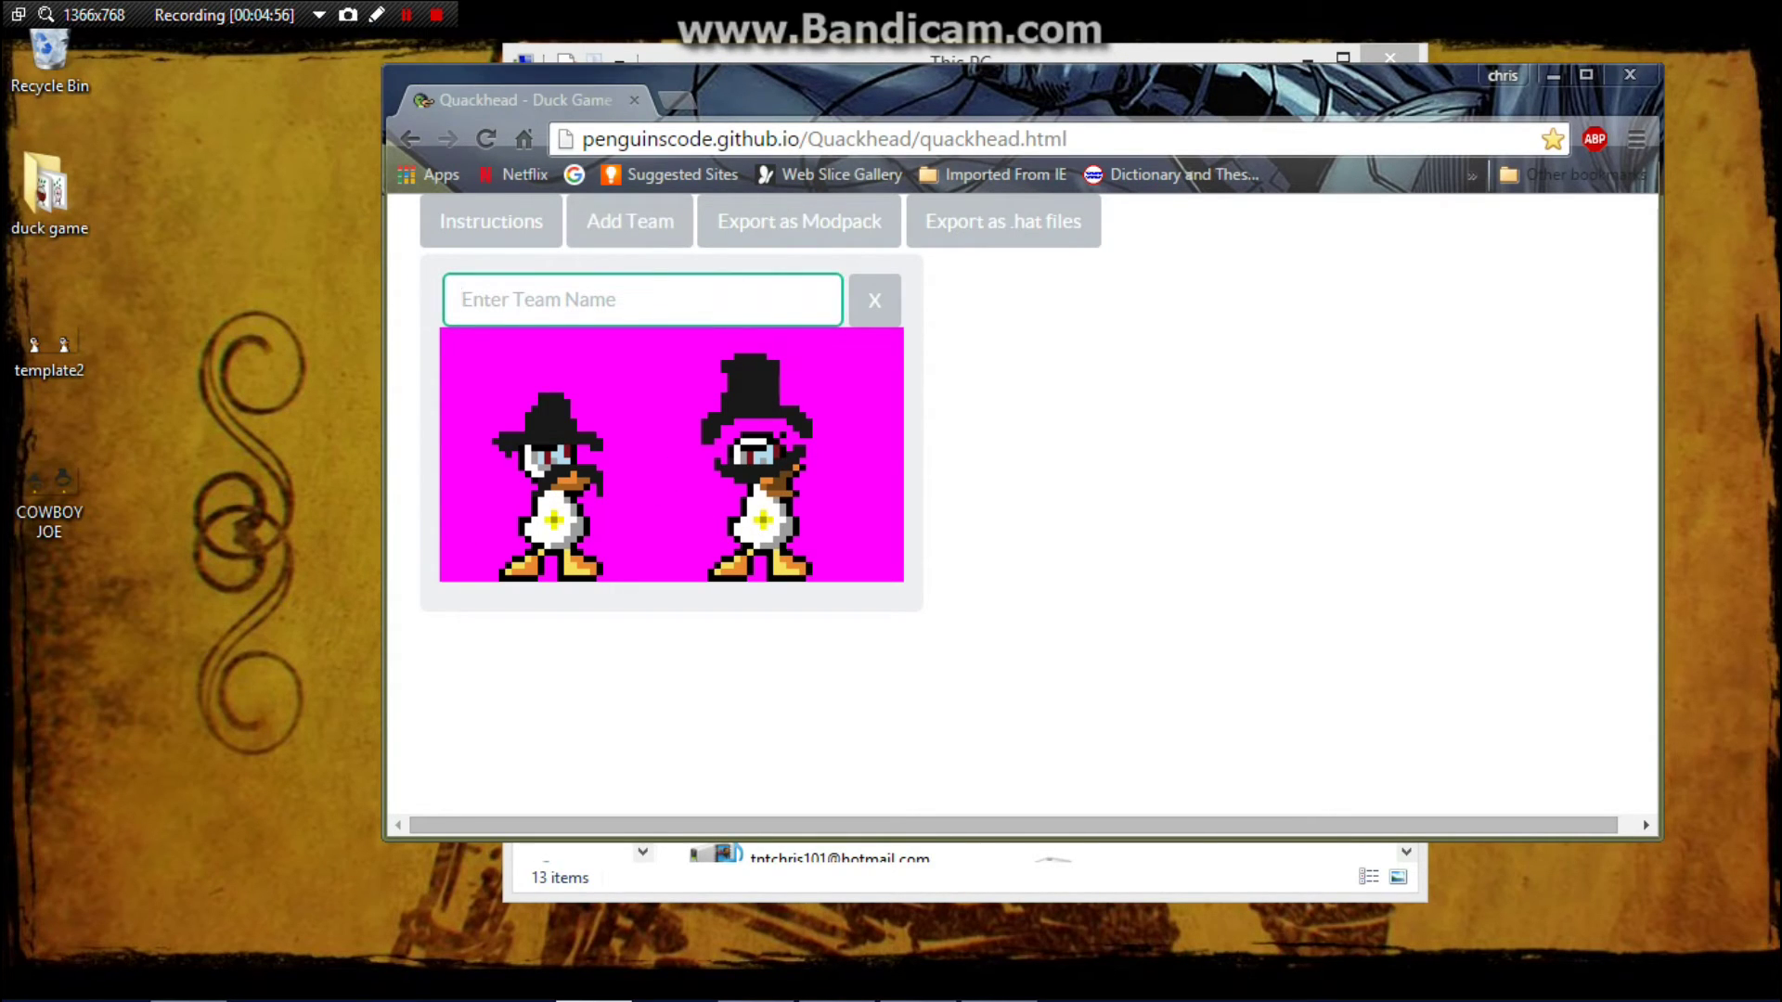
- Name the team WOWAHAHAH, replacing an initial STARTLED VO entry
text(STARTL)
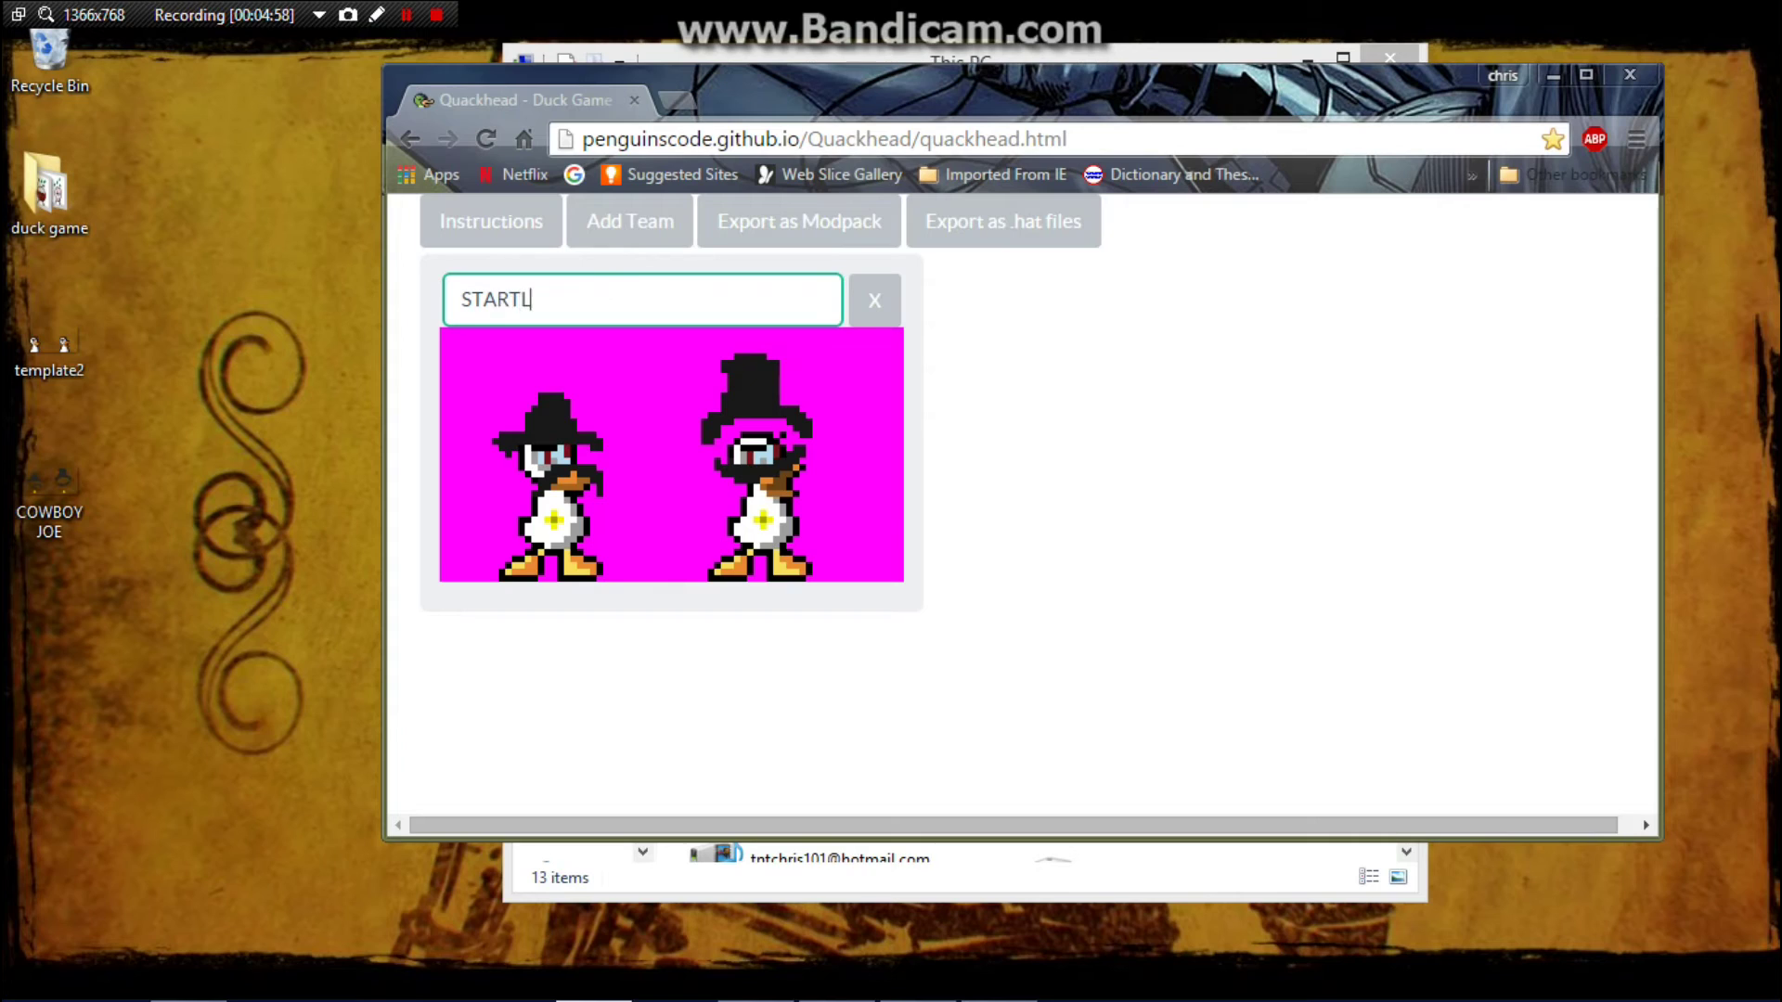
text(ED VO)
key(BackSpace)
key(BackSpace)
key(BackSpace)
key(BackSpace)
key(BackSpace)
key(BackSpace)
key(BackSpace)
key(BackSpace)
key(BackSpace)
key(BackSpace)
key(BackSpace)
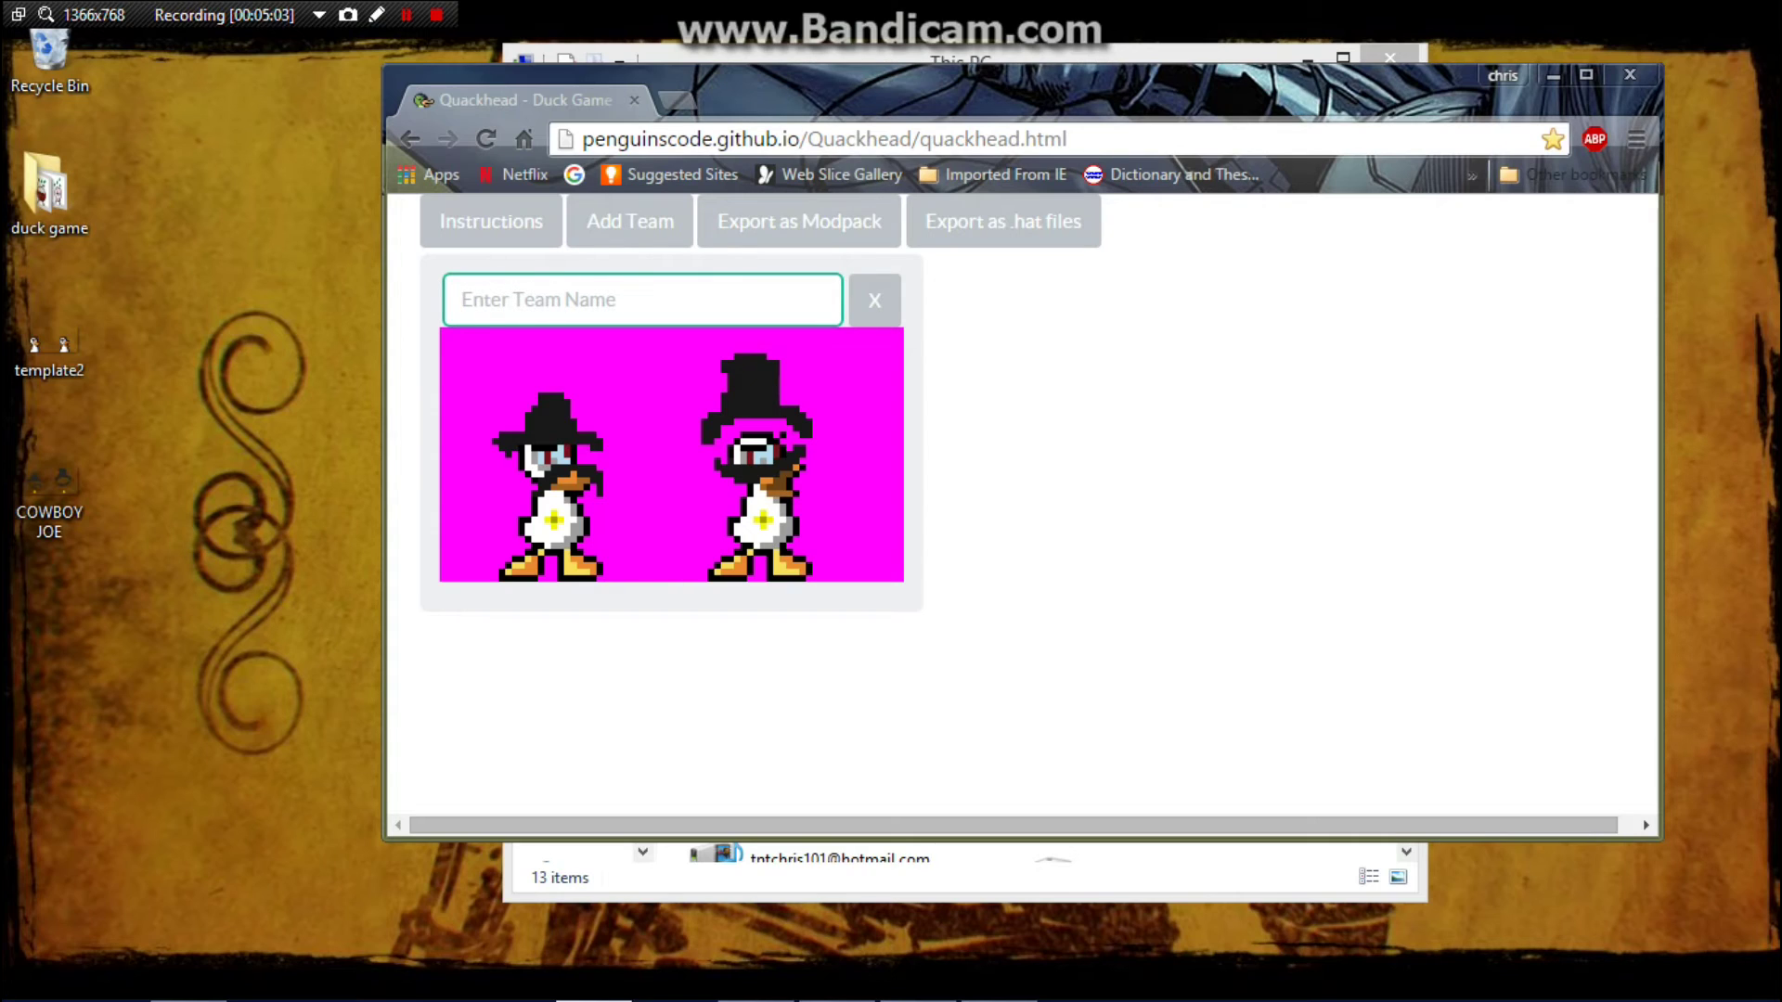
text(WOWAHAHA)
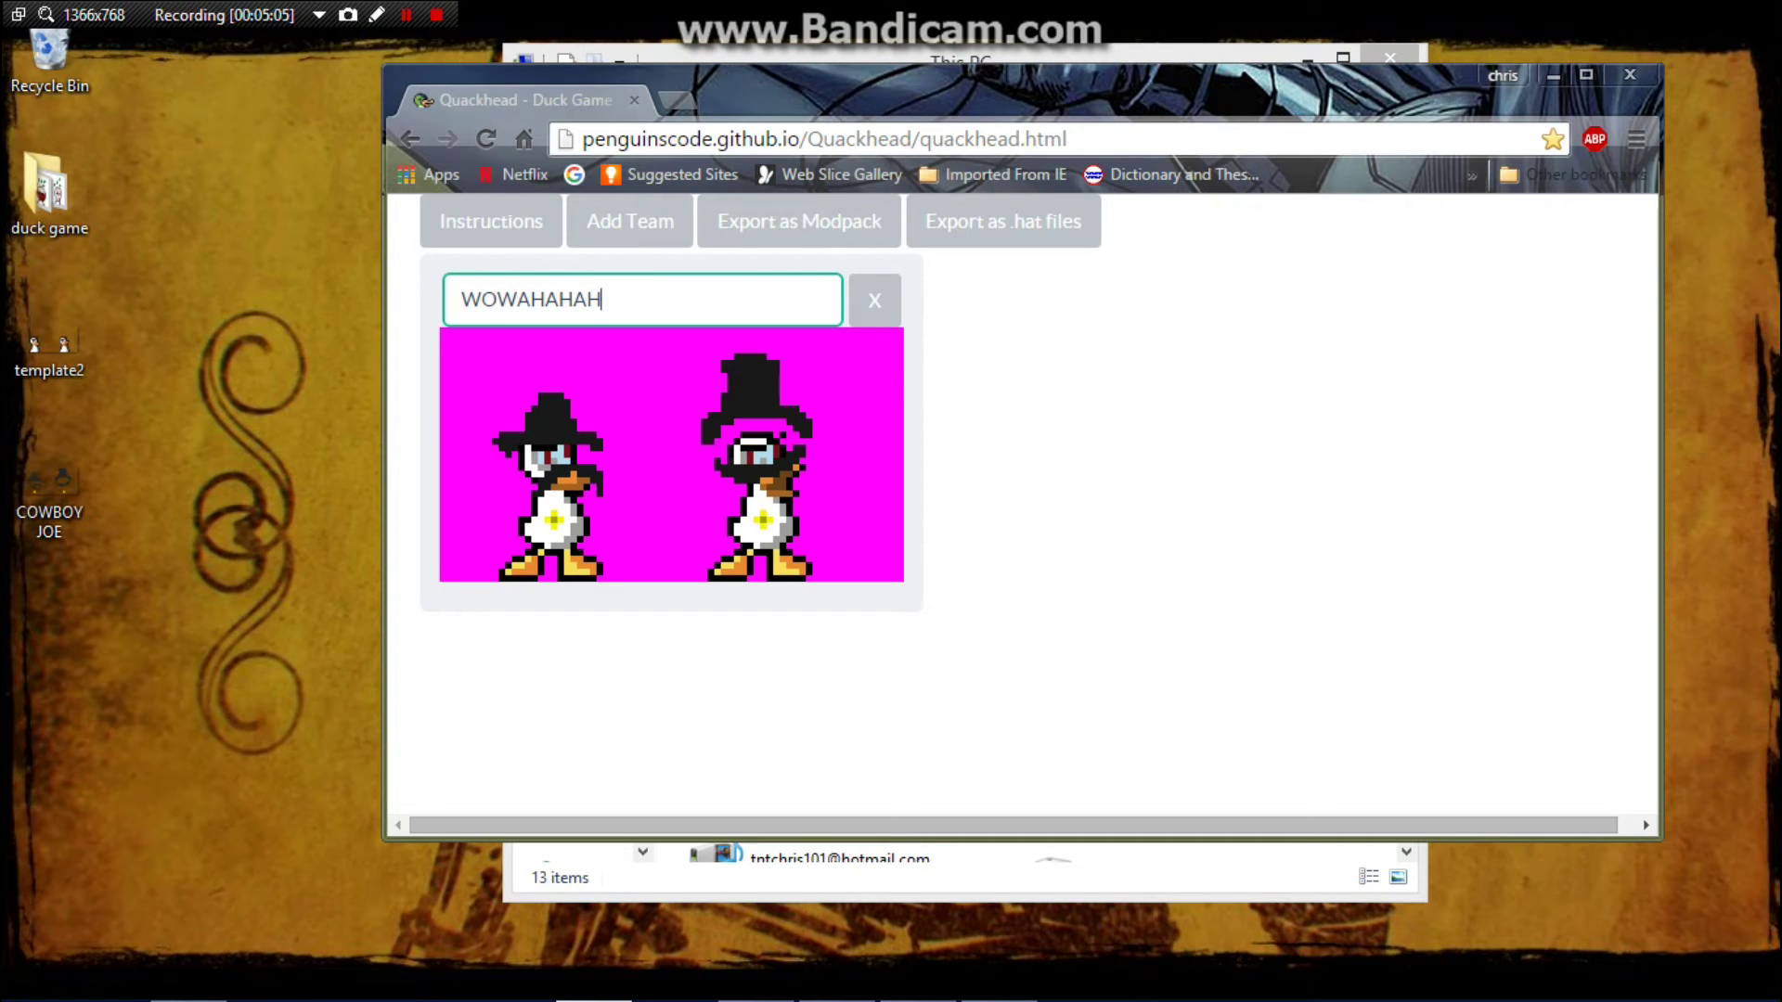
text(H)
click(1404, 395)
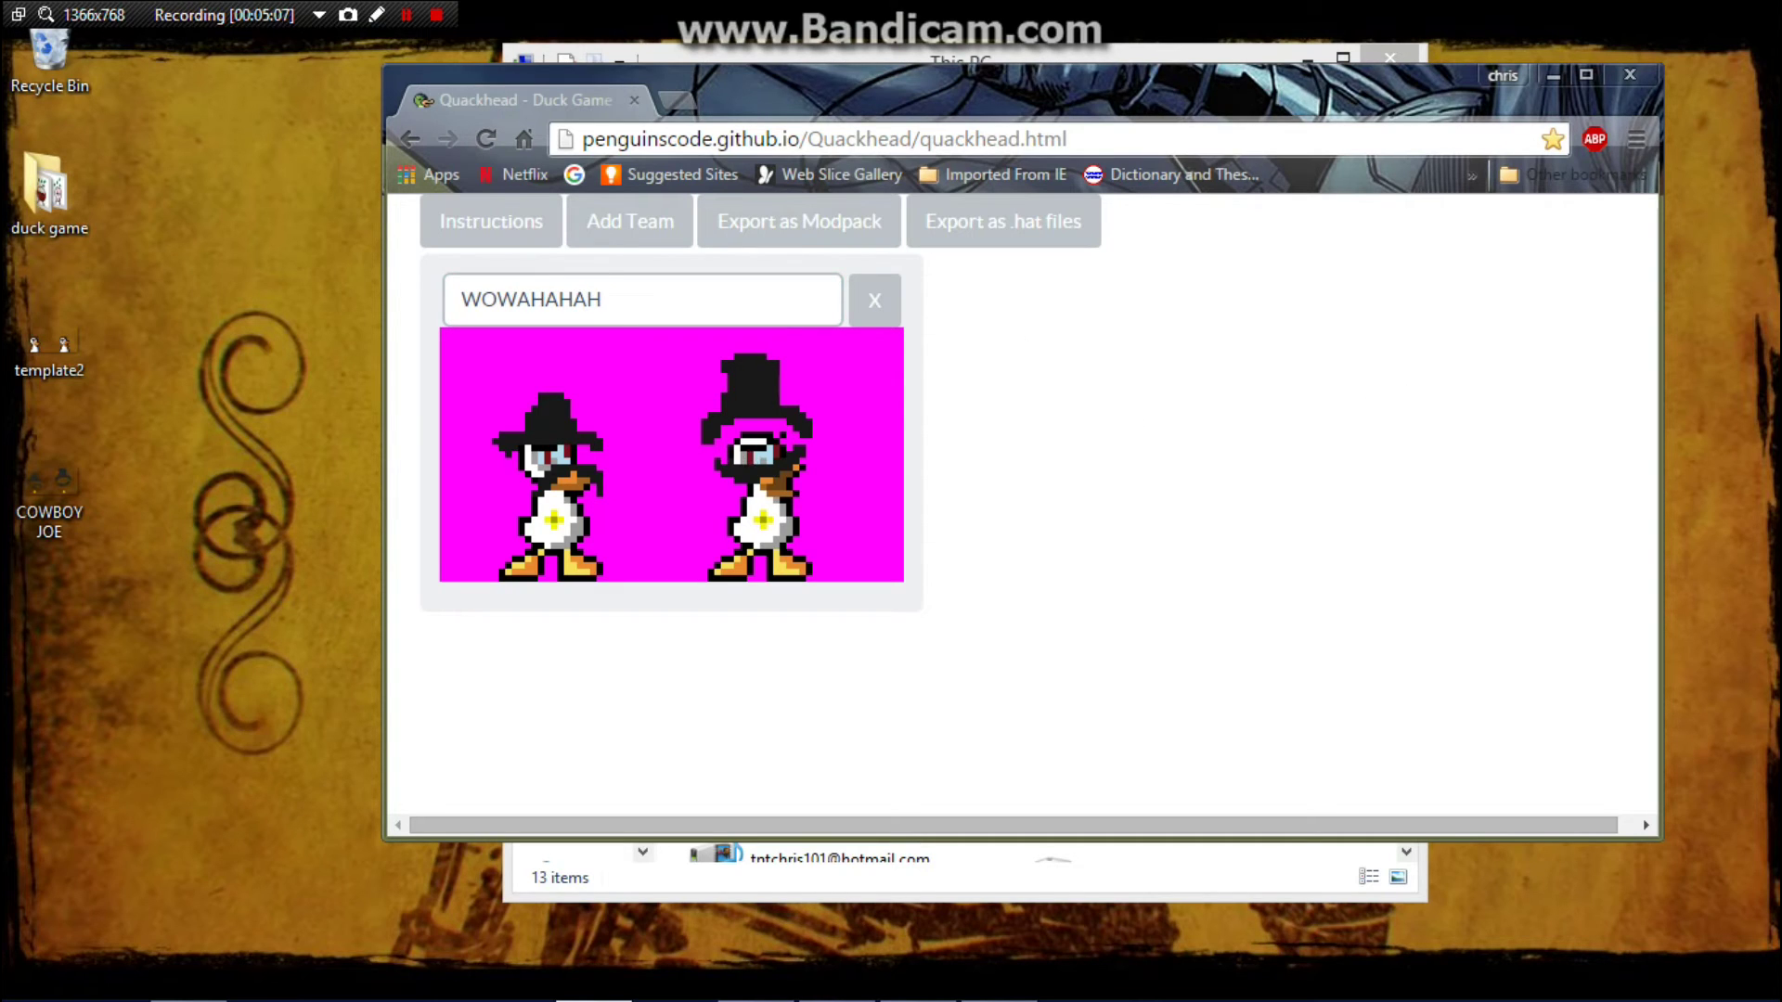
drag(516, 299, 594, 299)
click(518, 298)
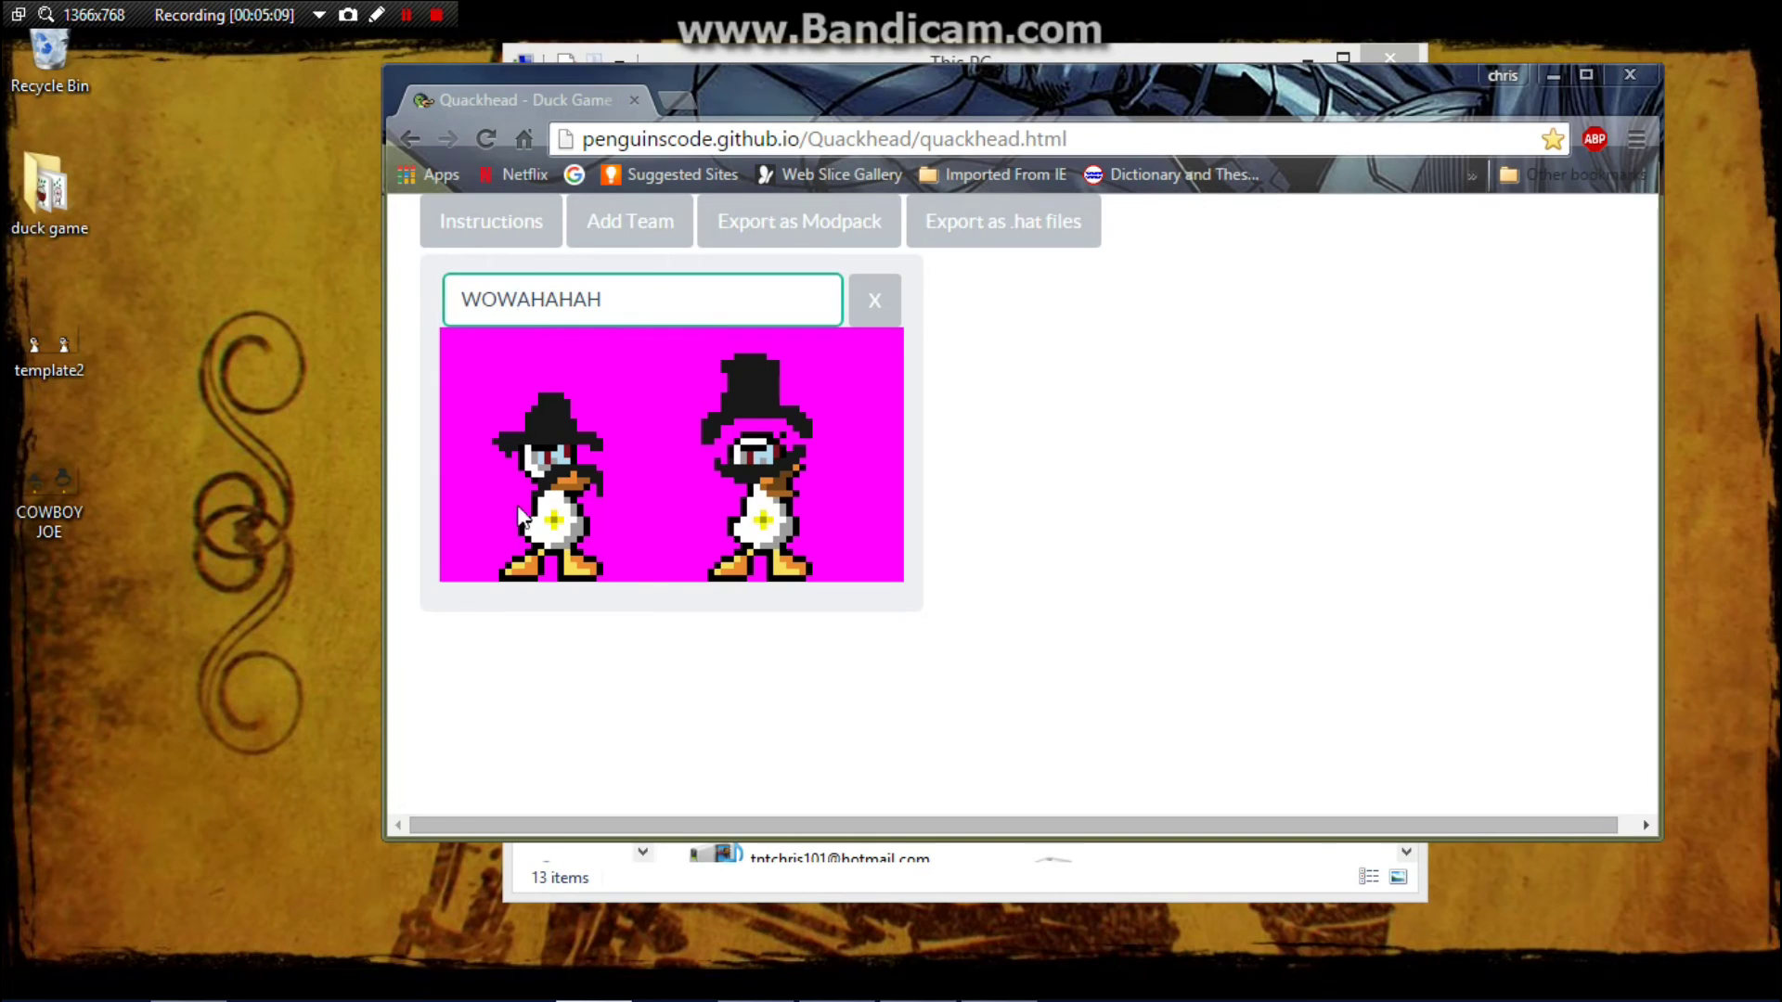
click(1205, 529)
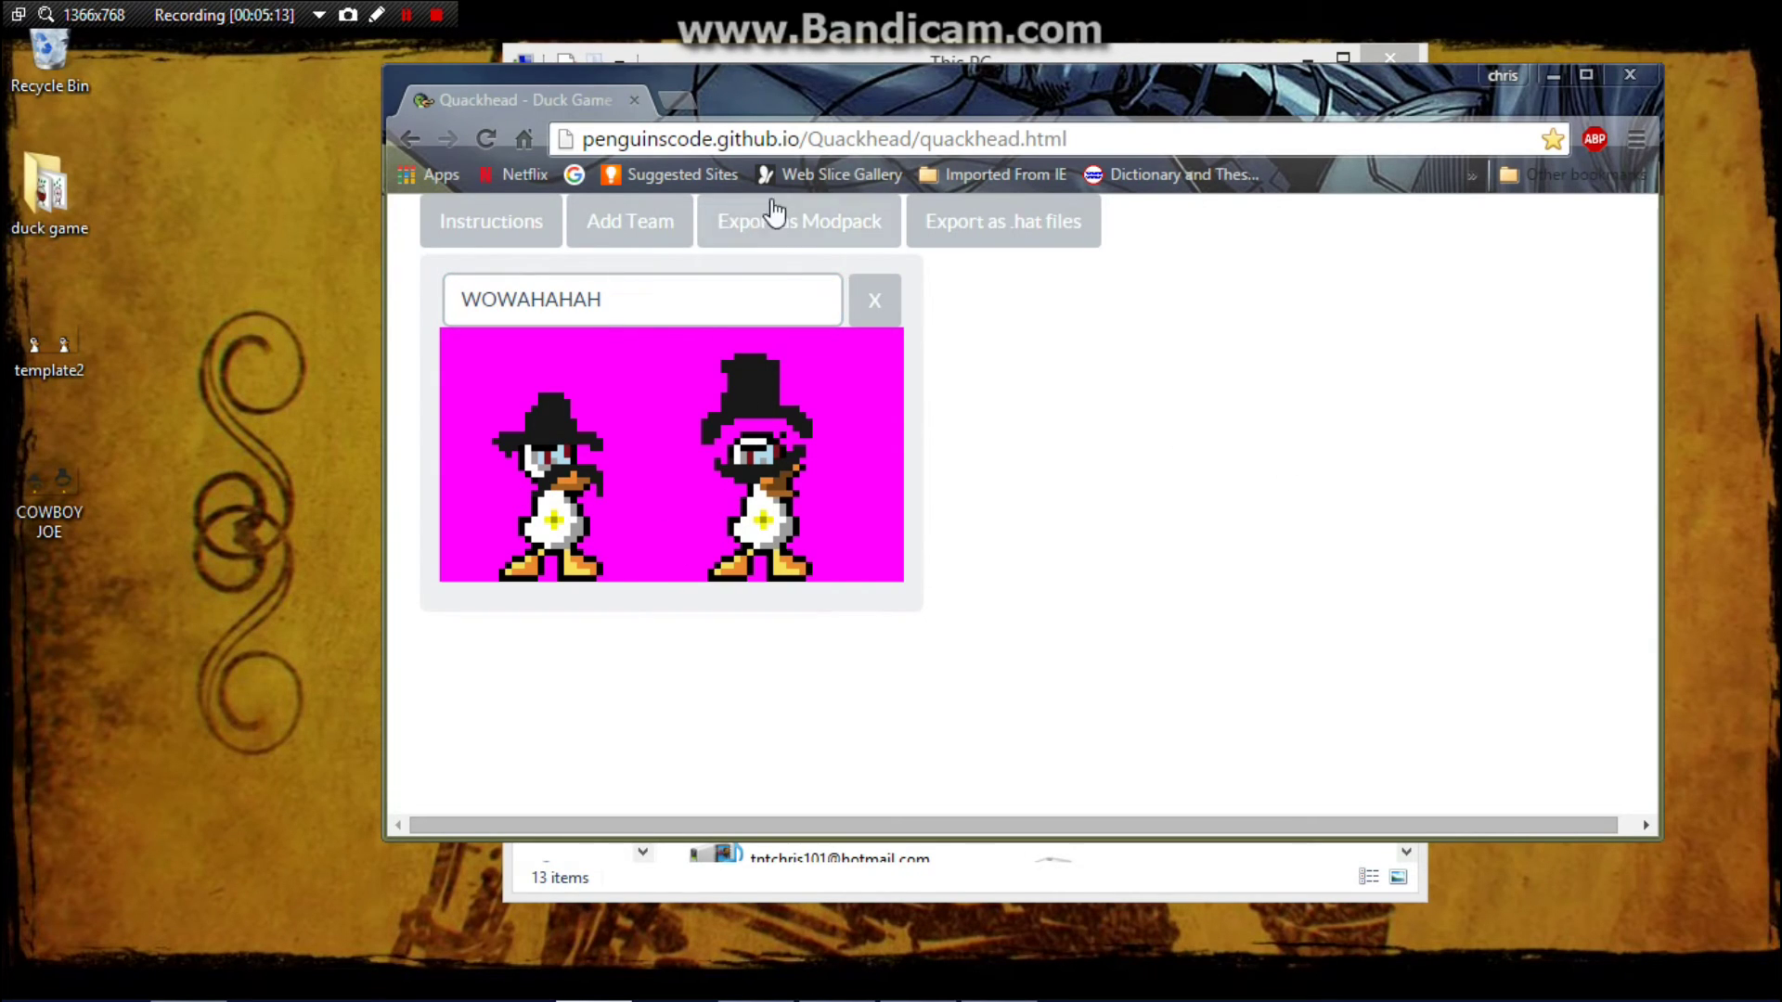
- Export the team as Wowahahah.hat, drag it onto the desktop, and minimize Chrome
click(1058, 234)
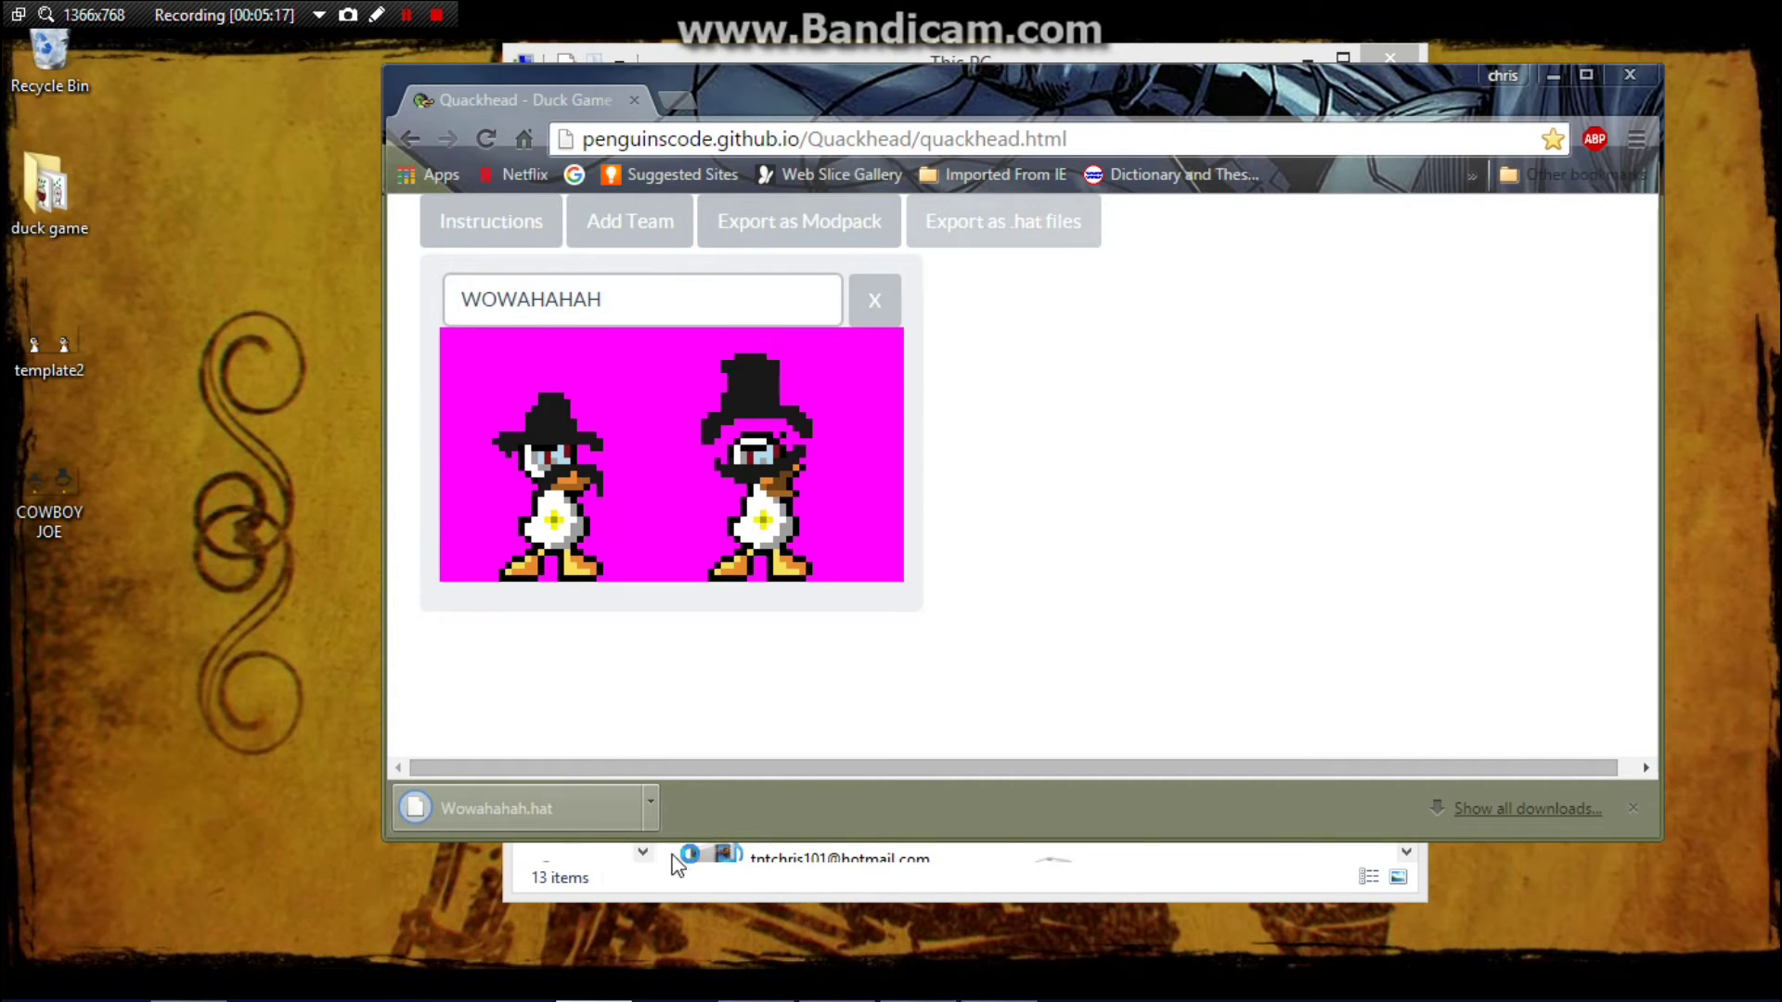
drag(408, 804, 29, 596)
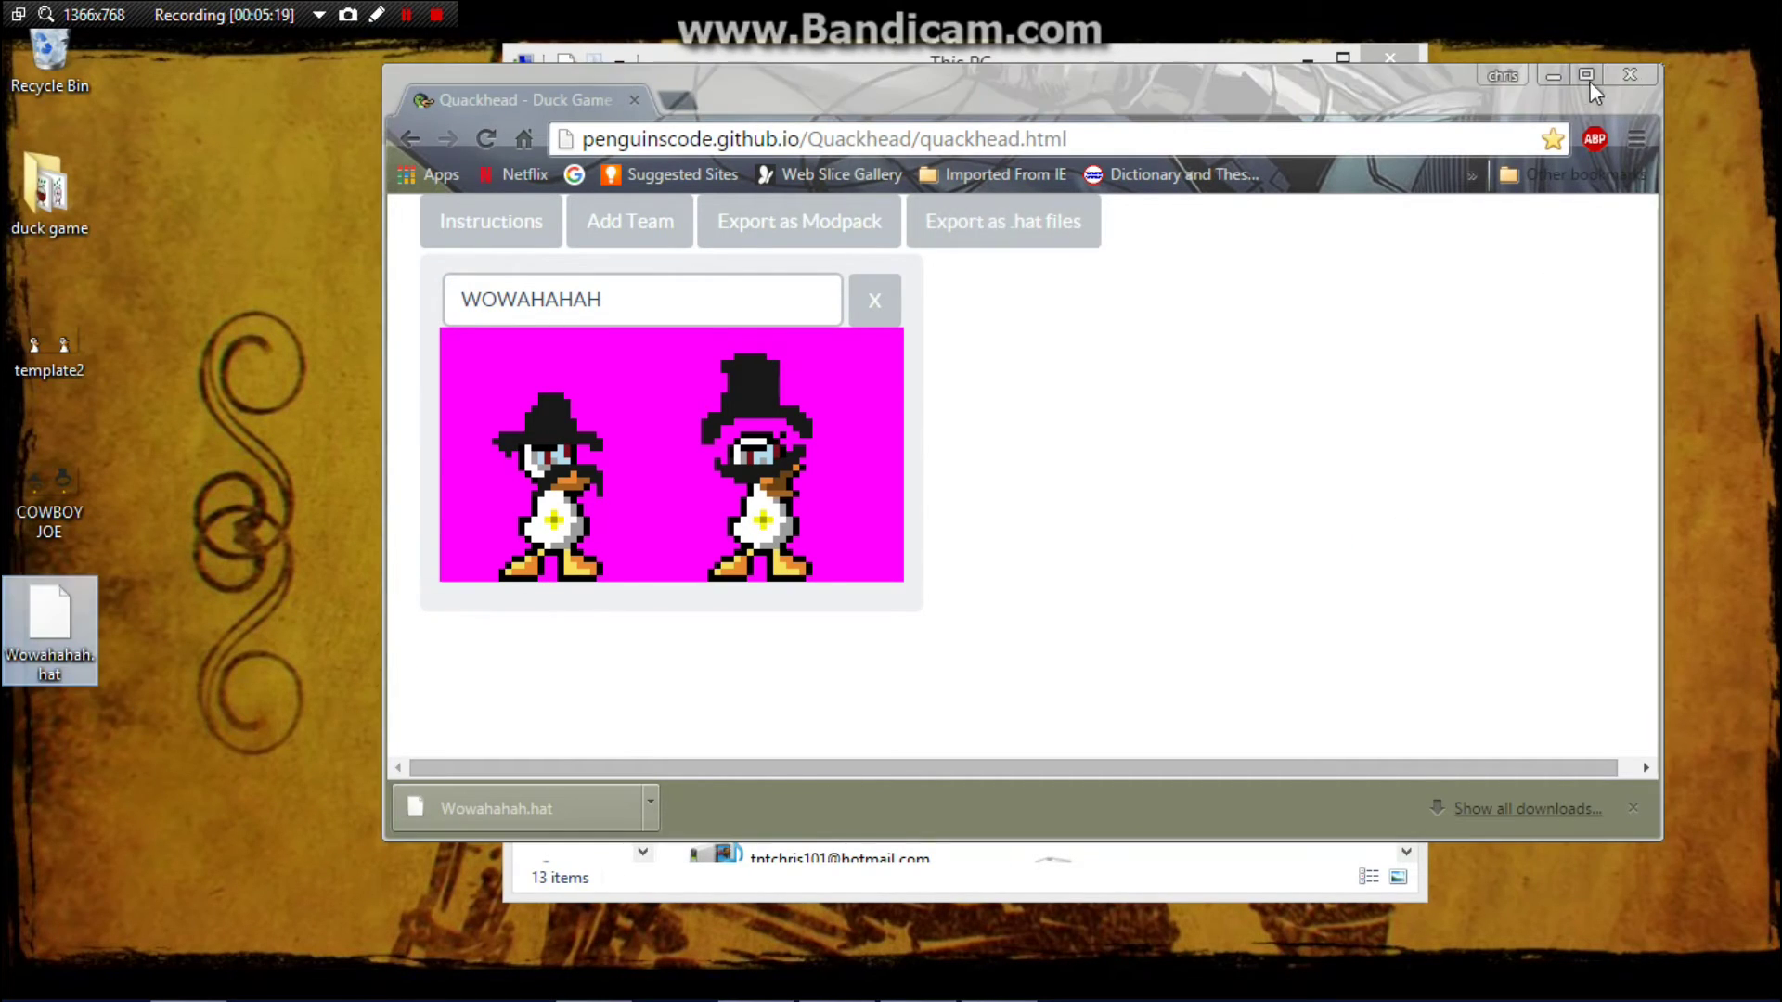
click(1555, 78)
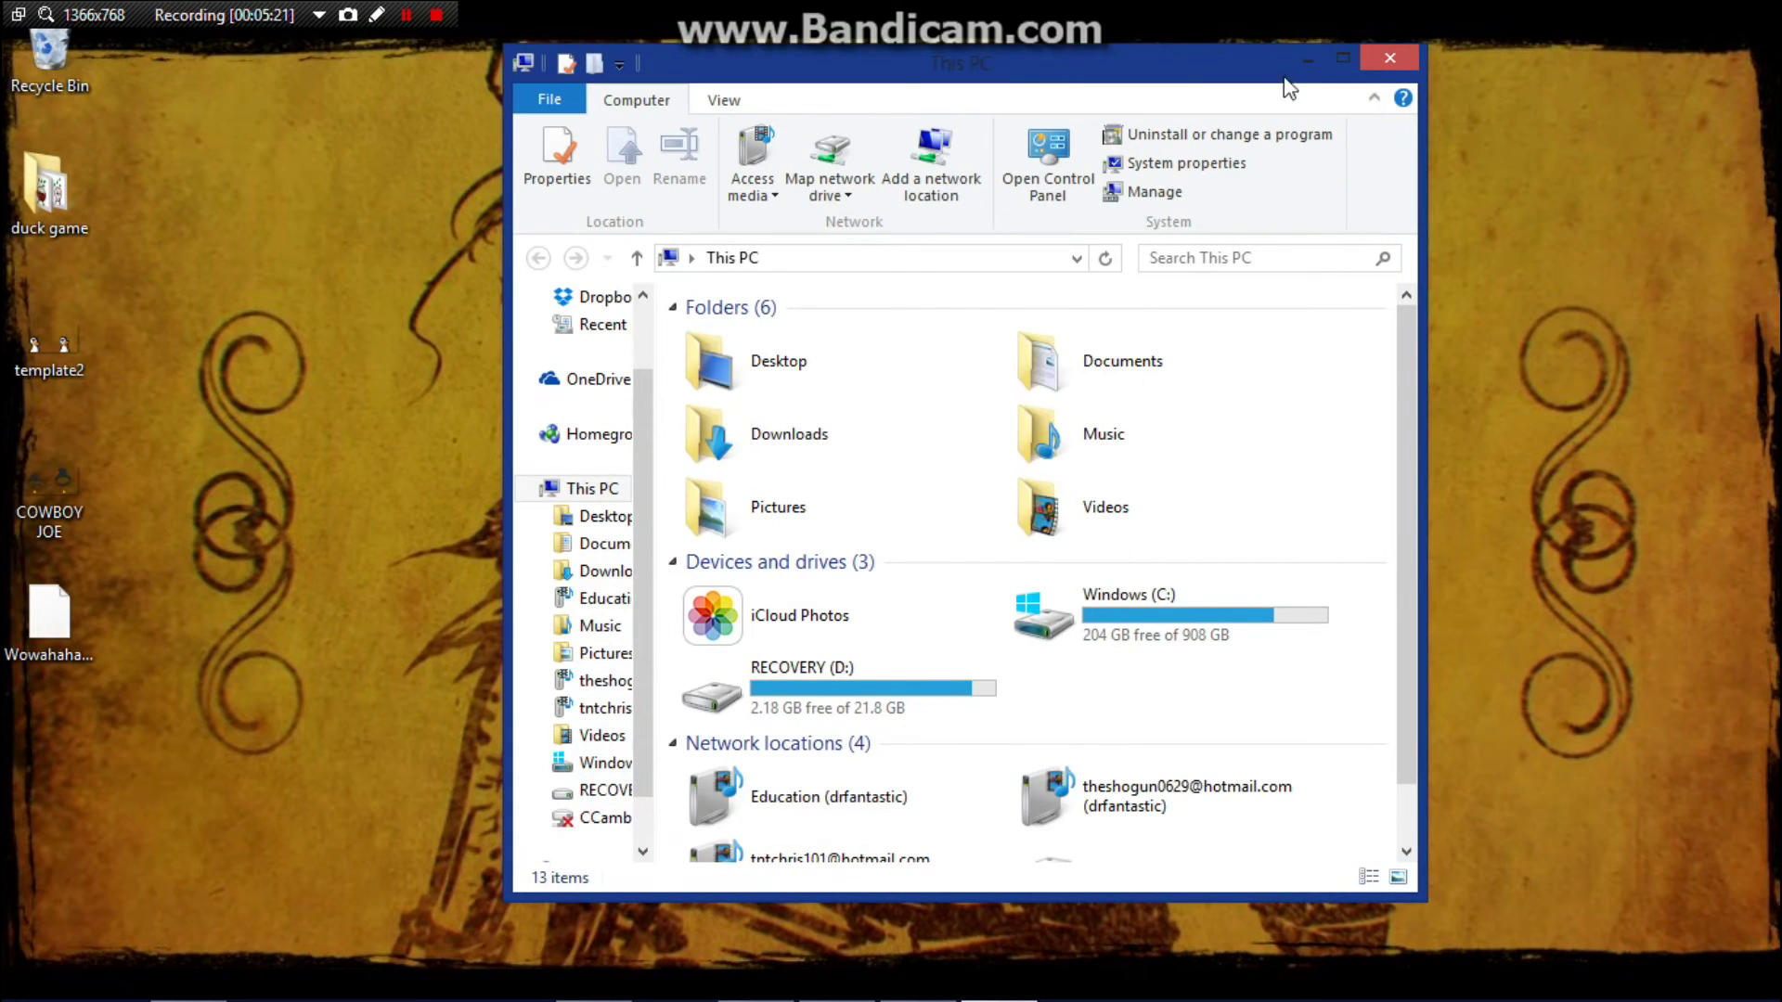
- Reveal the desktop and open COWBOY JOE in Windows Photo Viewer
double_click(1133, 598)
click(1307, 59)
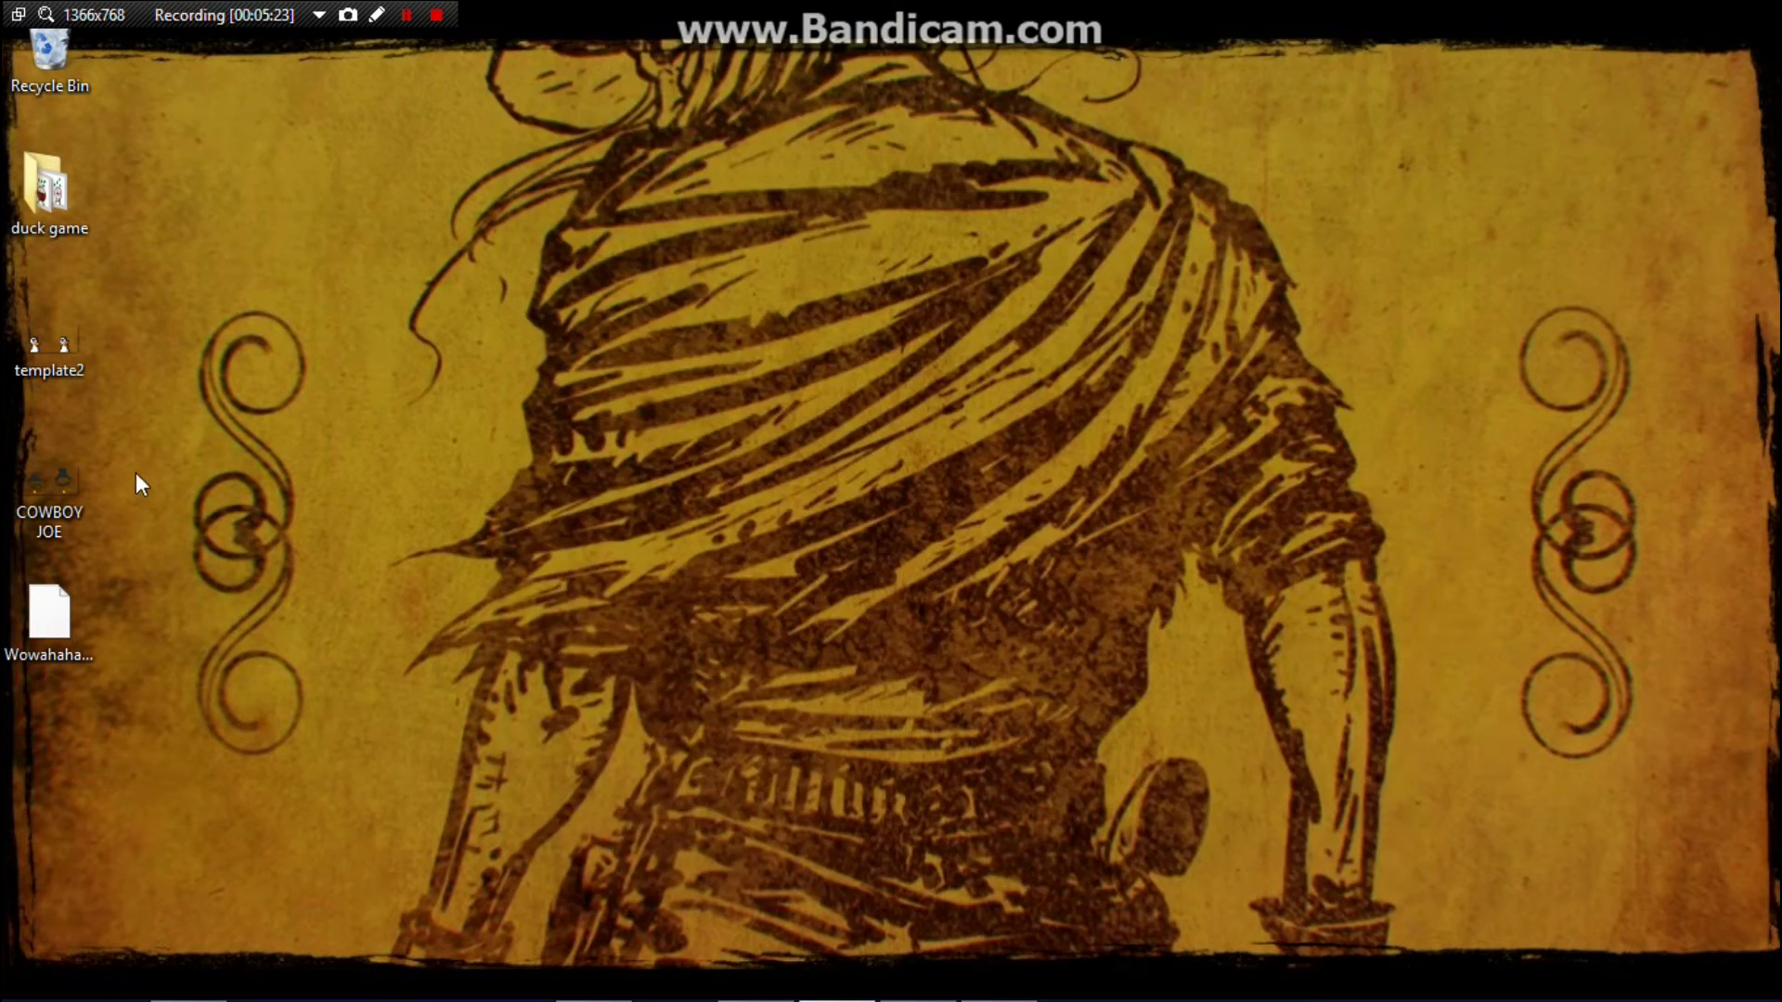
double_click(77, 481)
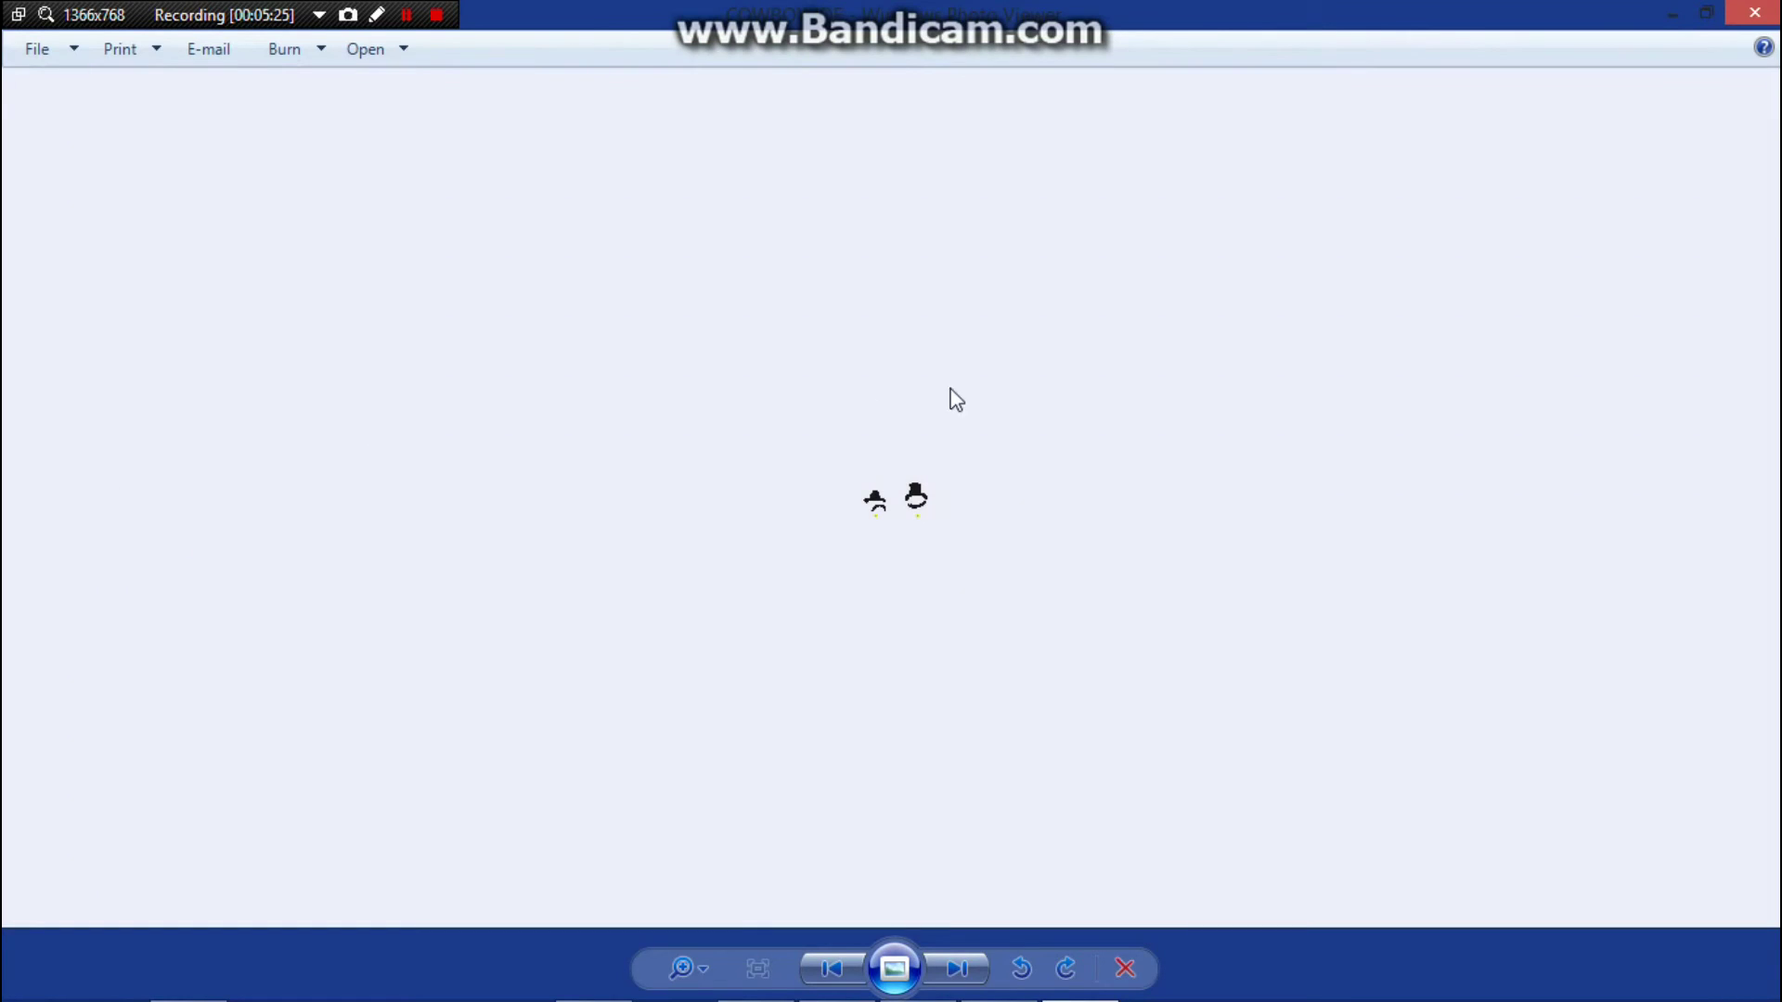
- Close the preview, put COWBOY JOE beside Recycle Bin and Wowahahah.hat at desktop centre
drag(1268, 30, 1272, 48)
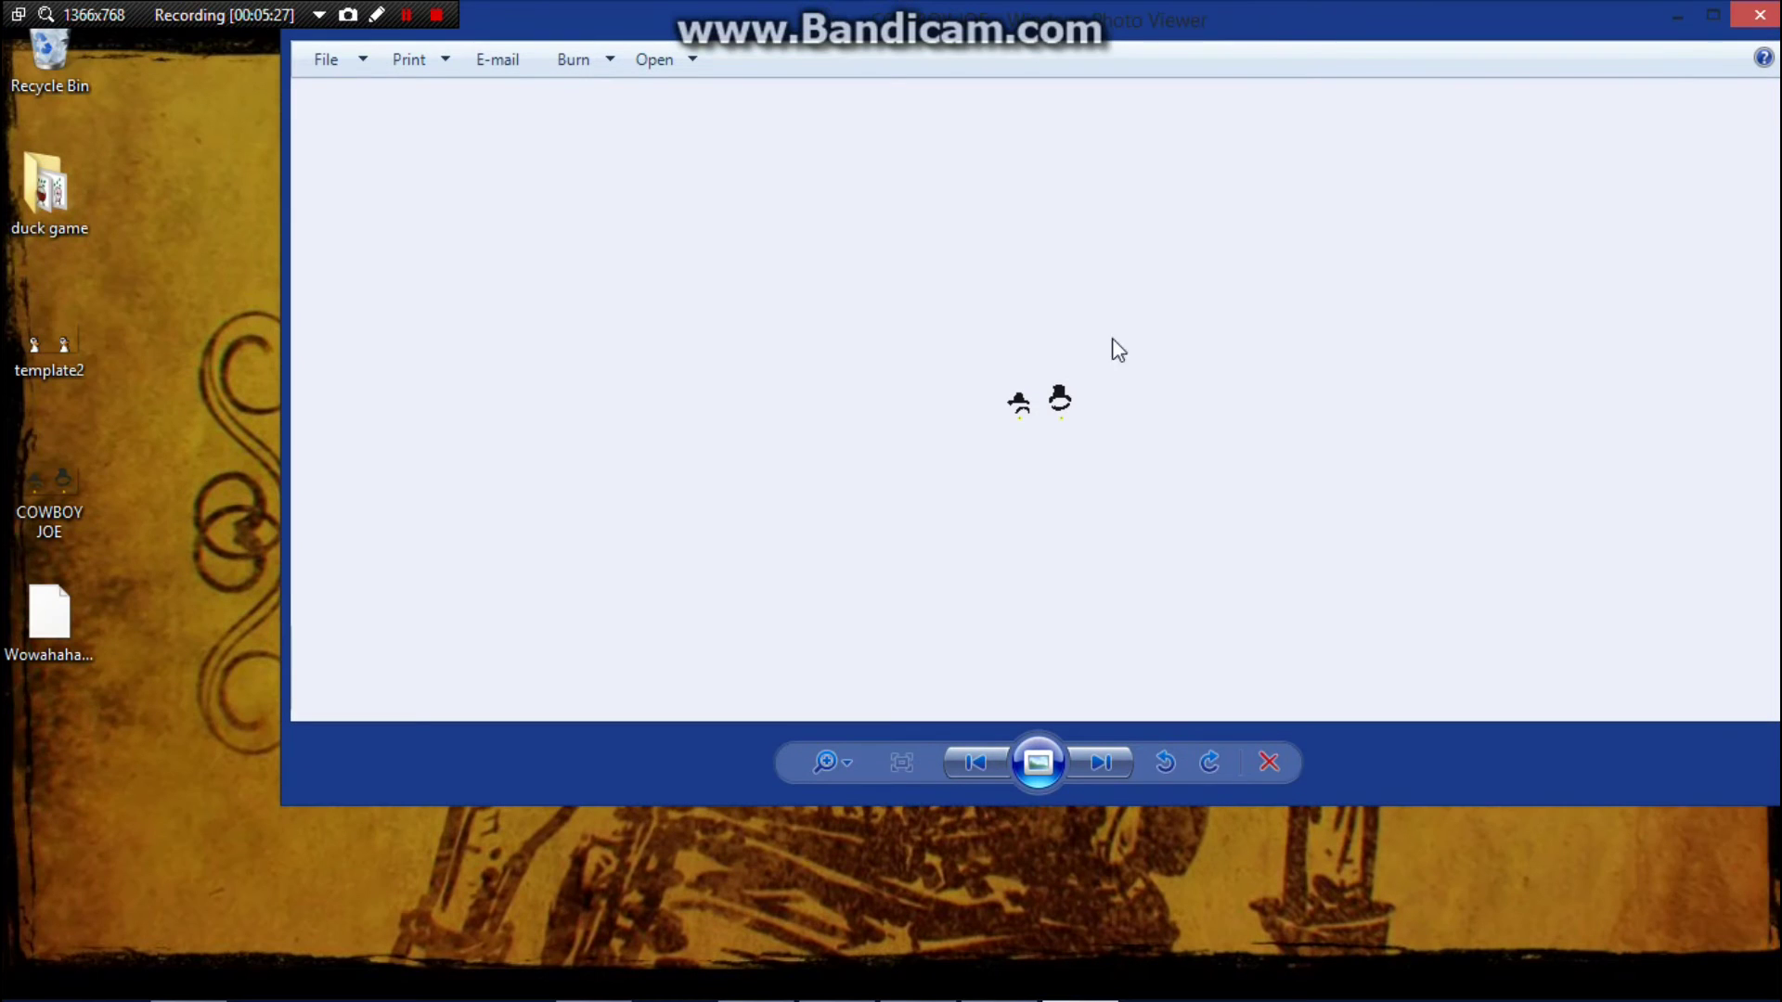
click(1760, 15)
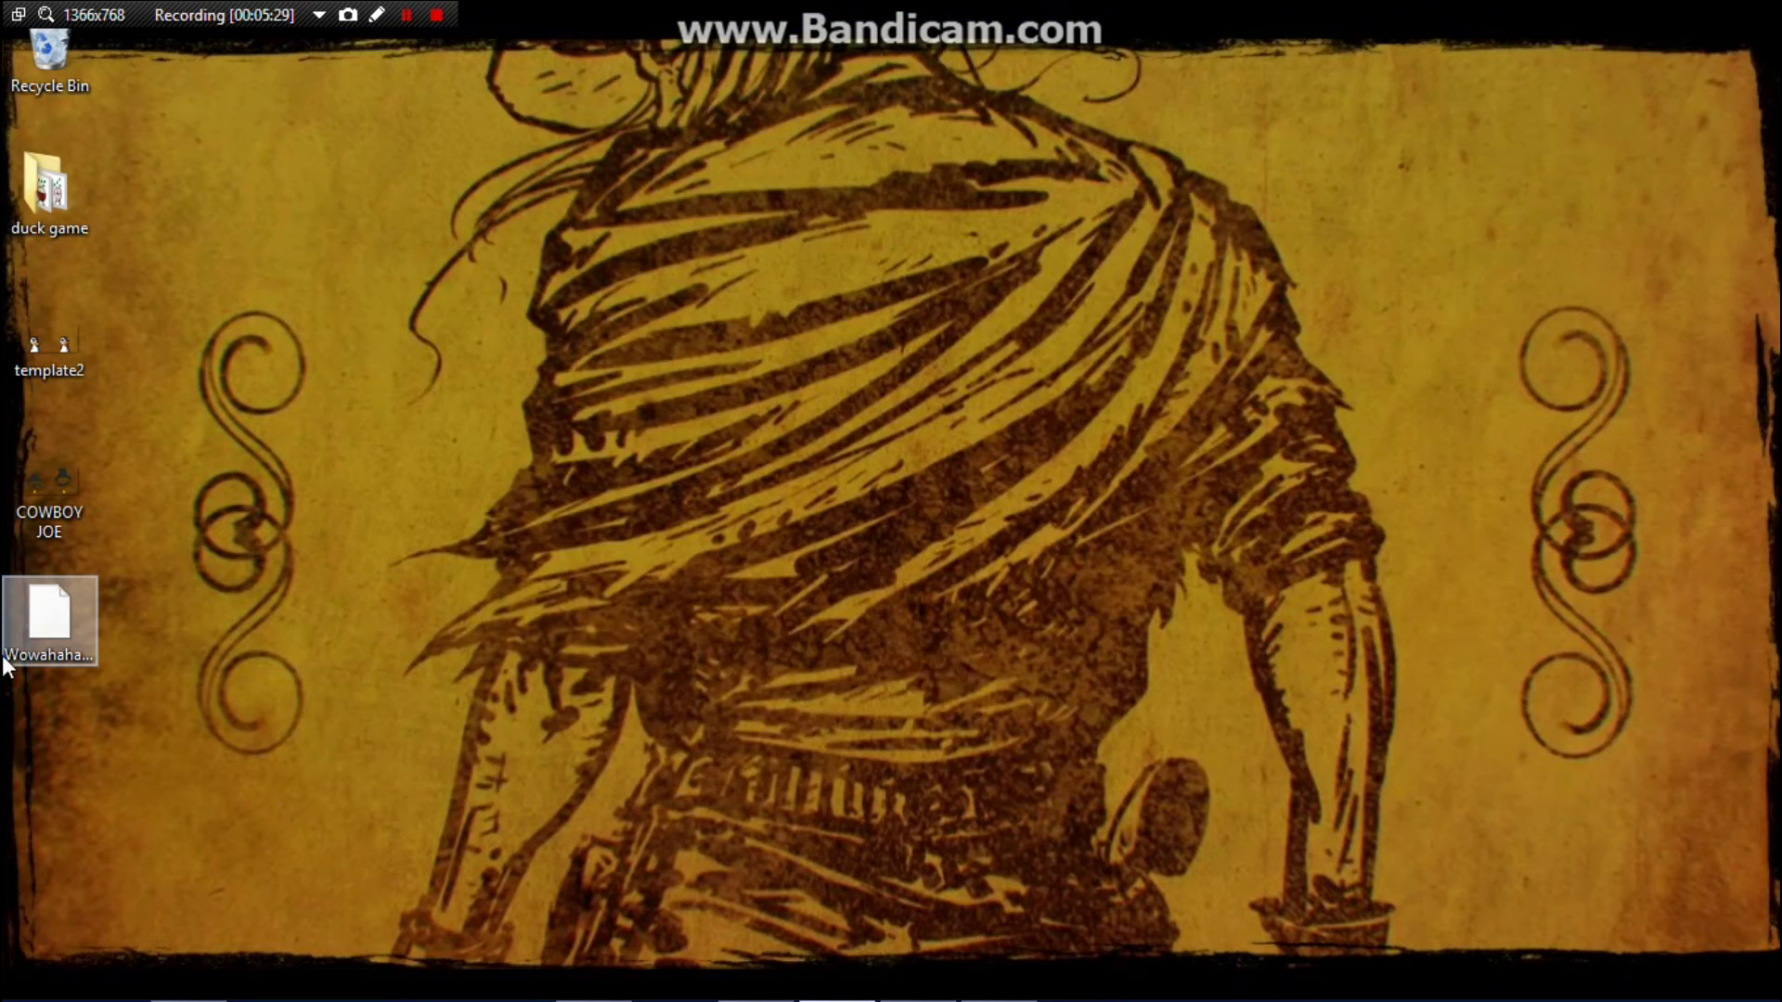
drag(39, 465, 137, 47)
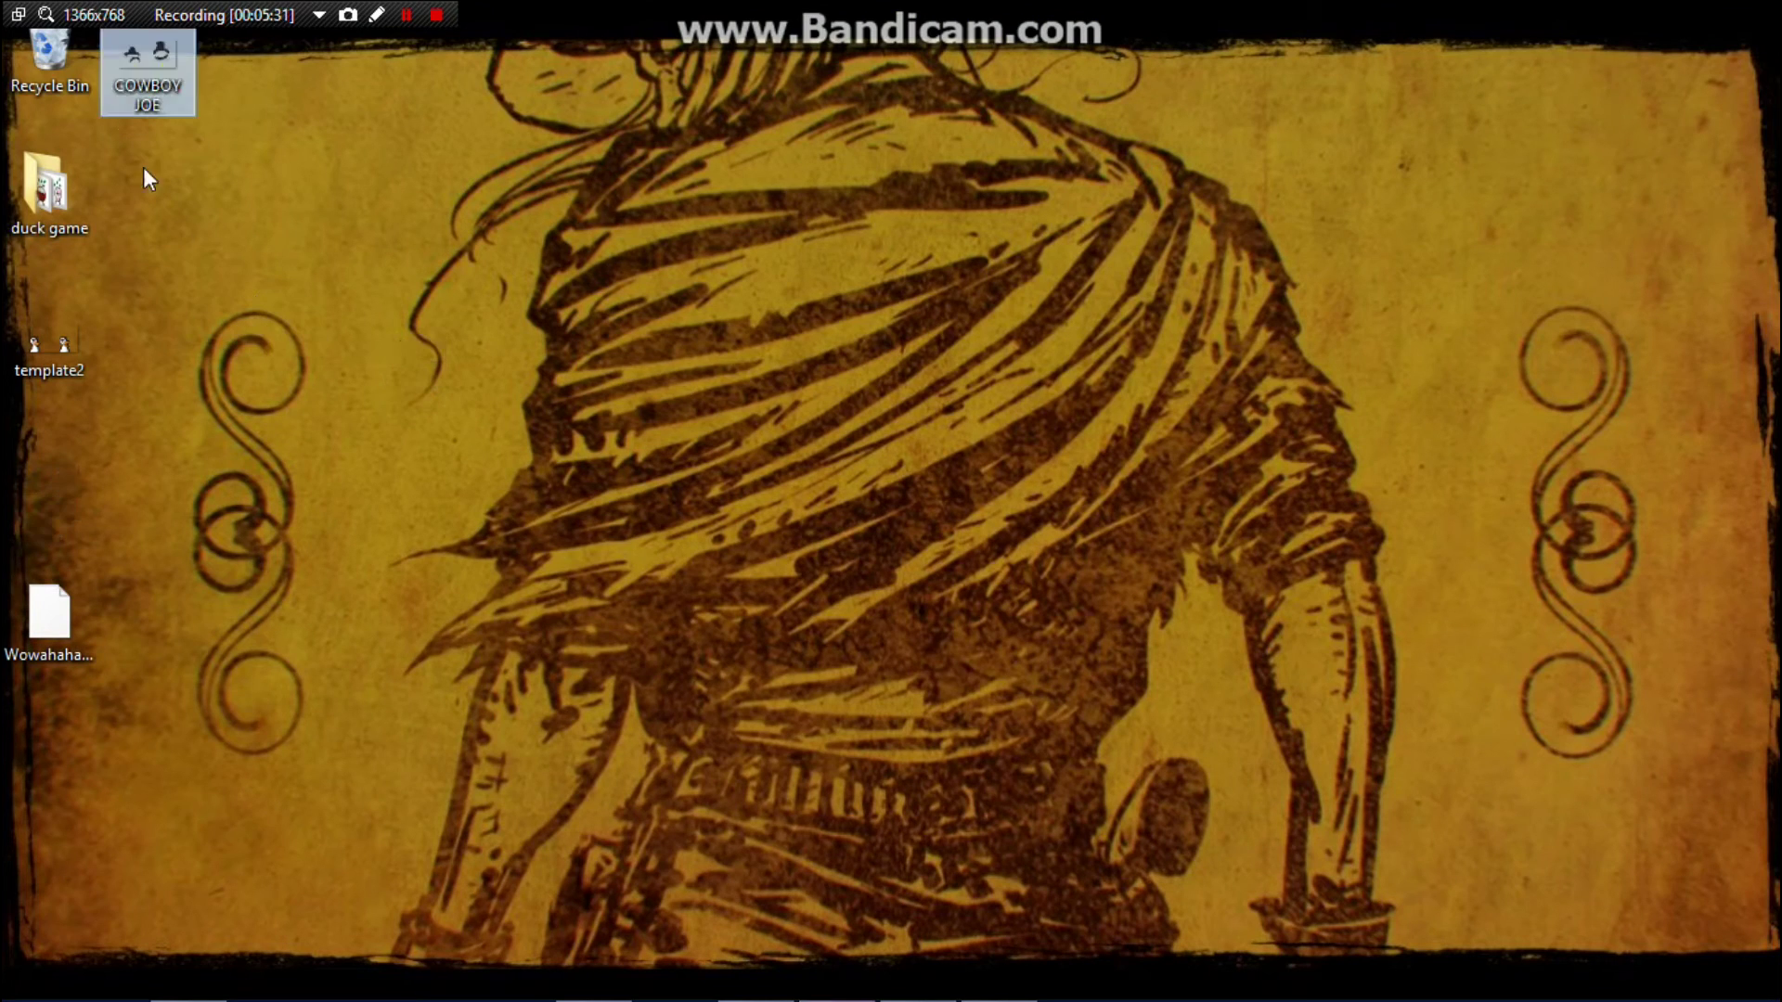
drag(26, 608, 613, 608)
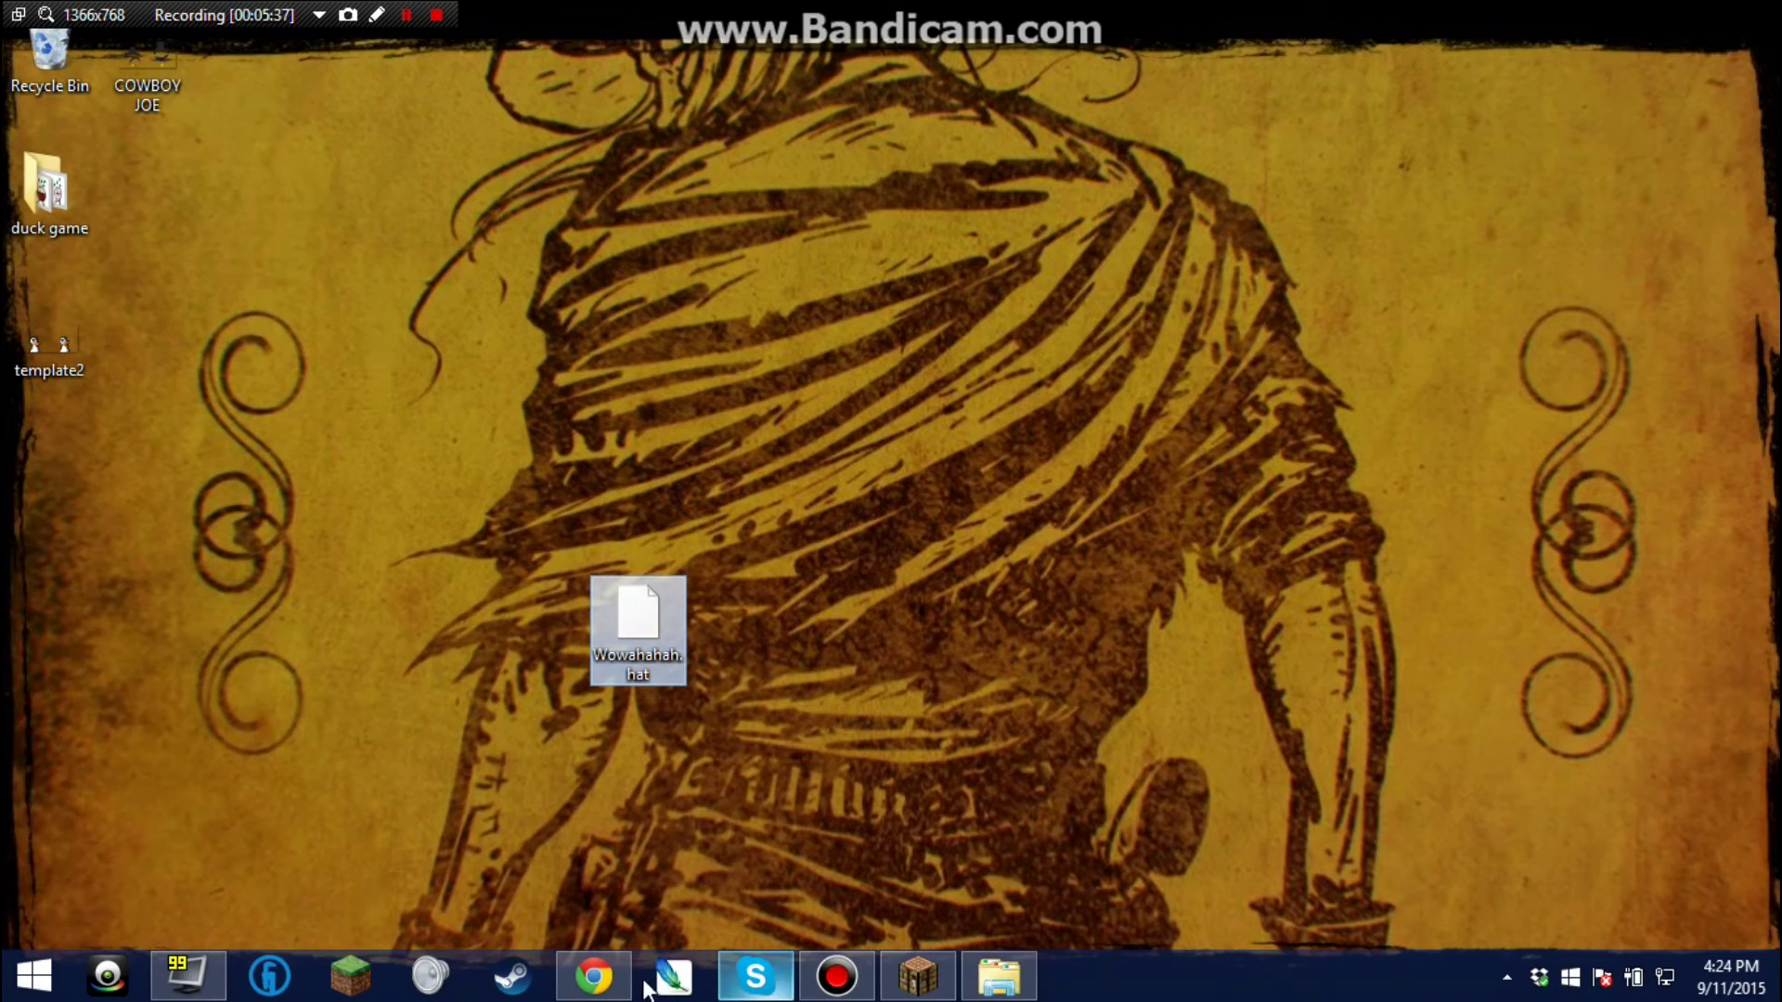
- Browse to C:\Program Files (x86)\Steam\SteamApps\common\Duck Game in File Explorer
click(999, 985)
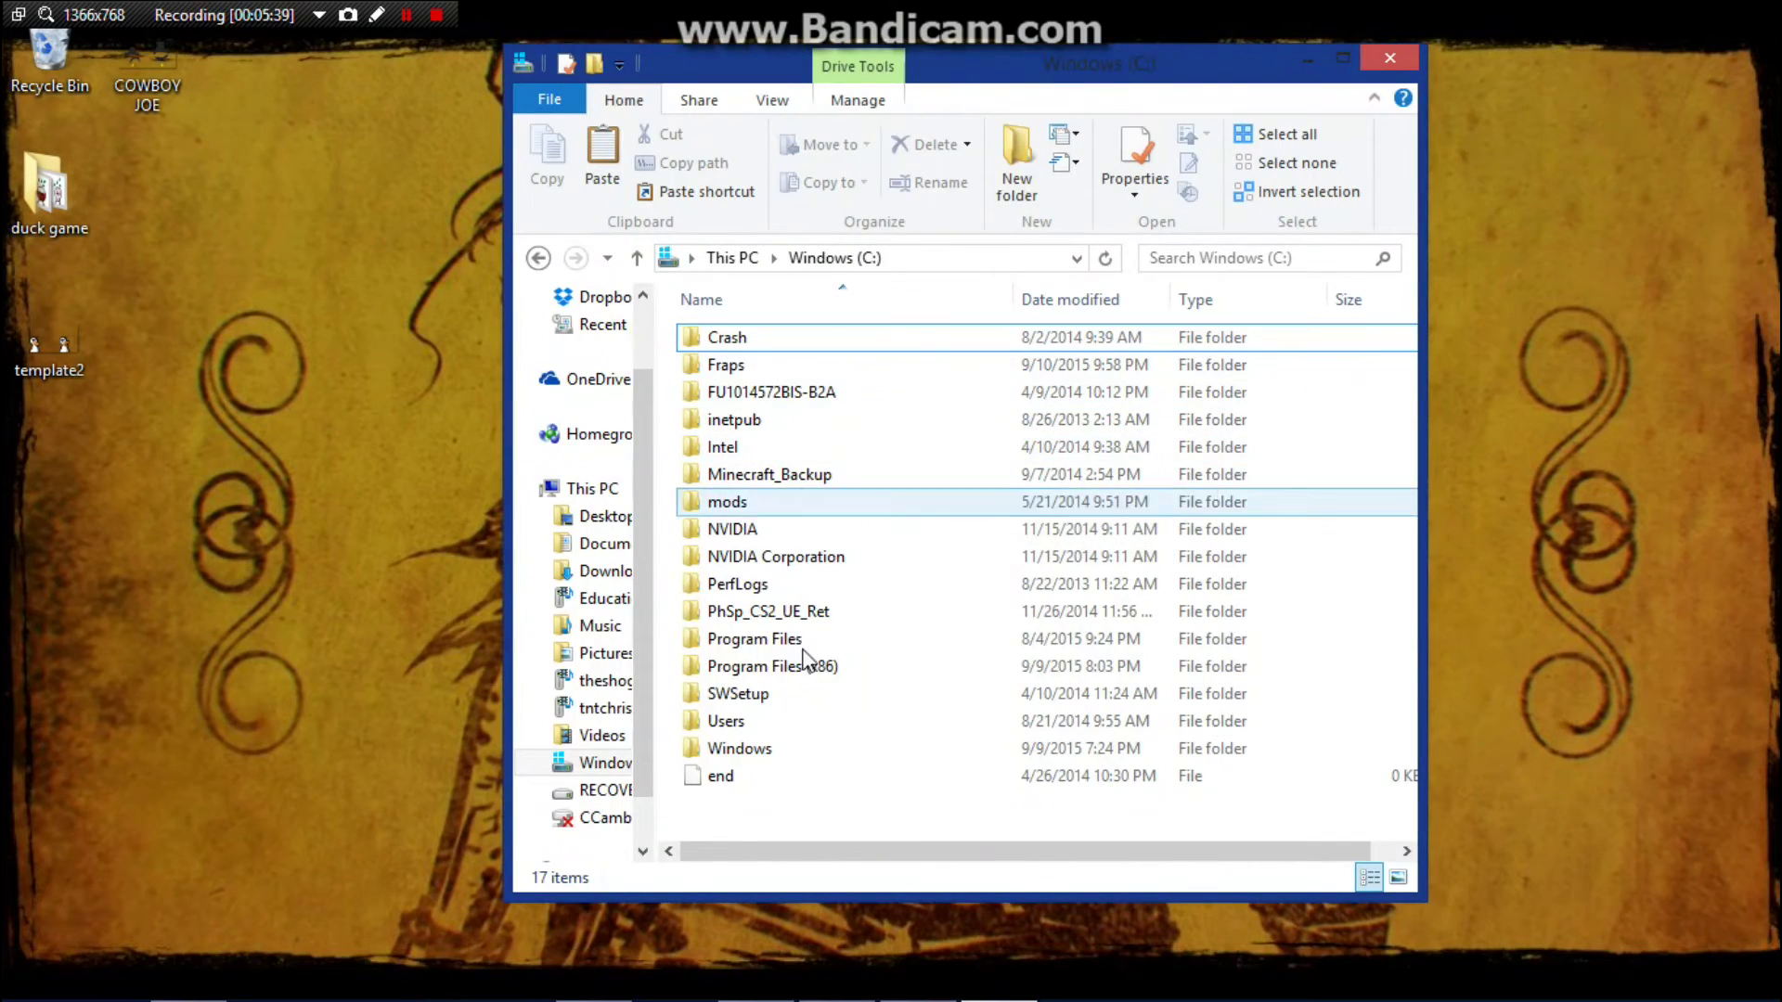
double_click(778, 667)
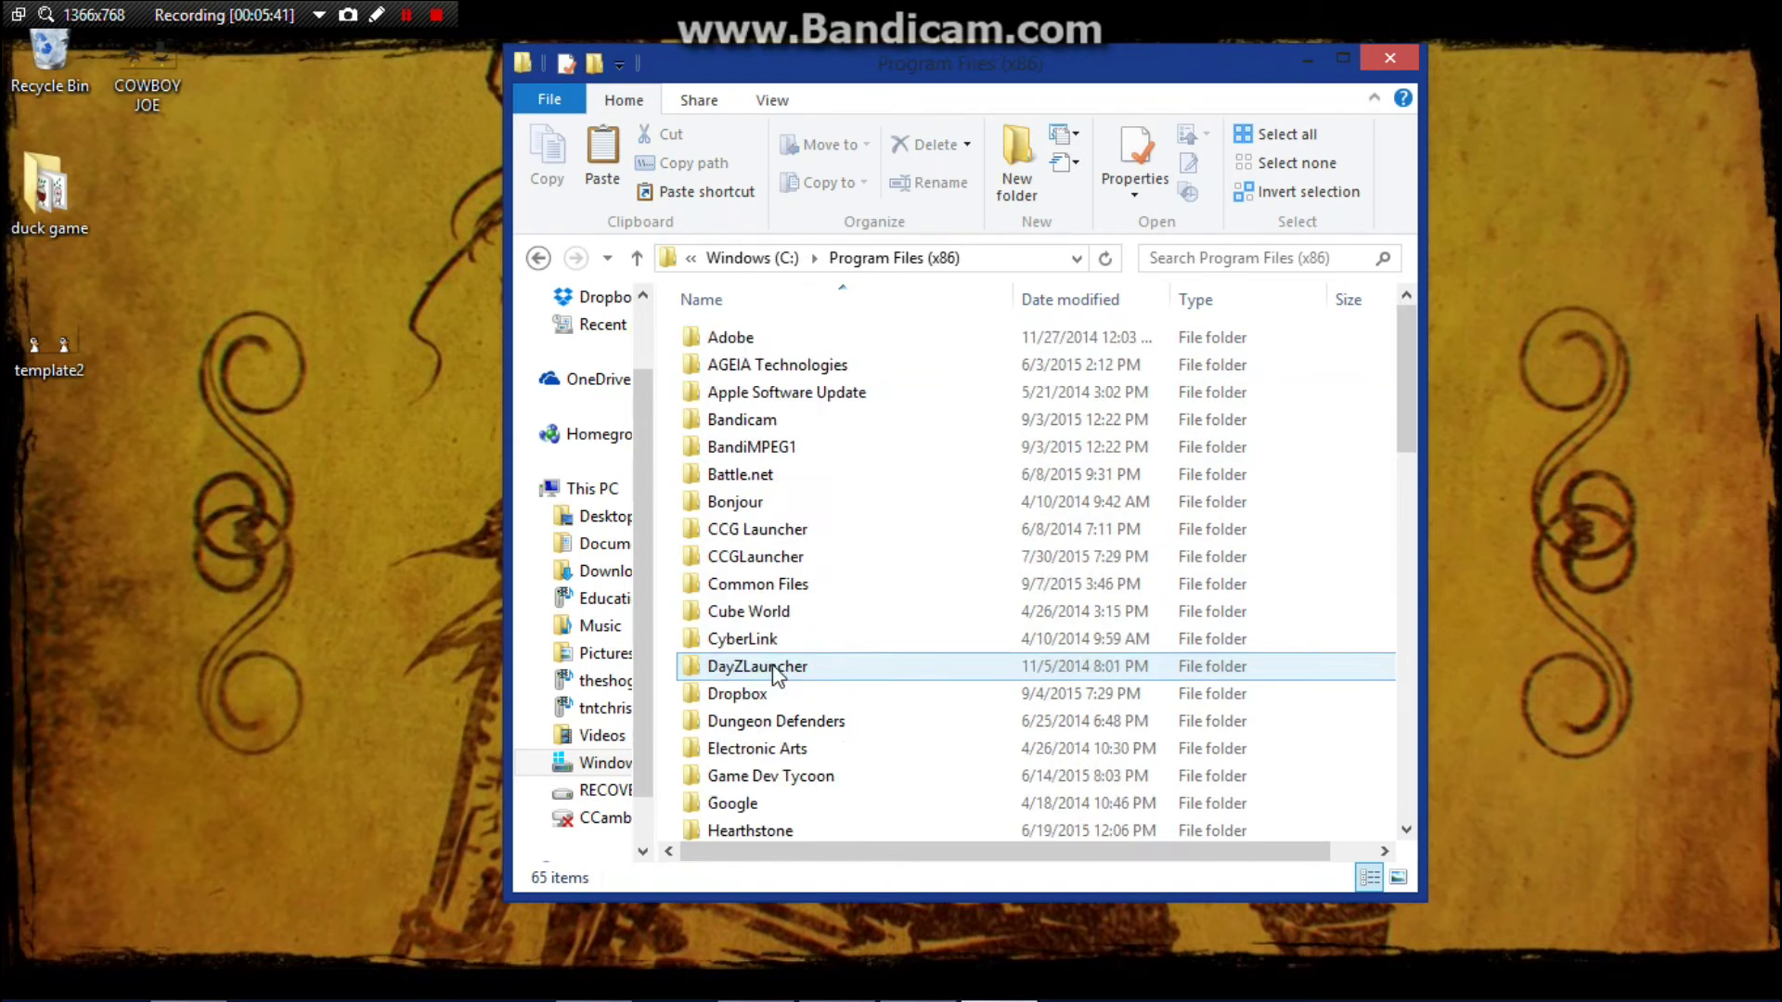
scroll(785, 668, down, 15)
key(s)
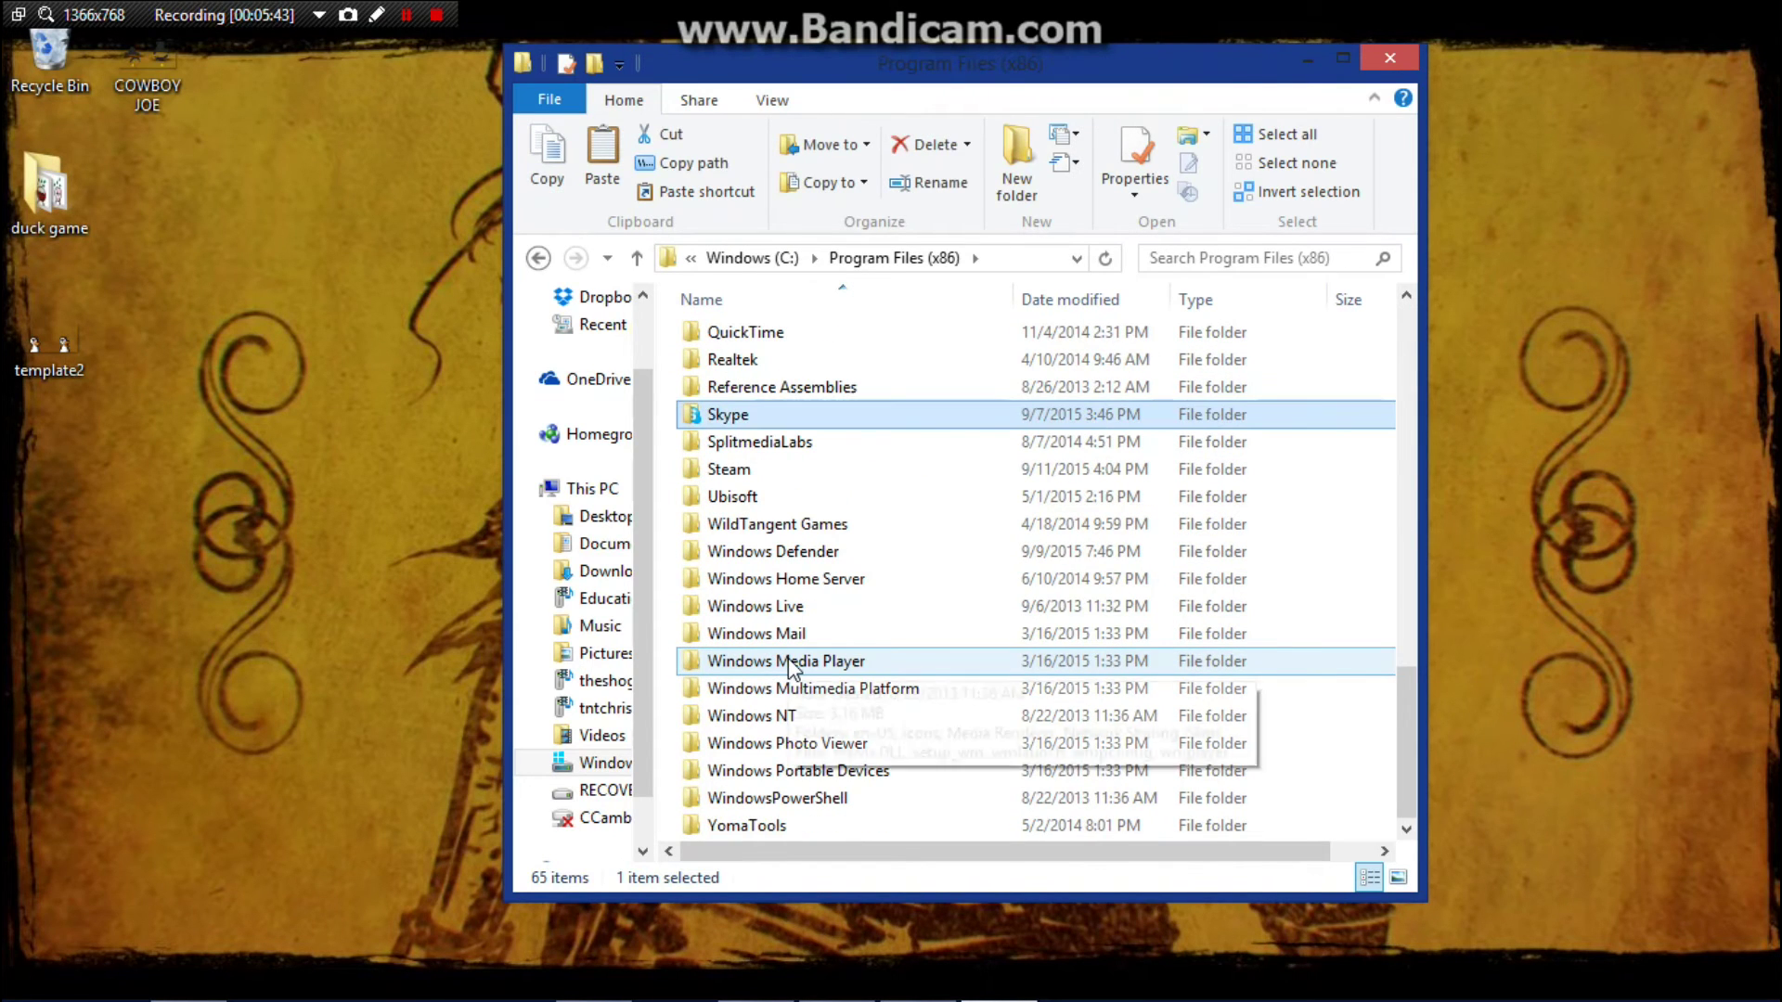
double_click(761, 470)
scroll(935, 422, down, 5)
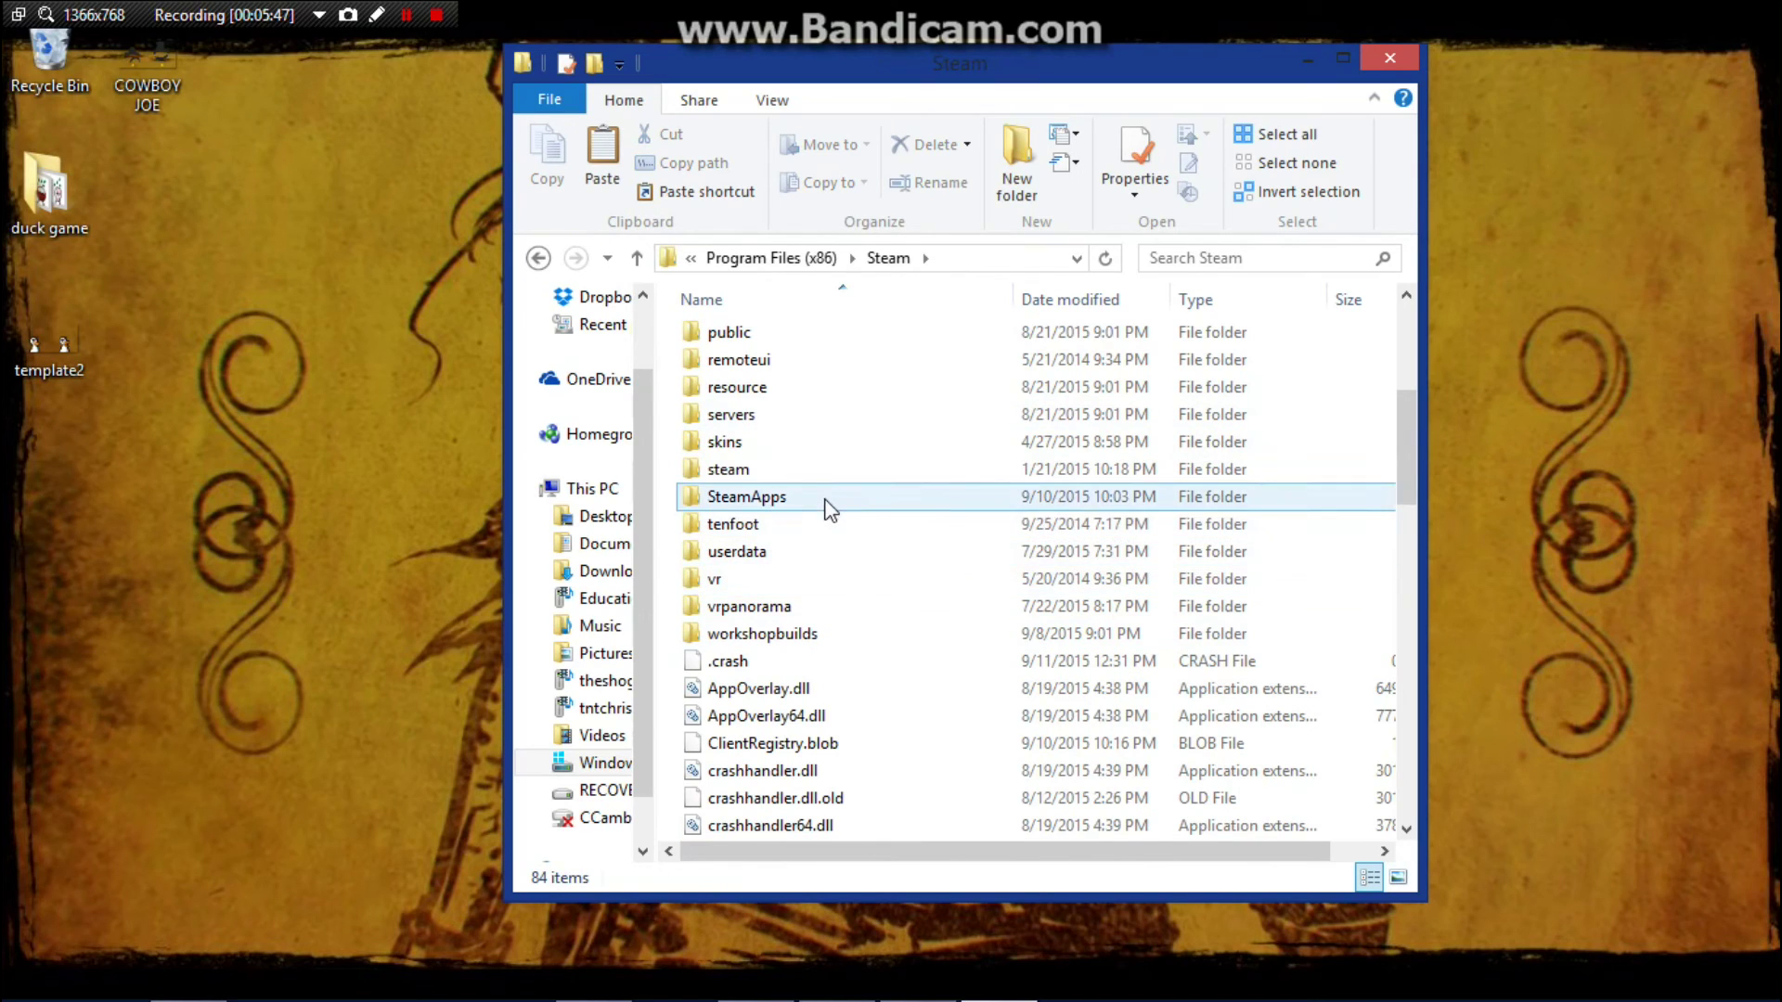
double_click(823, 498)
double_click(826, 340)
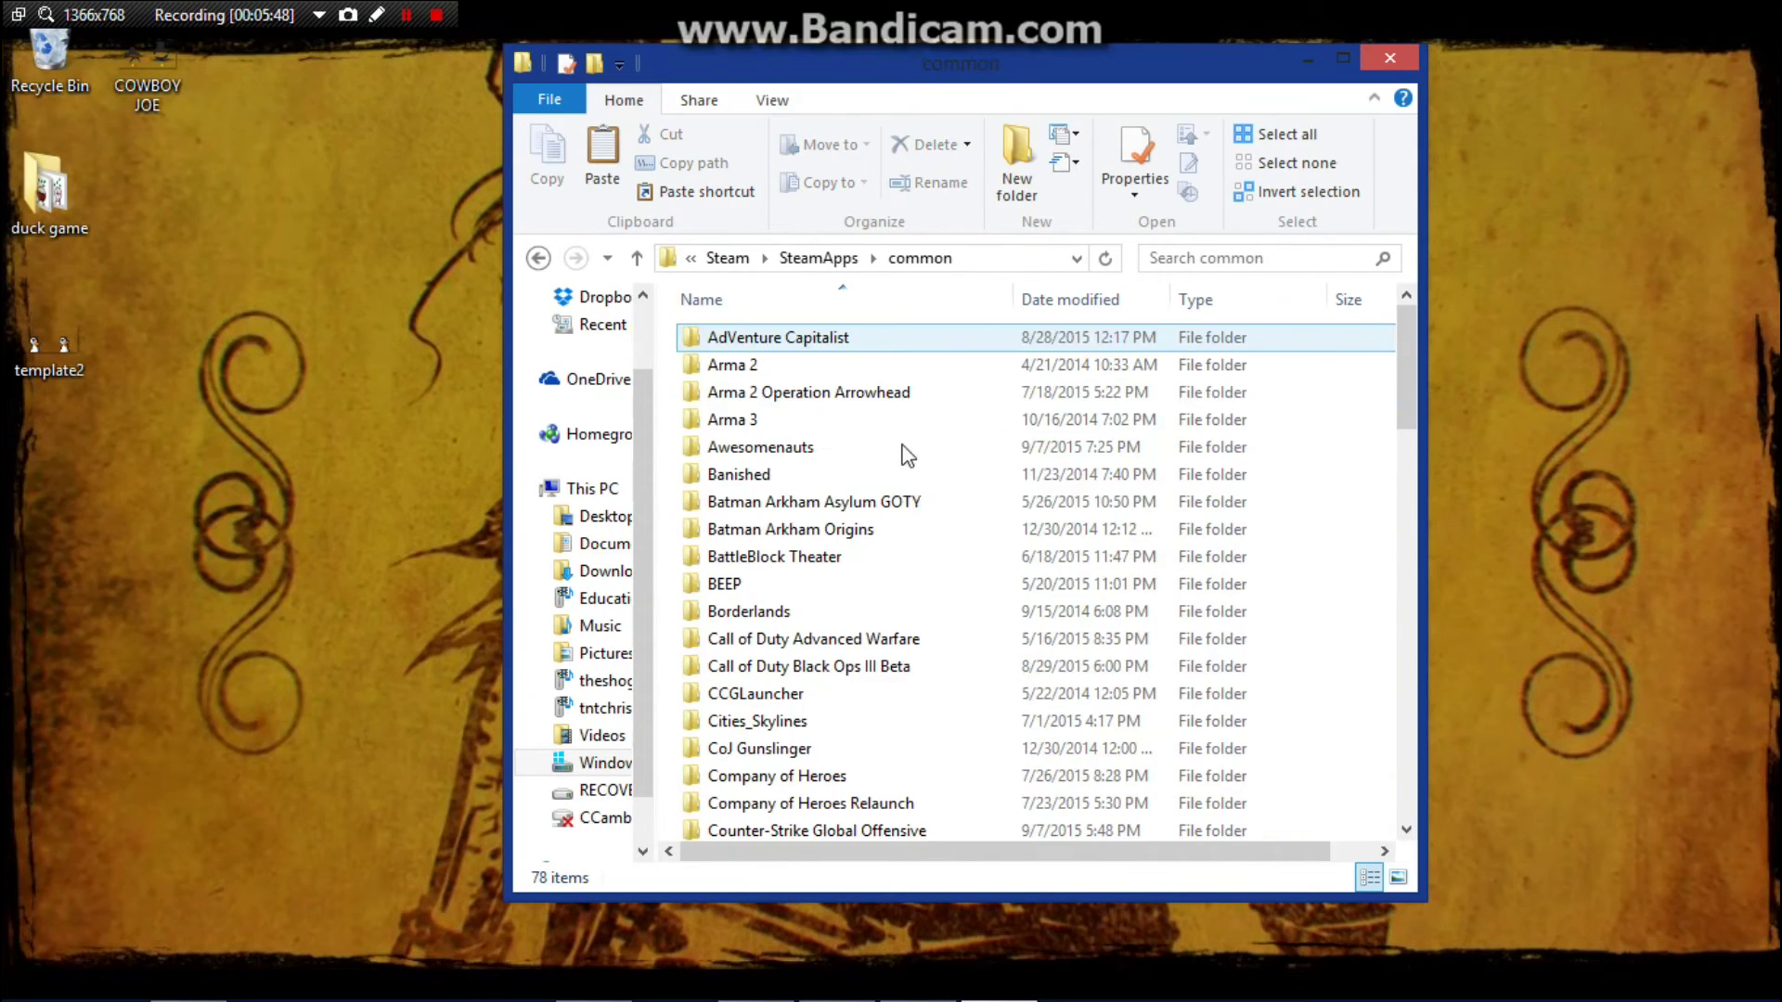
scroll(795, 449, down, 9)
scroll(821, 436, up, 1)
double_click(823, 436)
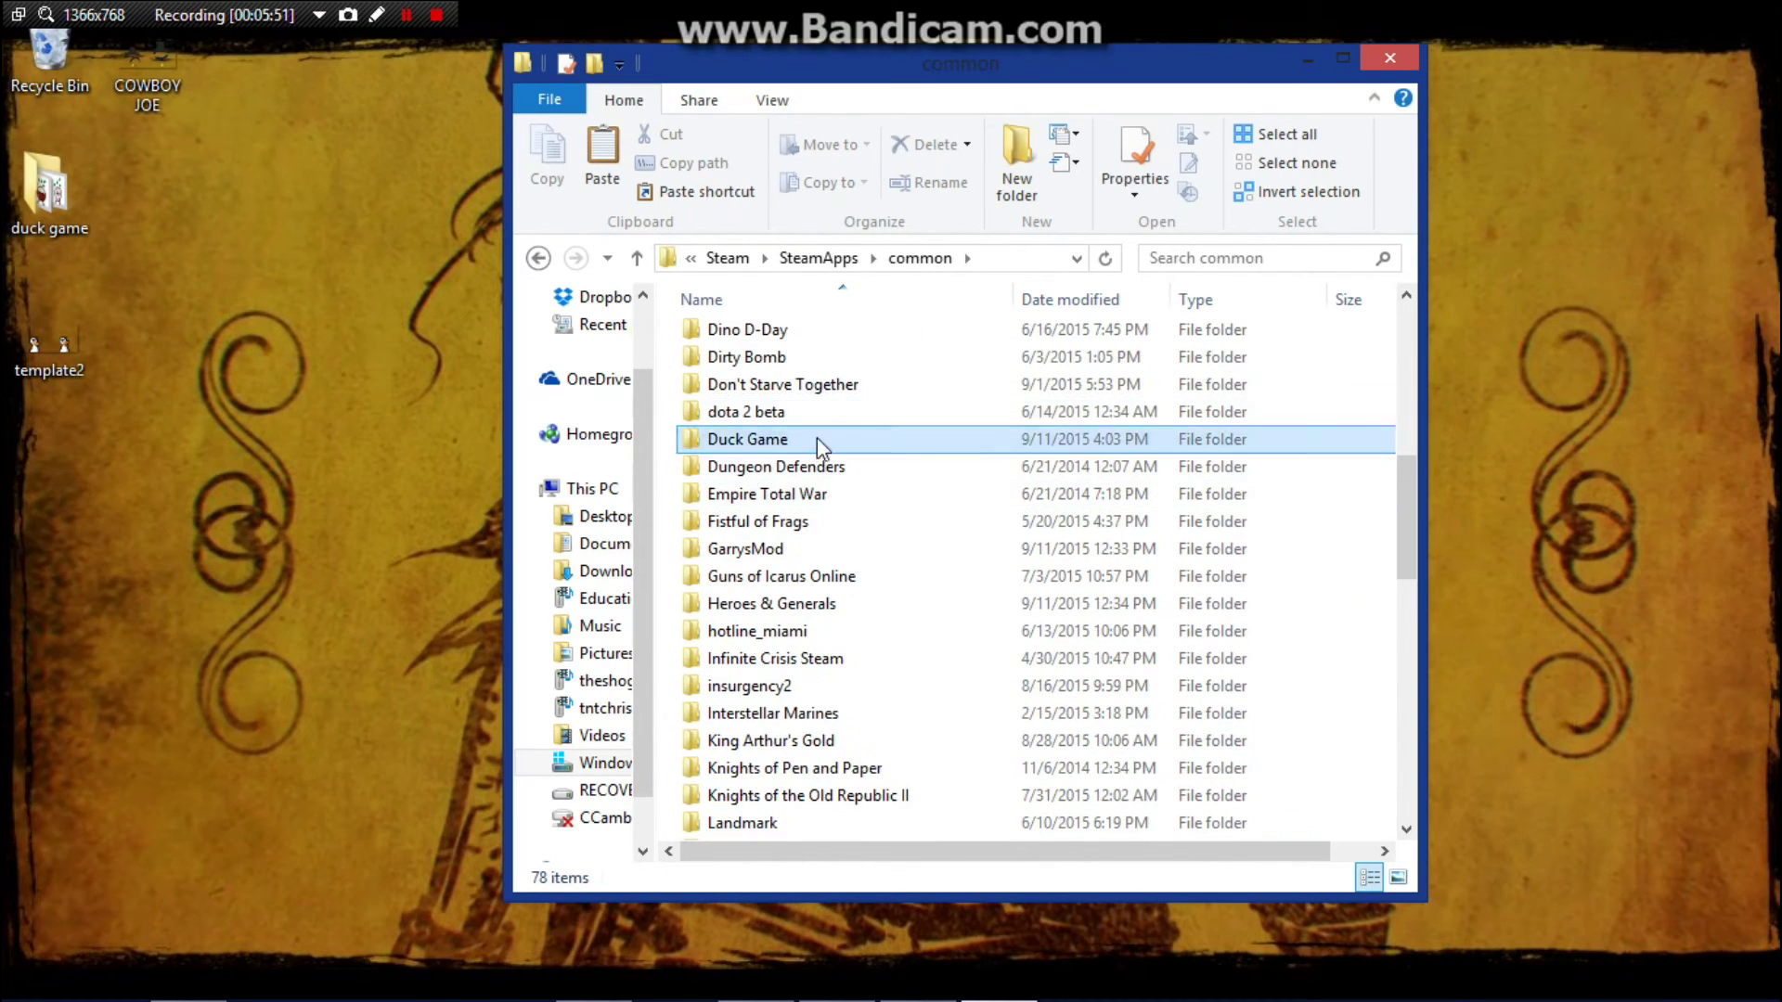
- Drag Wowahahah.hat from the desktop into the Duck Game folder, then close the window
drag(933, 73, 1196, 76)
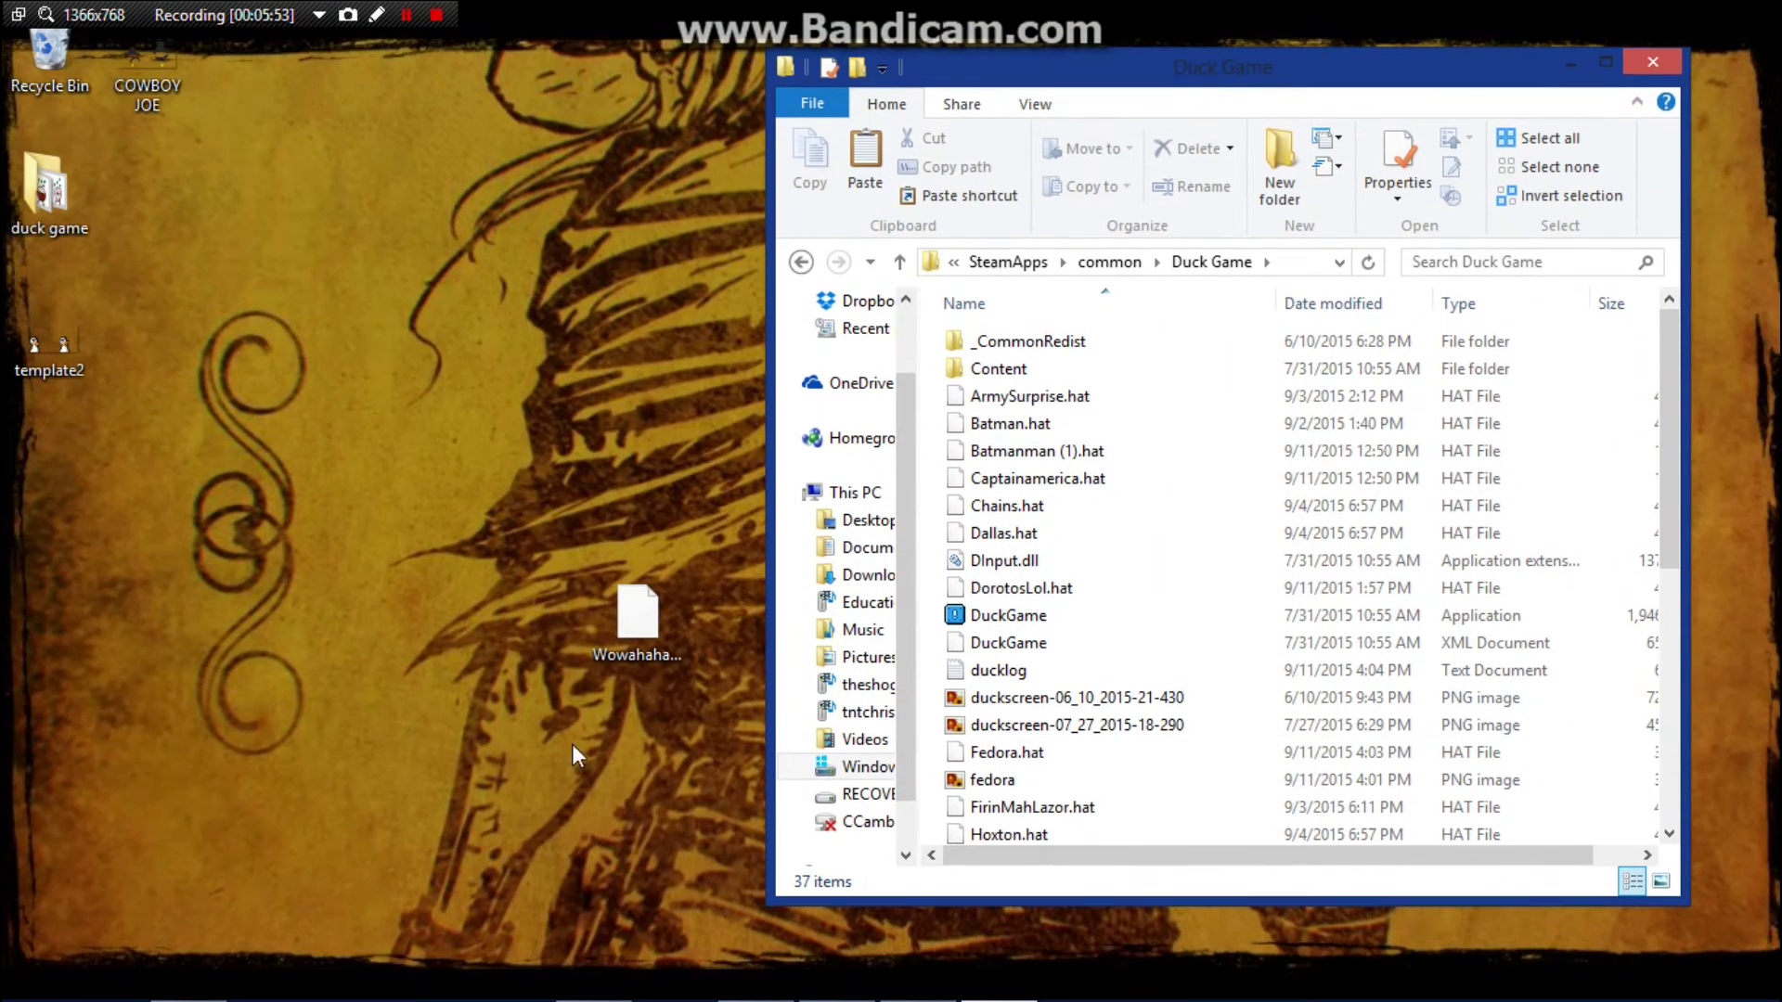
drag(657, 575, 607, 732)
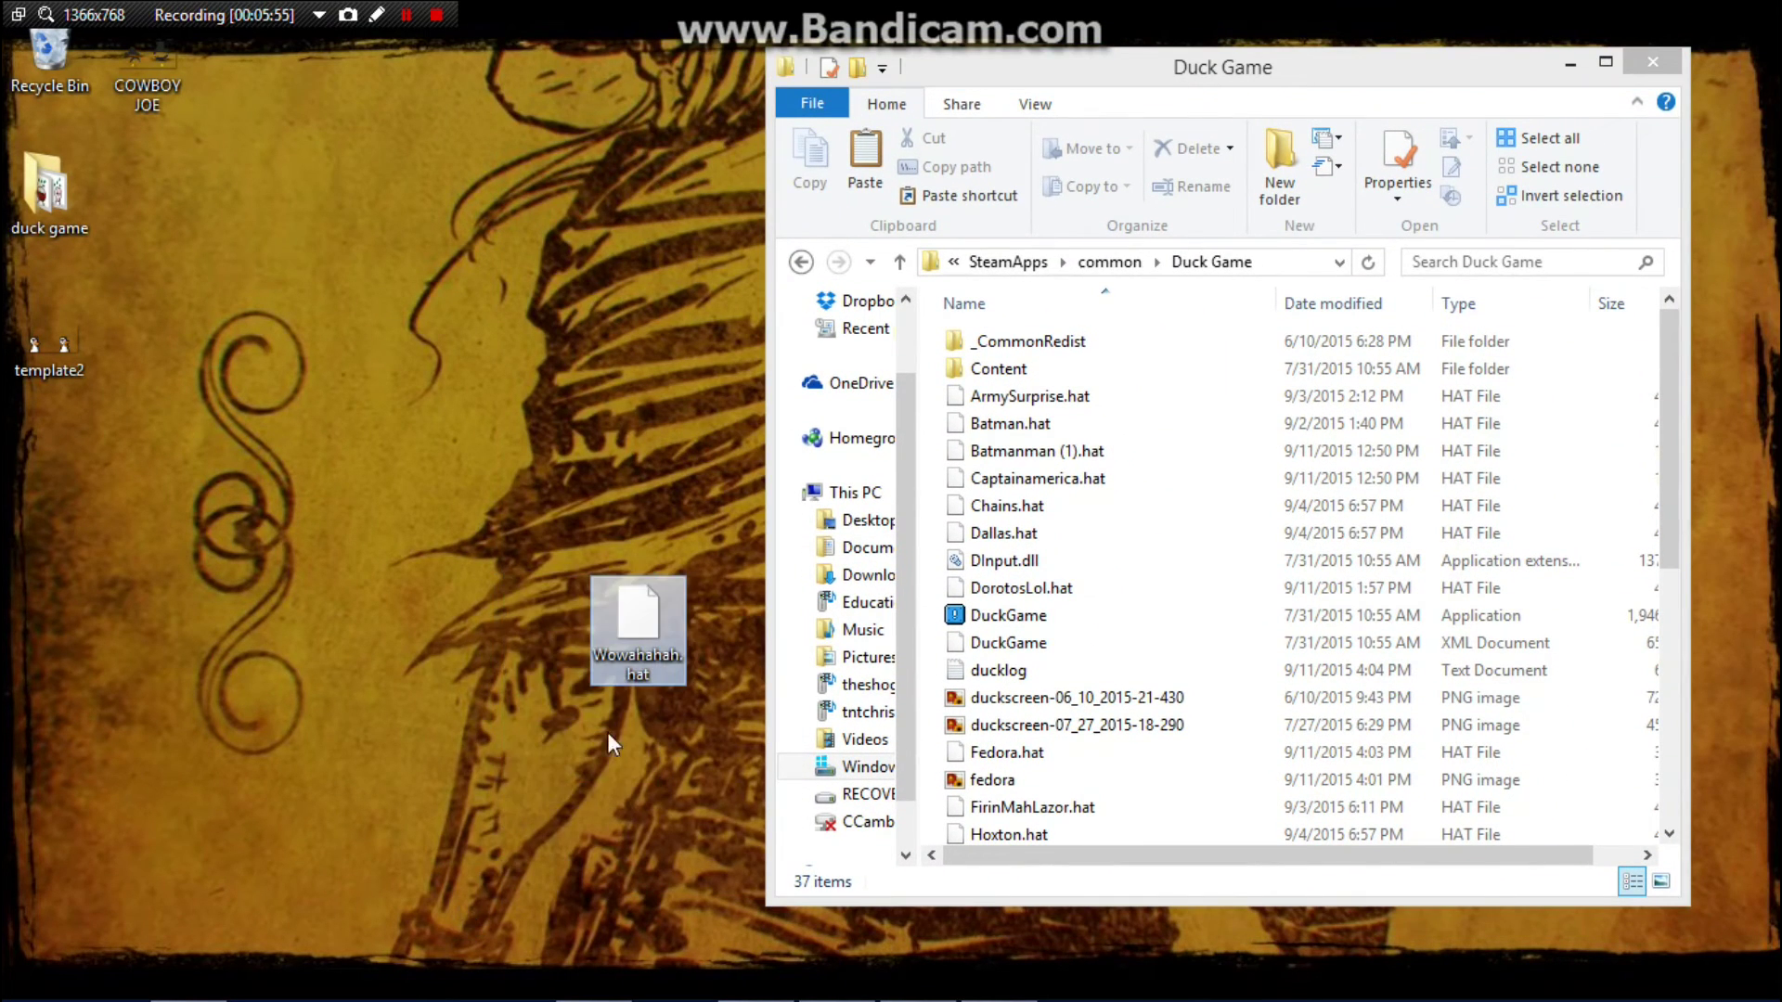
drag(638, 627, 1067, 594)
scroll(1207, 744, up, 4)
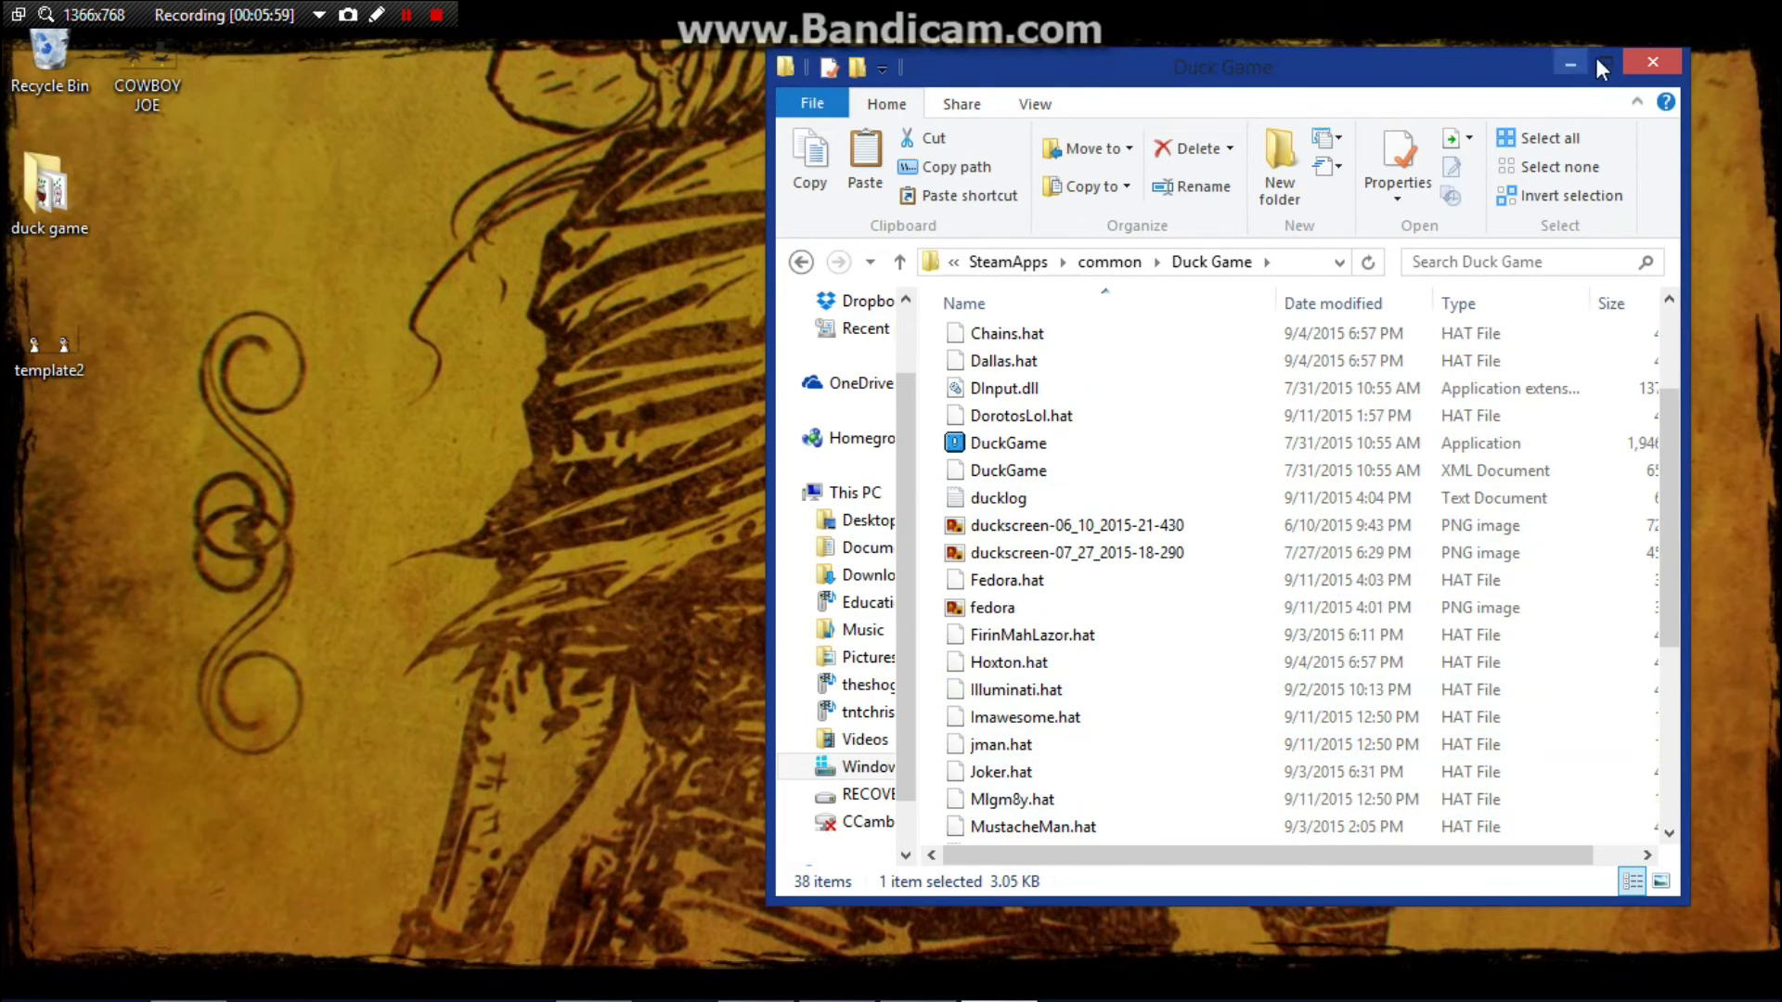
click(1652, 61)
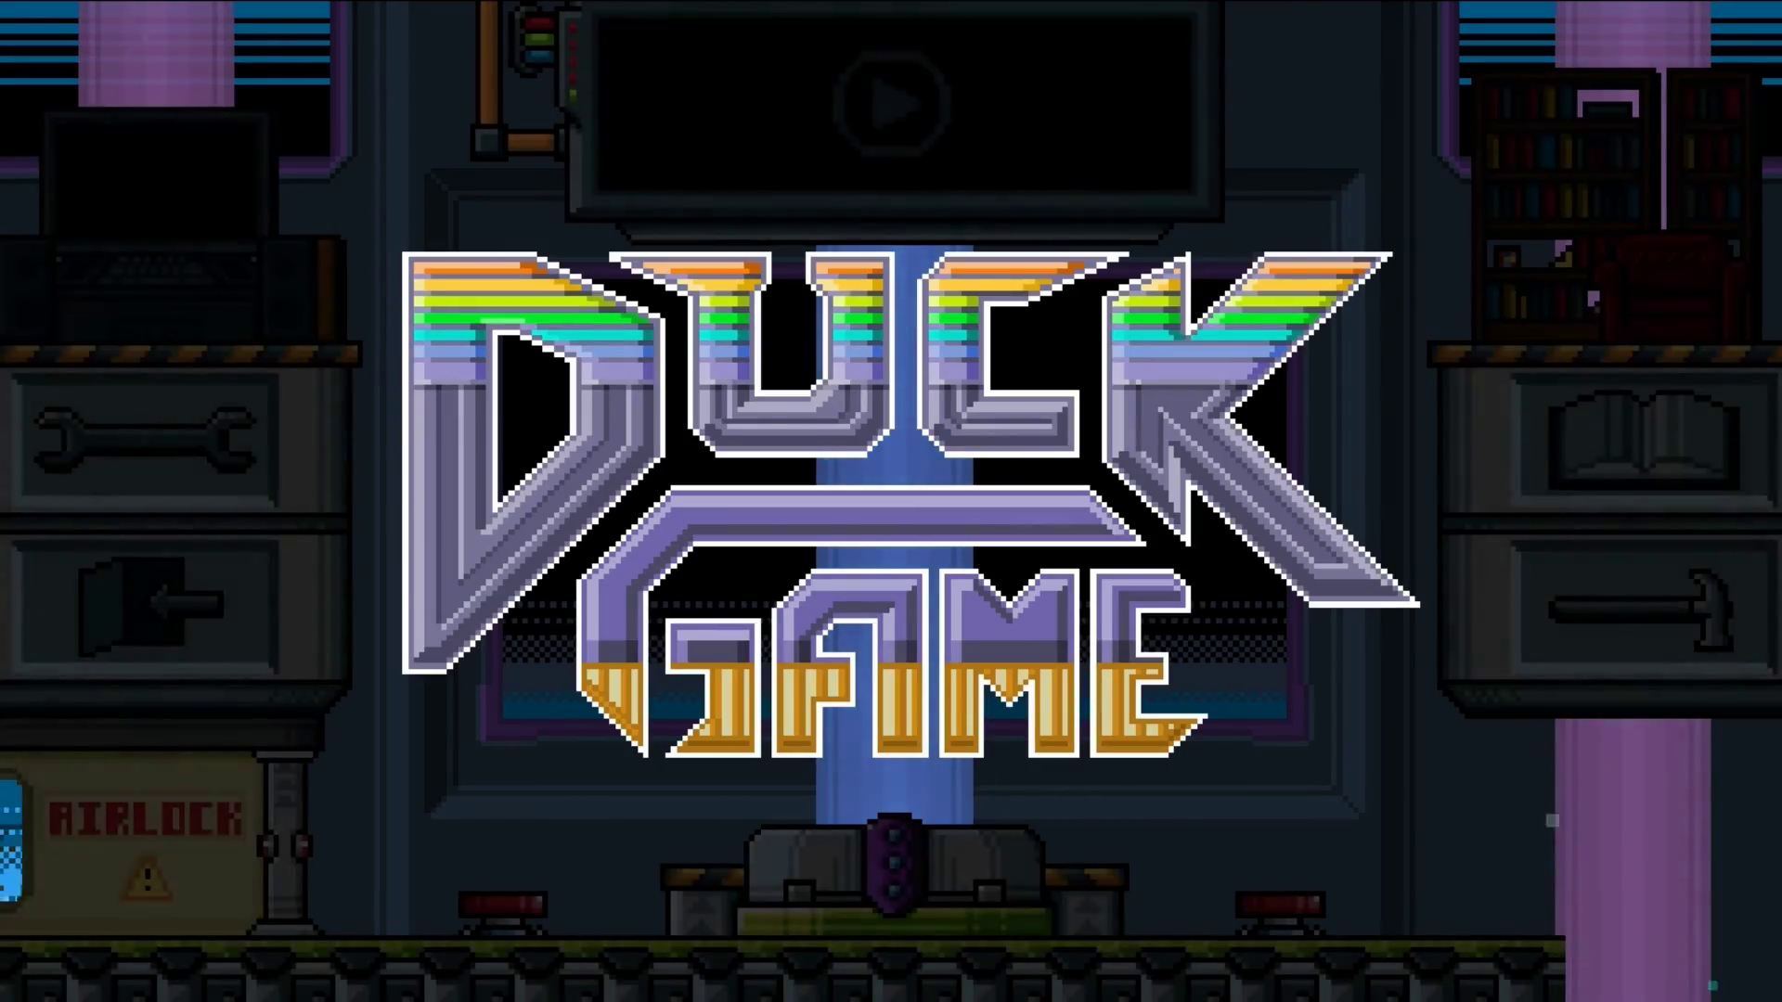
- Join as player one and equip the Wowahahah hat through duck customisation
key(Return)
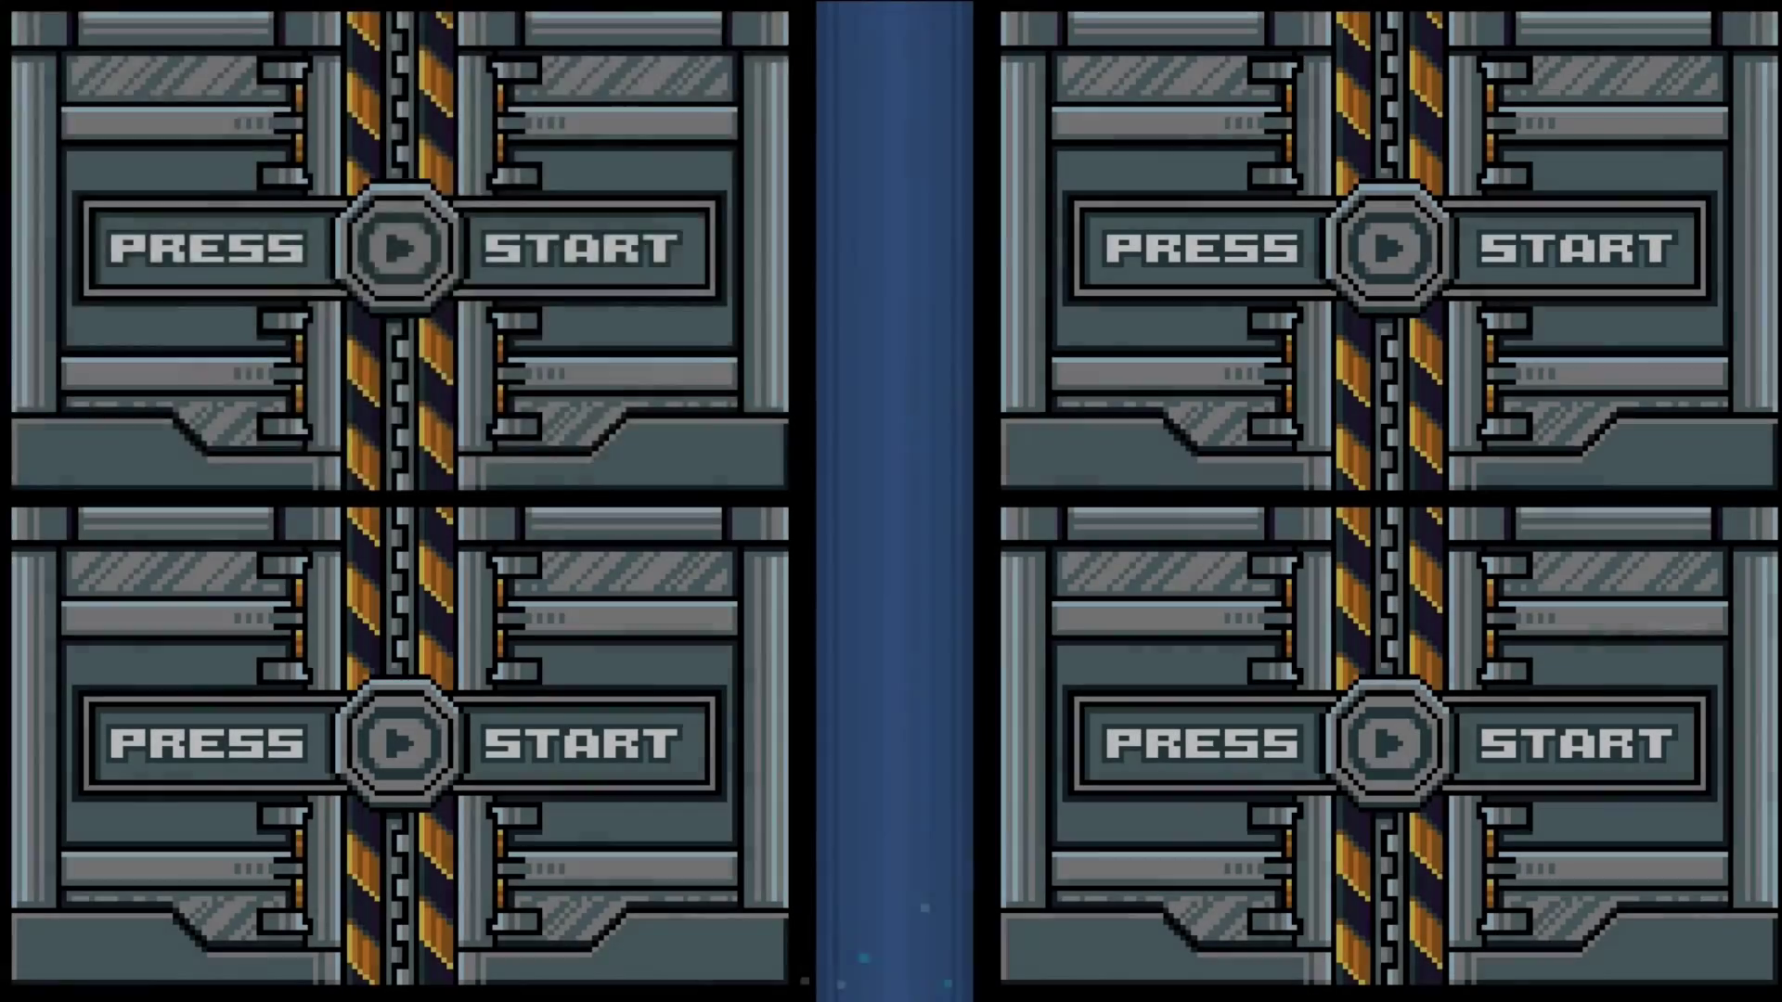
key(Return)
key(Return)
key(Return)
key(Left)
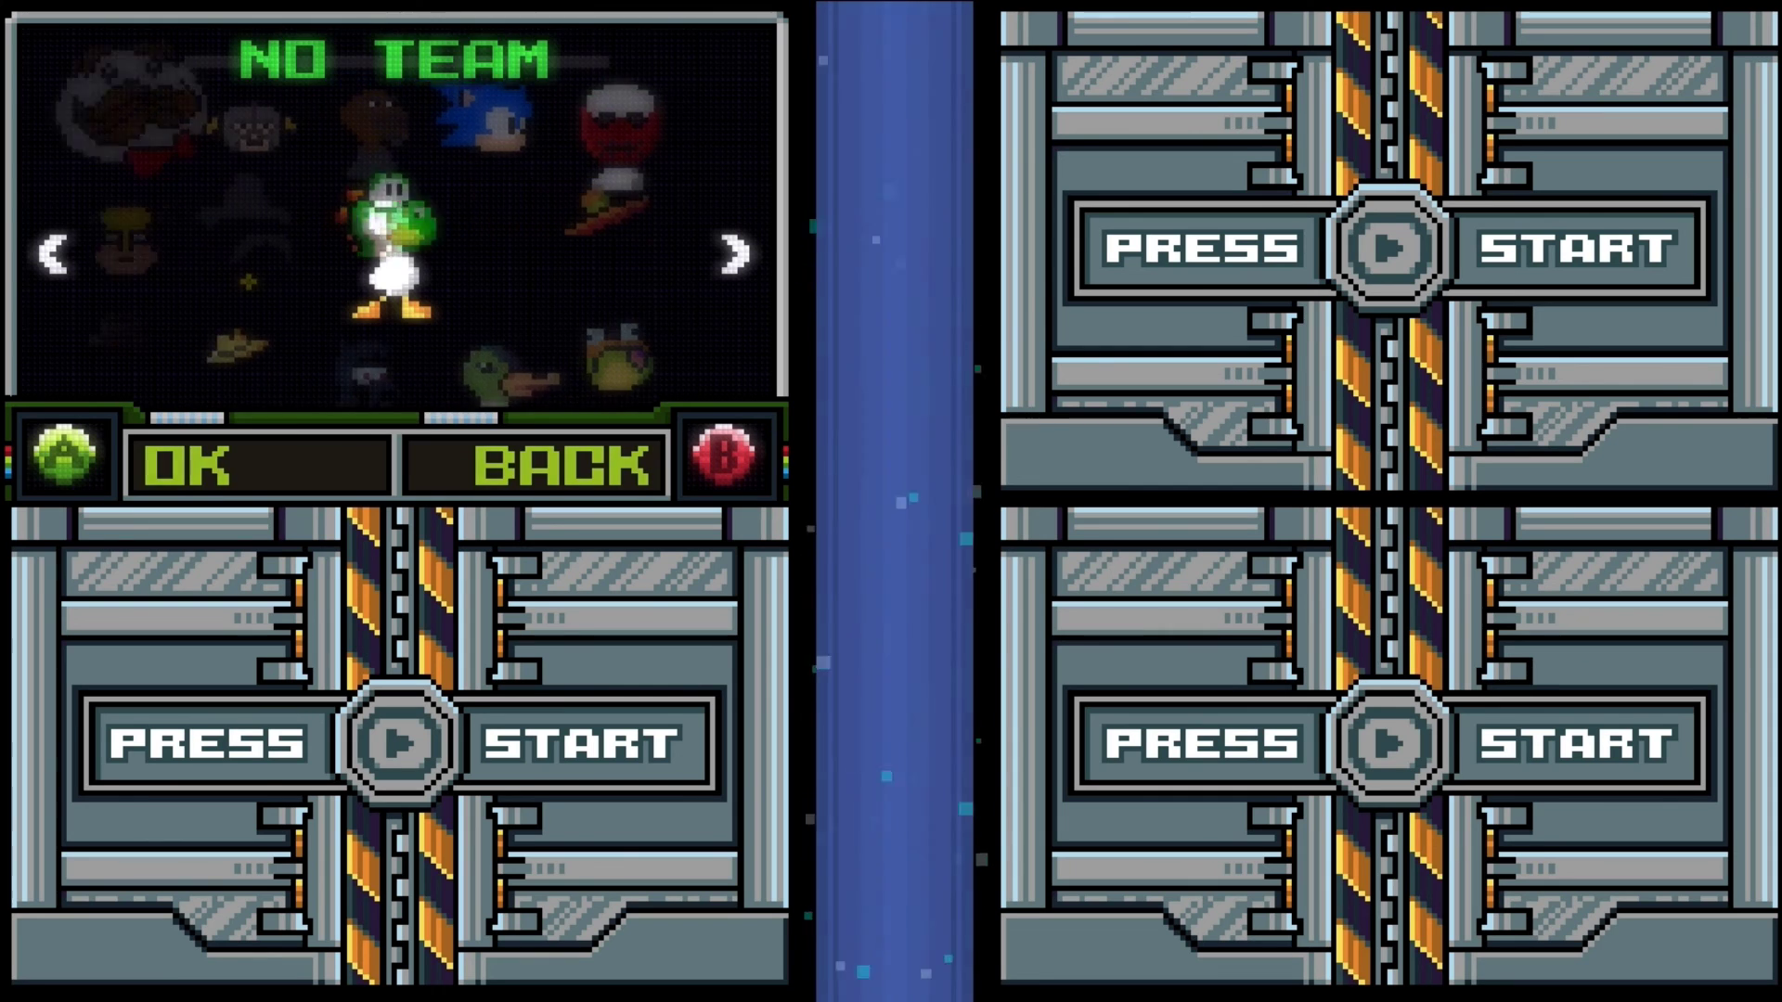
key(Up)
key(Down)
key(Return)
key(Escape)
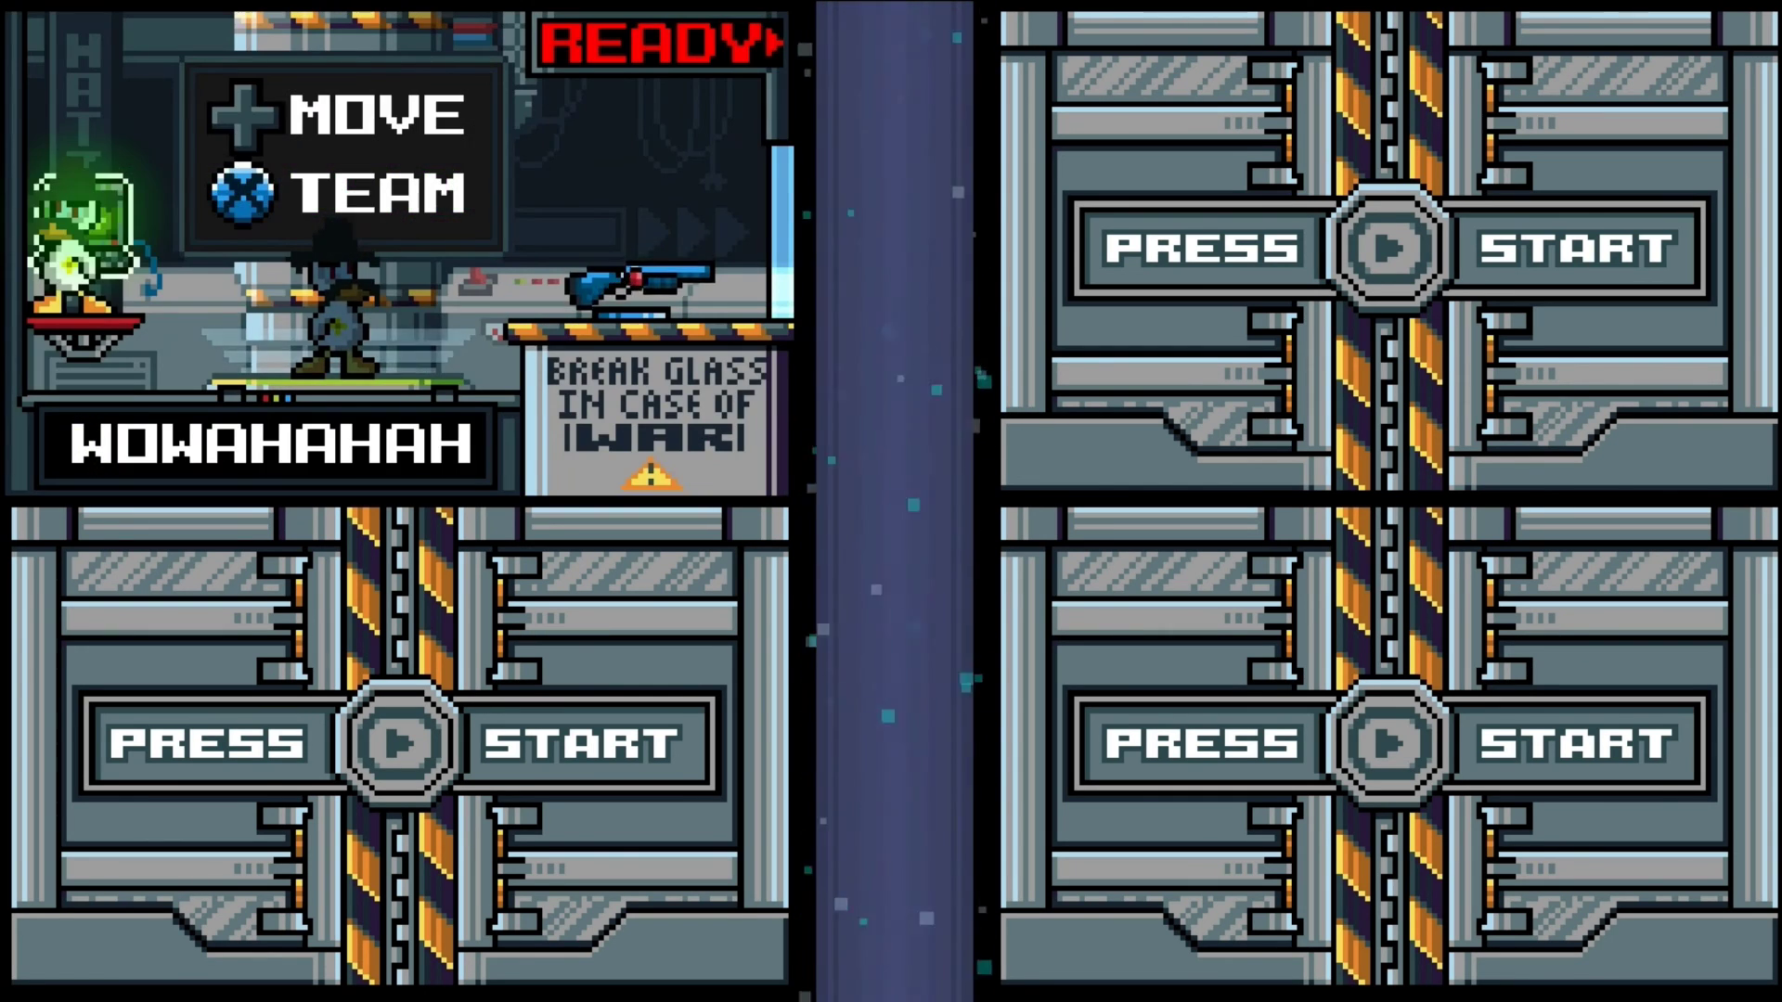
key(Right)
key(Return)
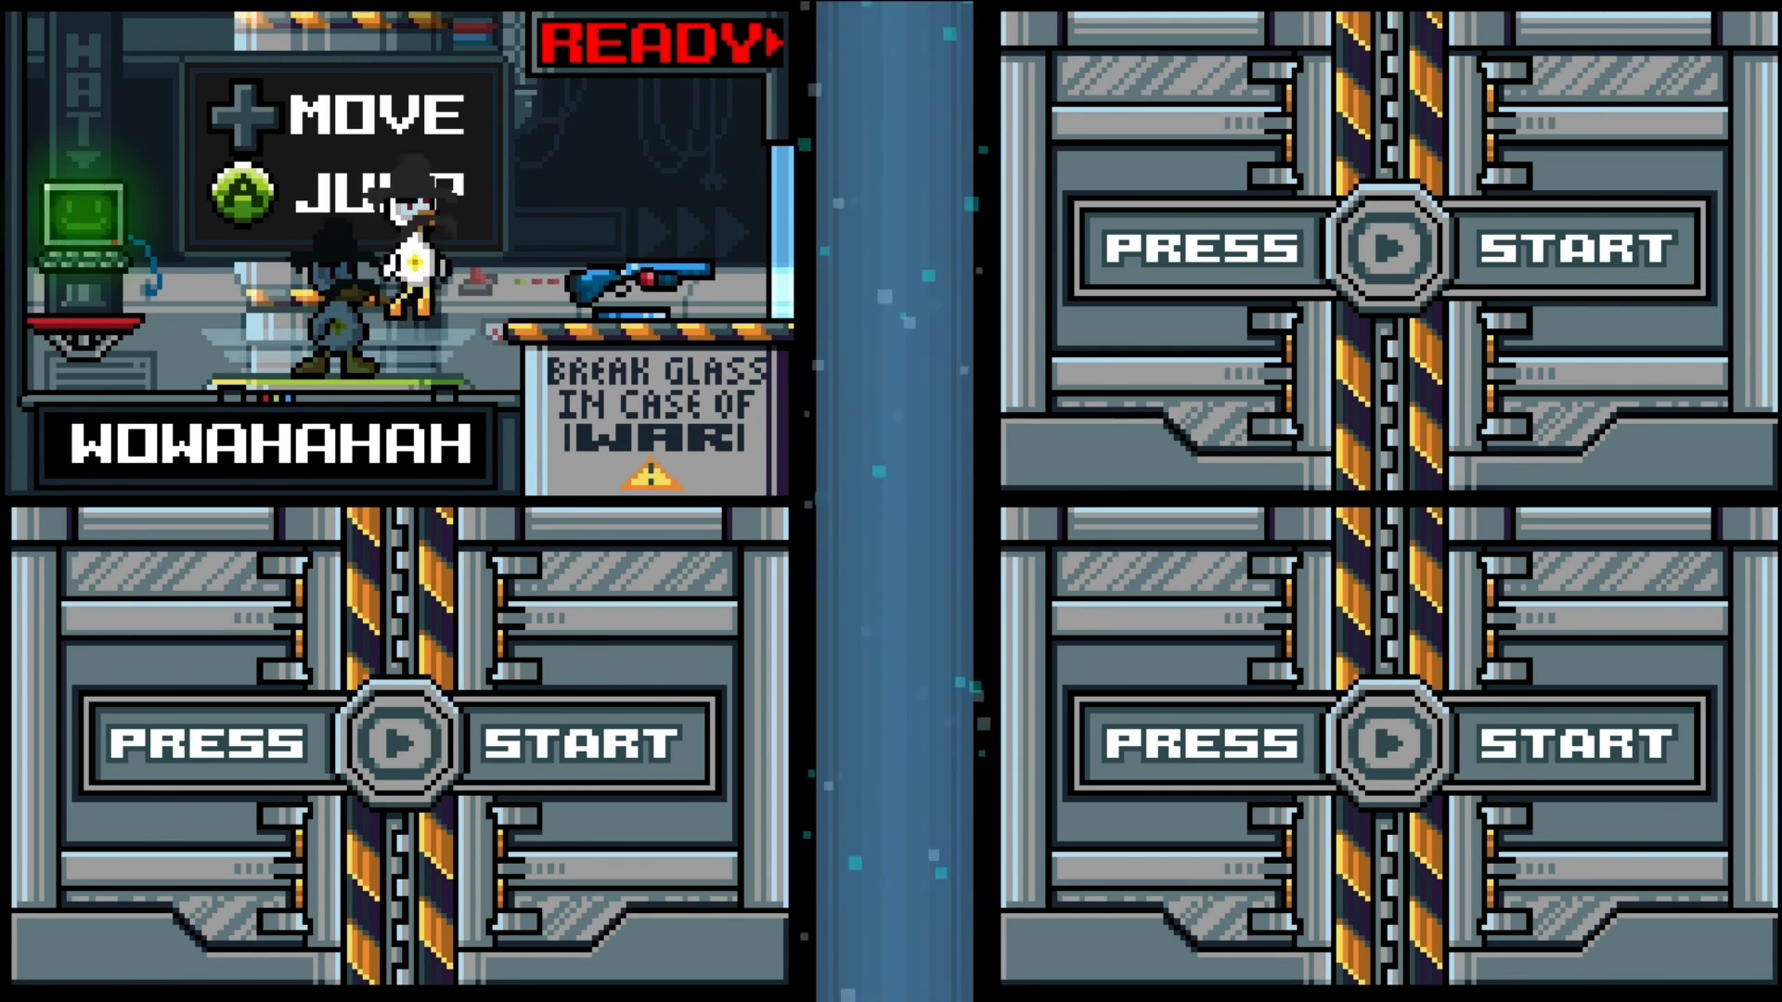
- Toss the pedestal blaster back and walk the hatted duck into the centre column for arcade options
key(Right)
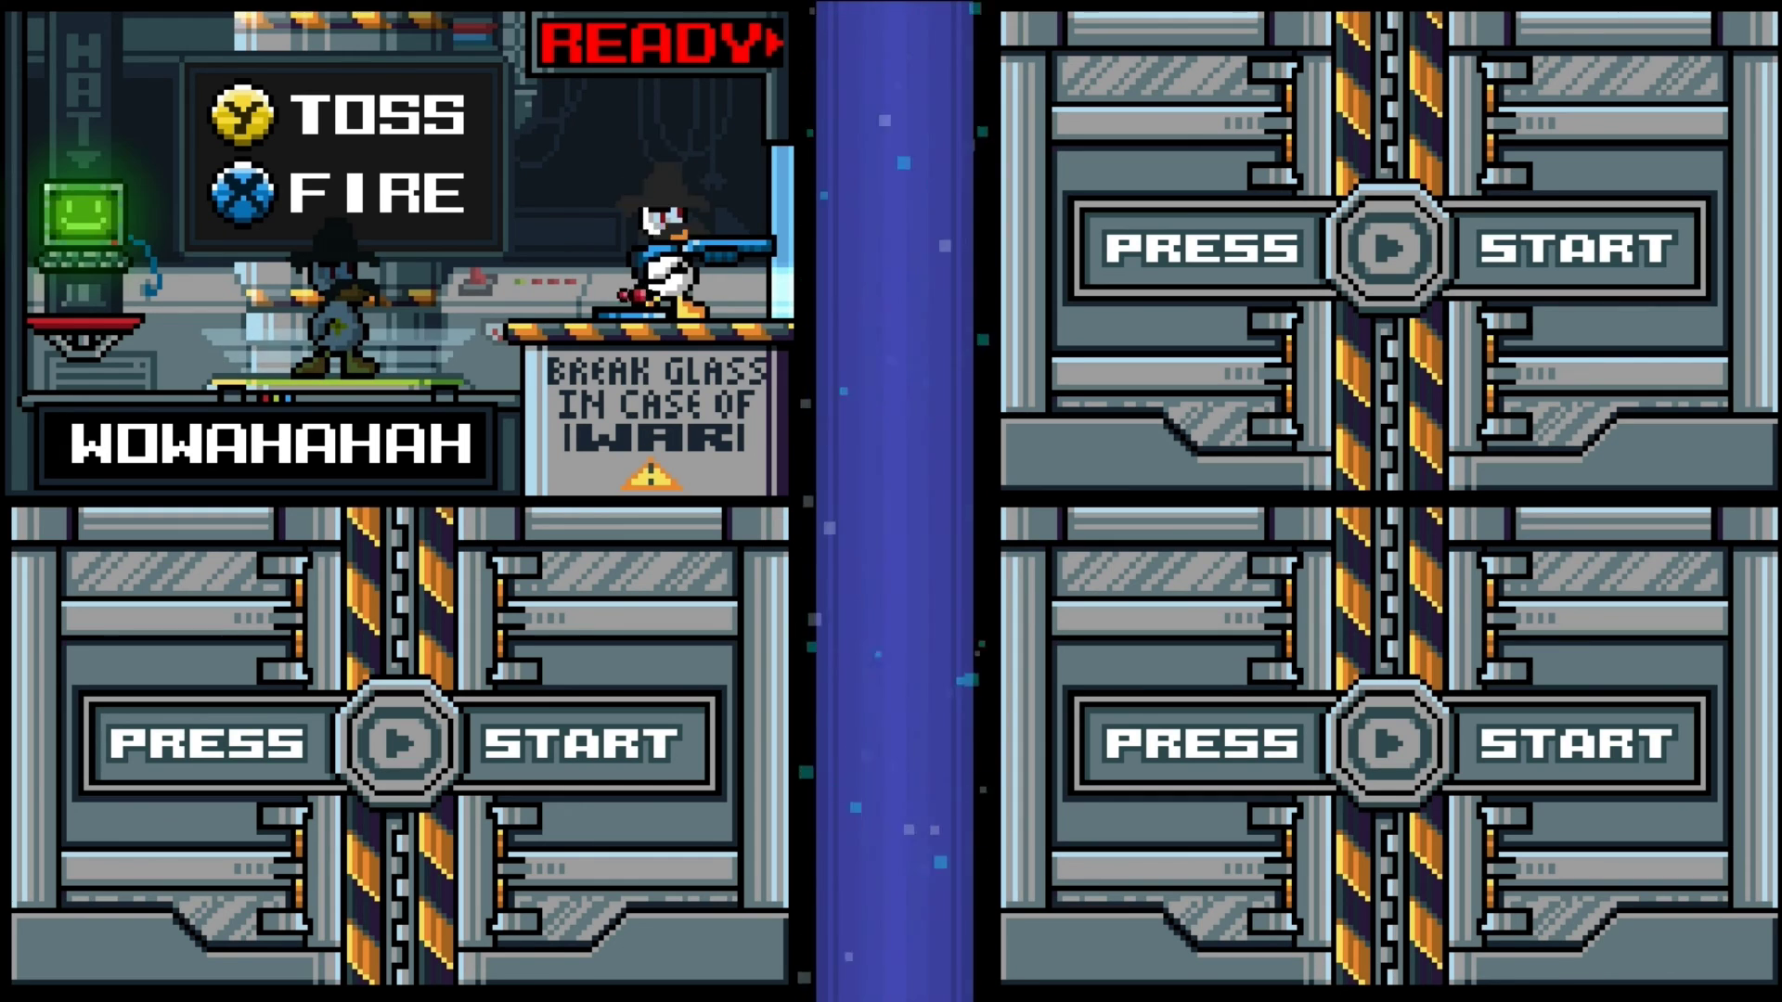
key(Left)
key(y)
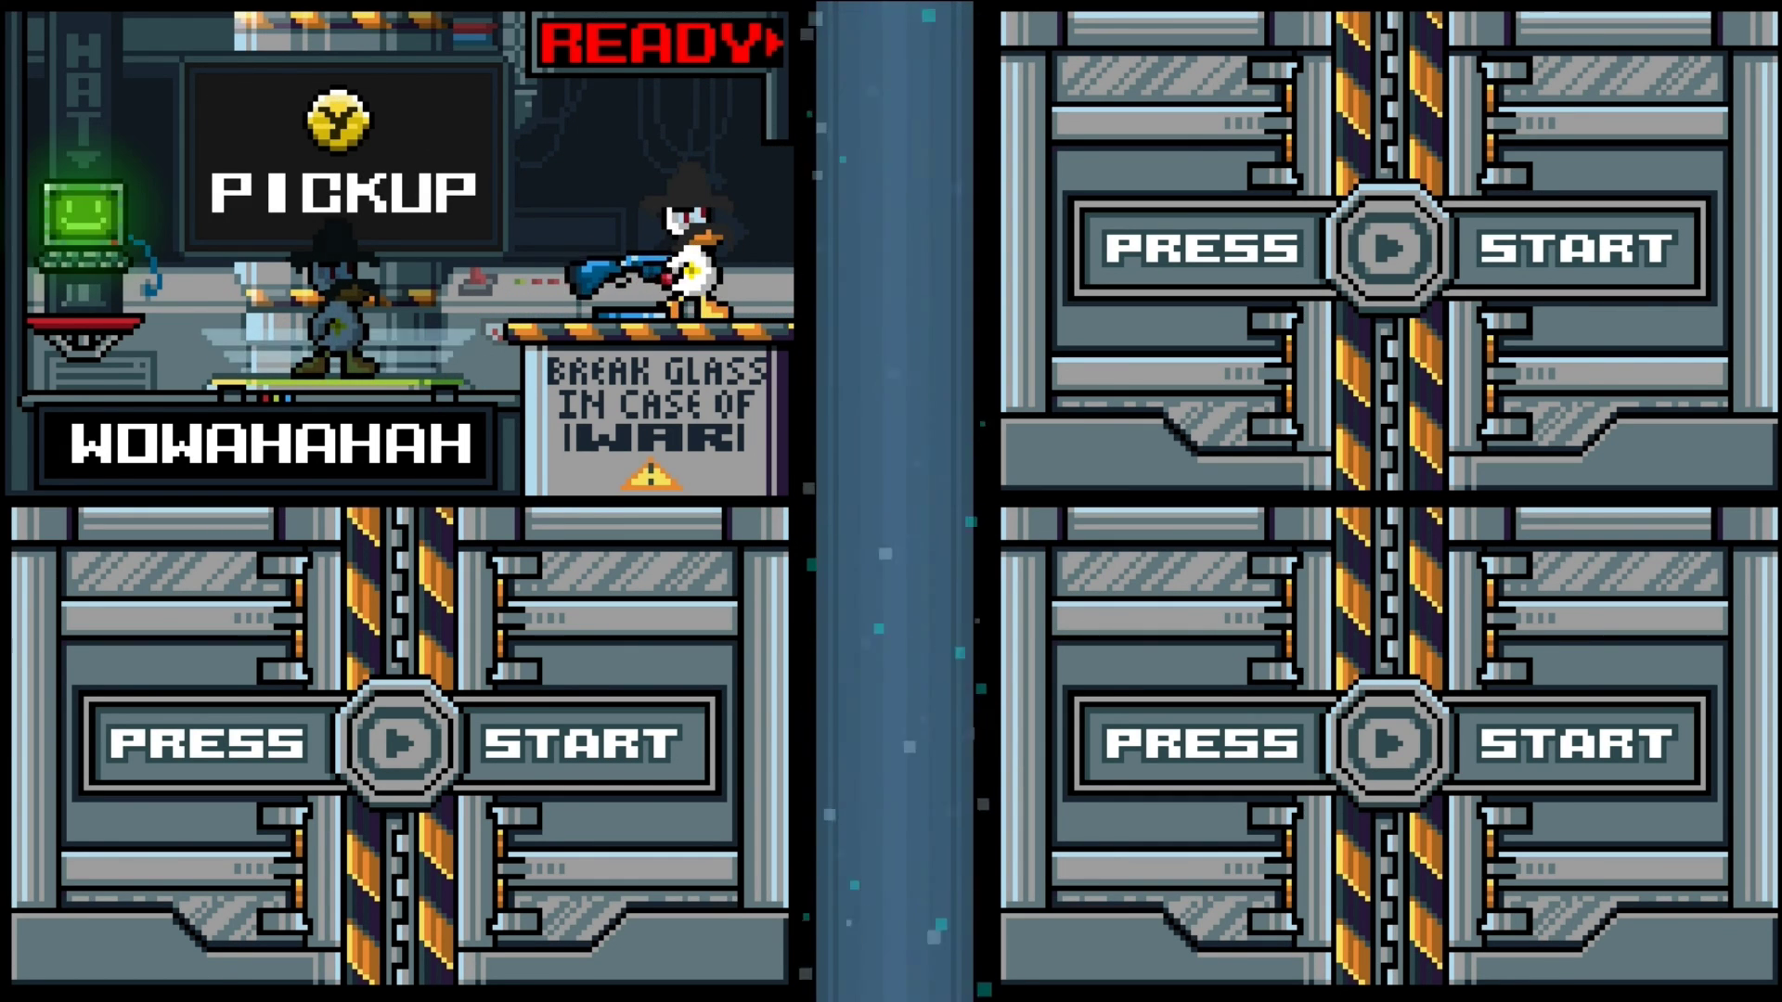
key(Down)
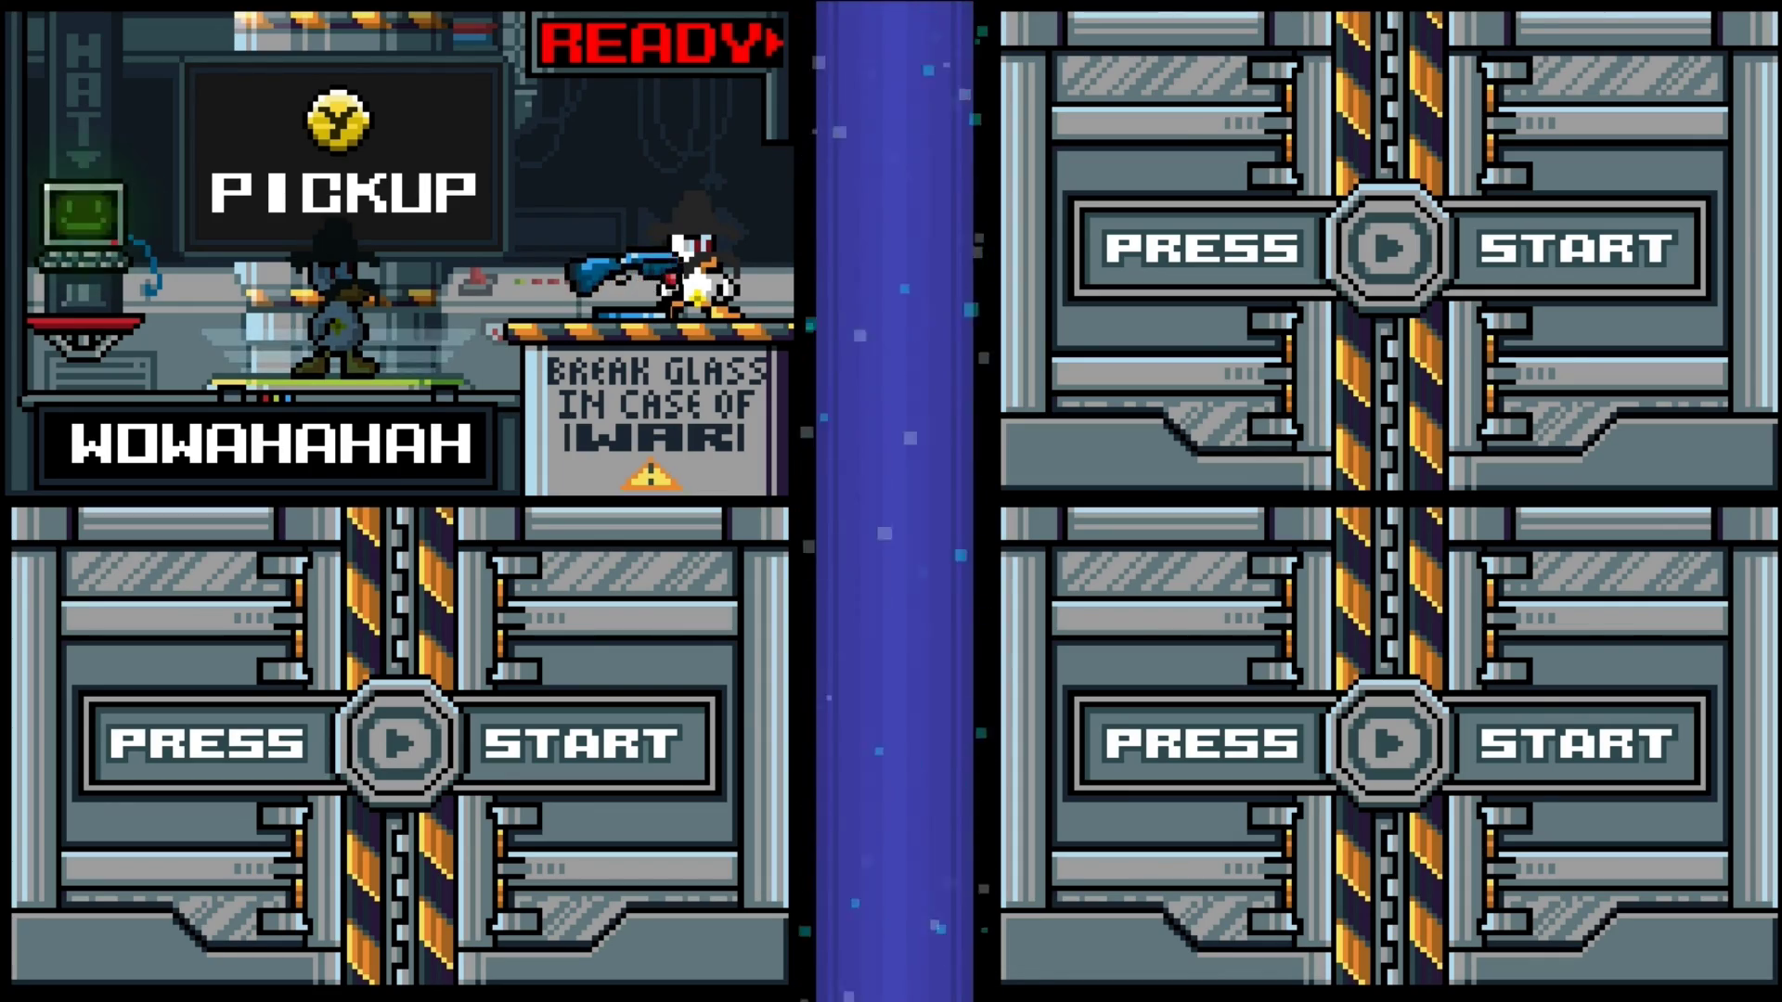
key(Right)
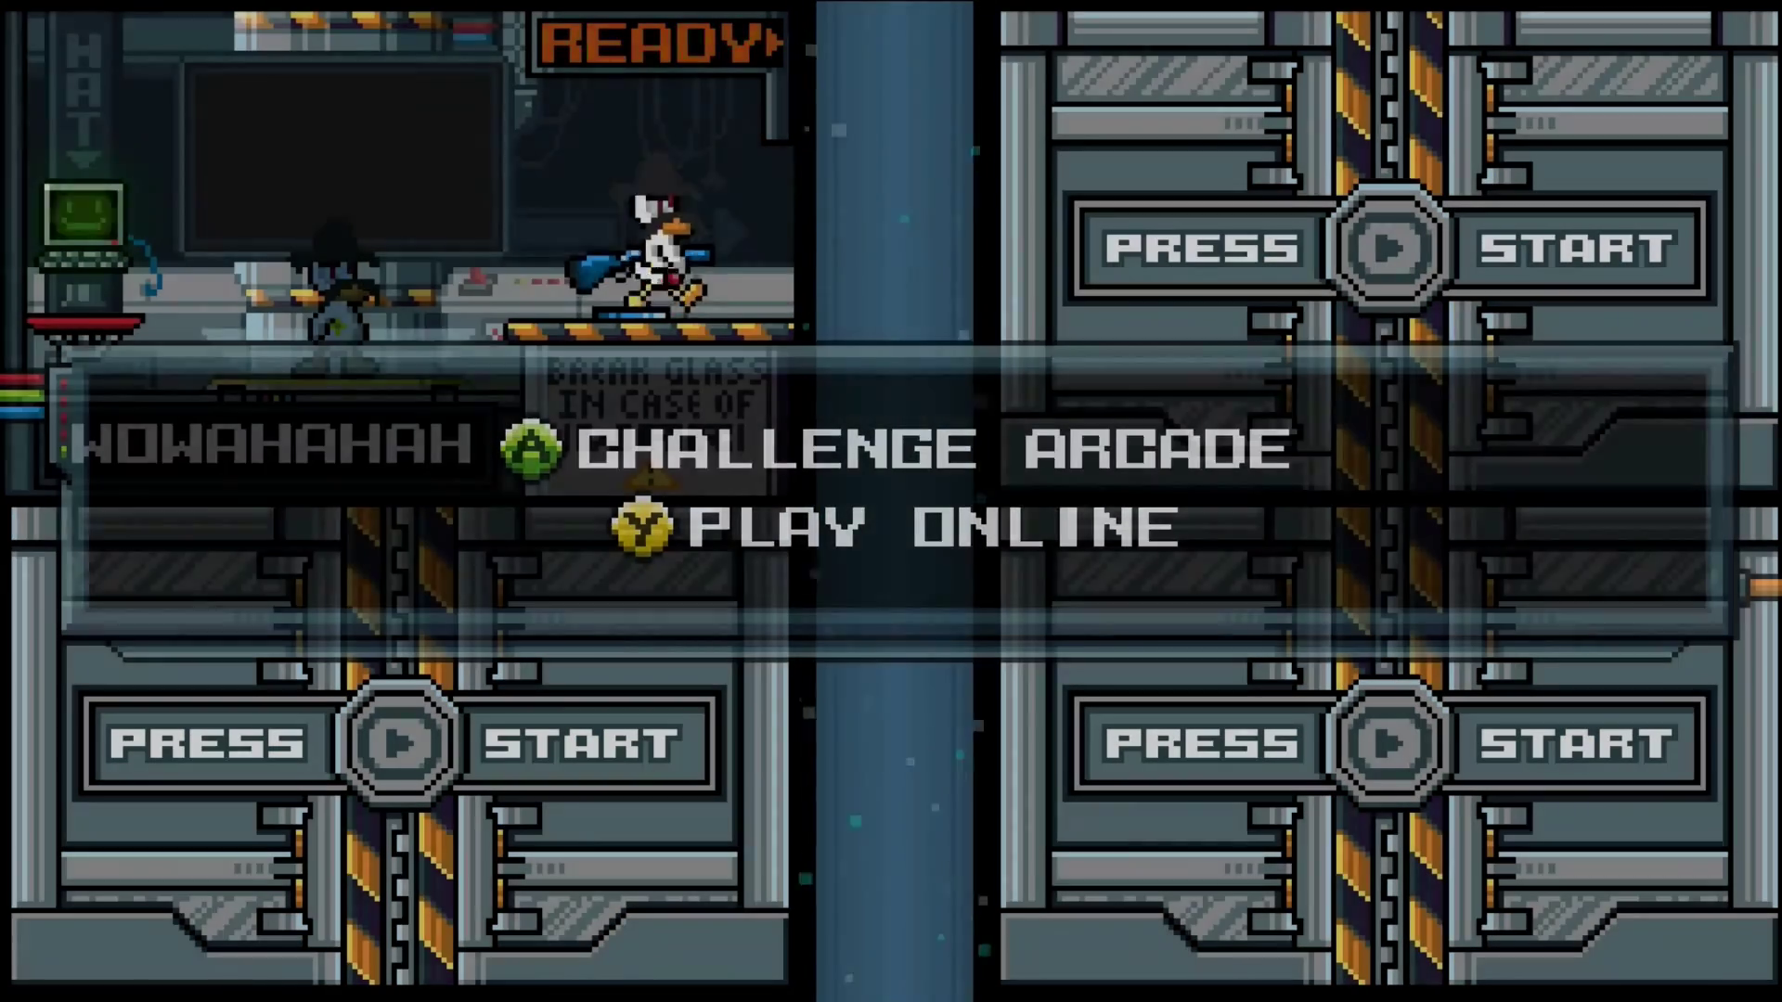
key(Left)
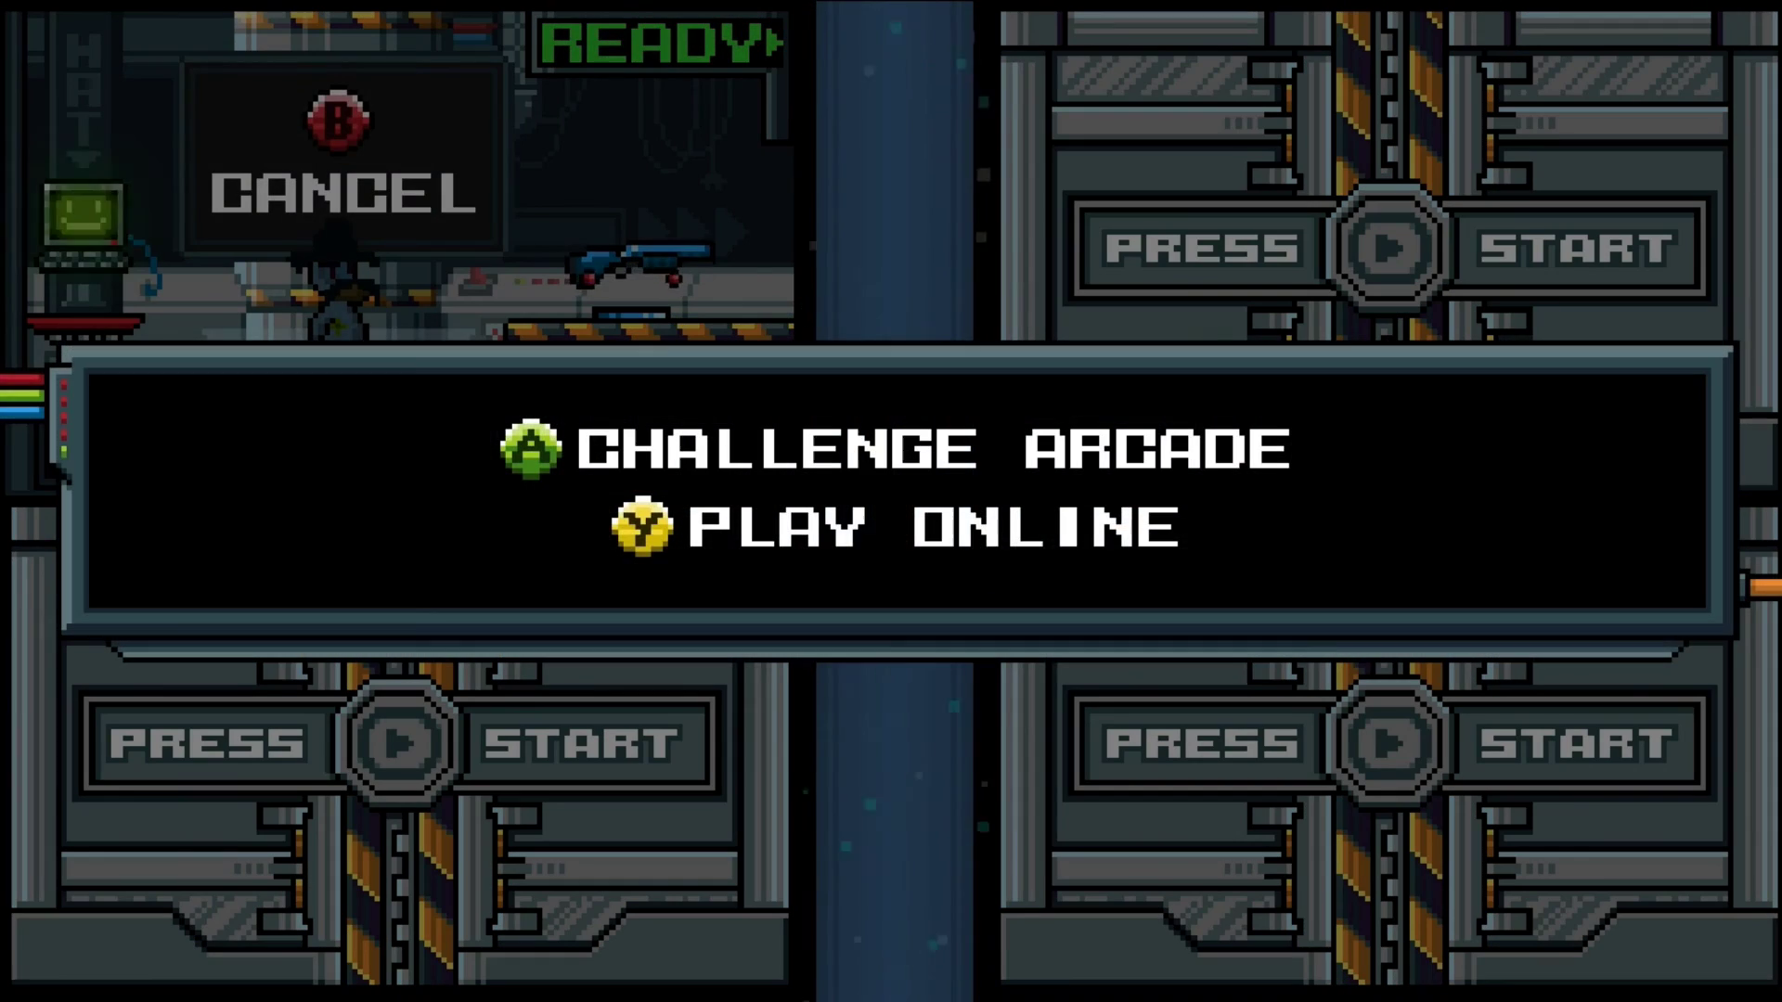
key(Left)
key(Right)
key(Right)
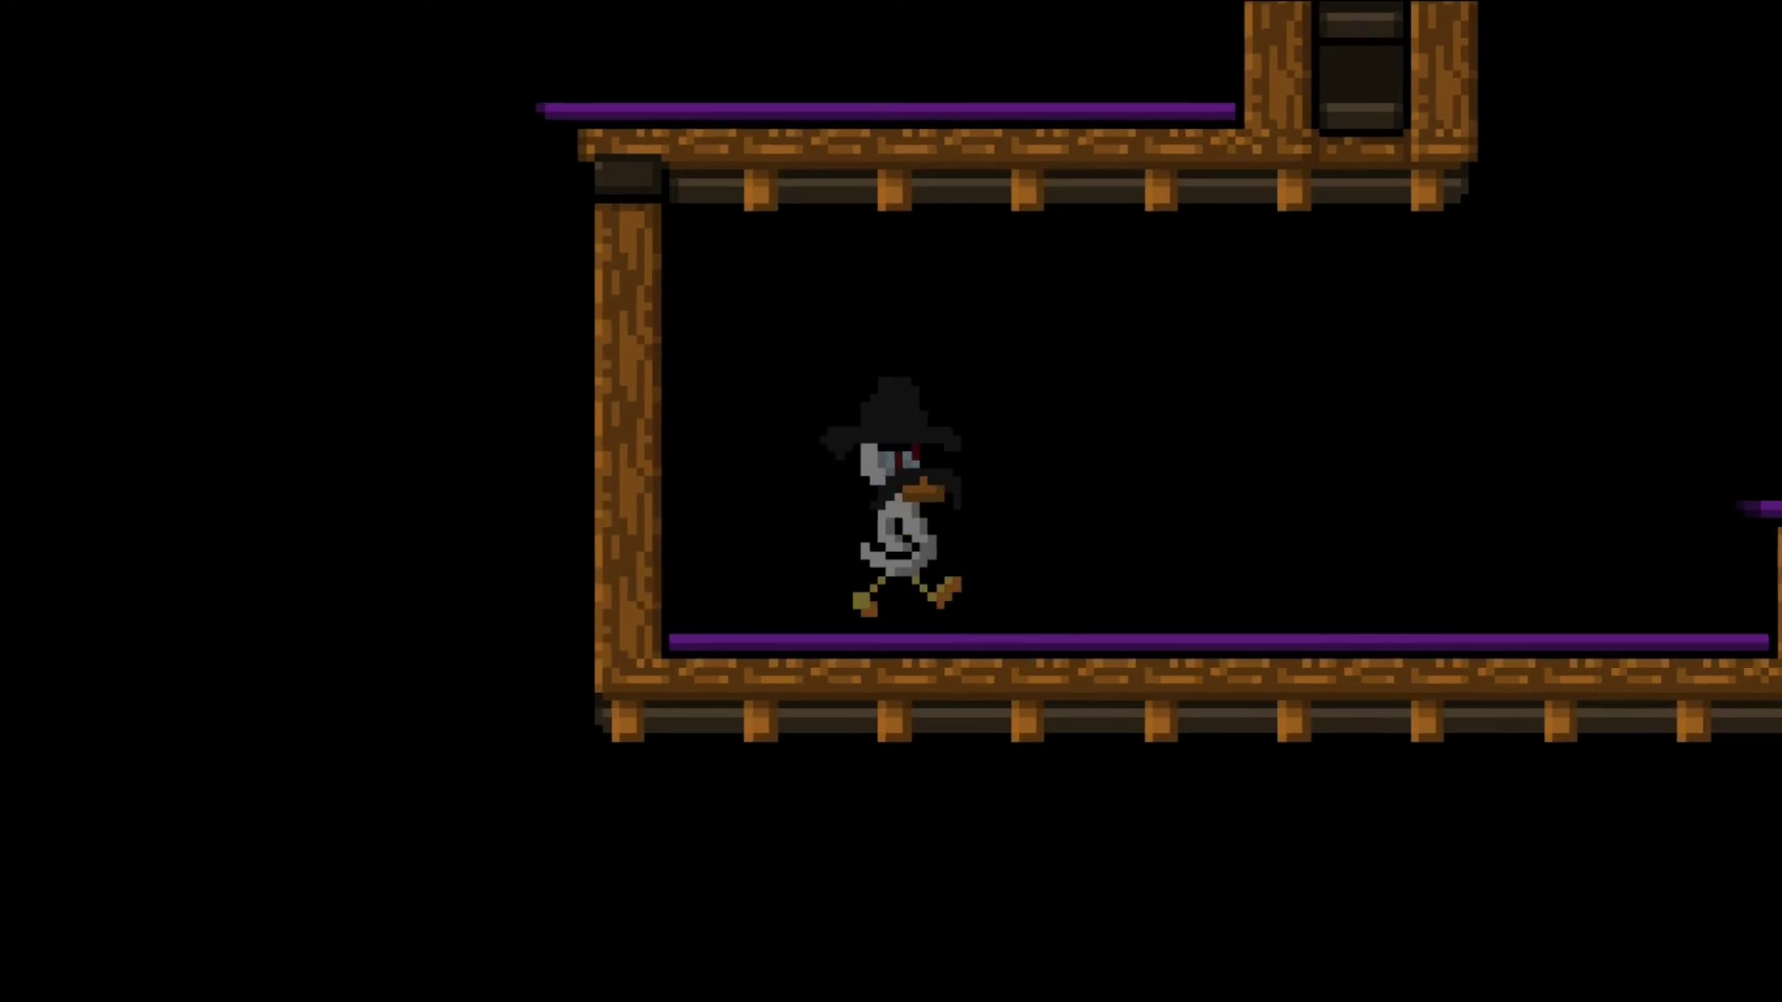
- Run and jump the hatted duck right past the shop counter to the Challenge Arcade cabinets
key(Right)
key(Up)
key(Right)
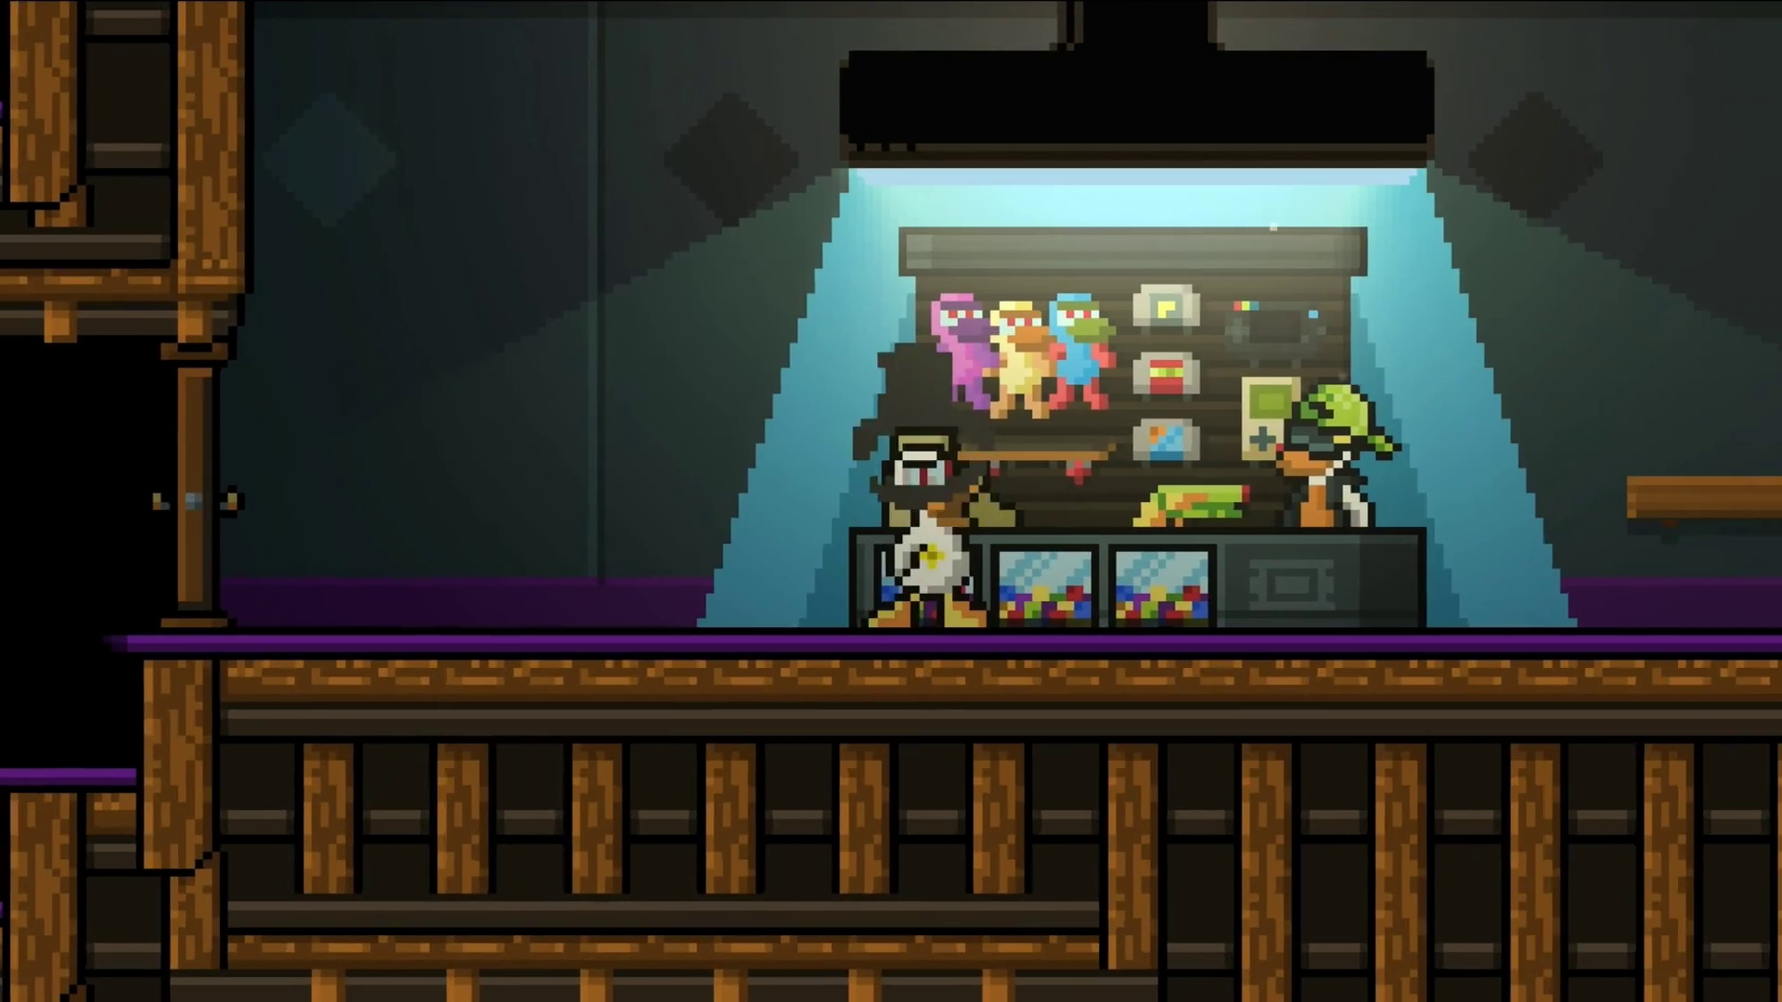
key(Right)
key(Up)
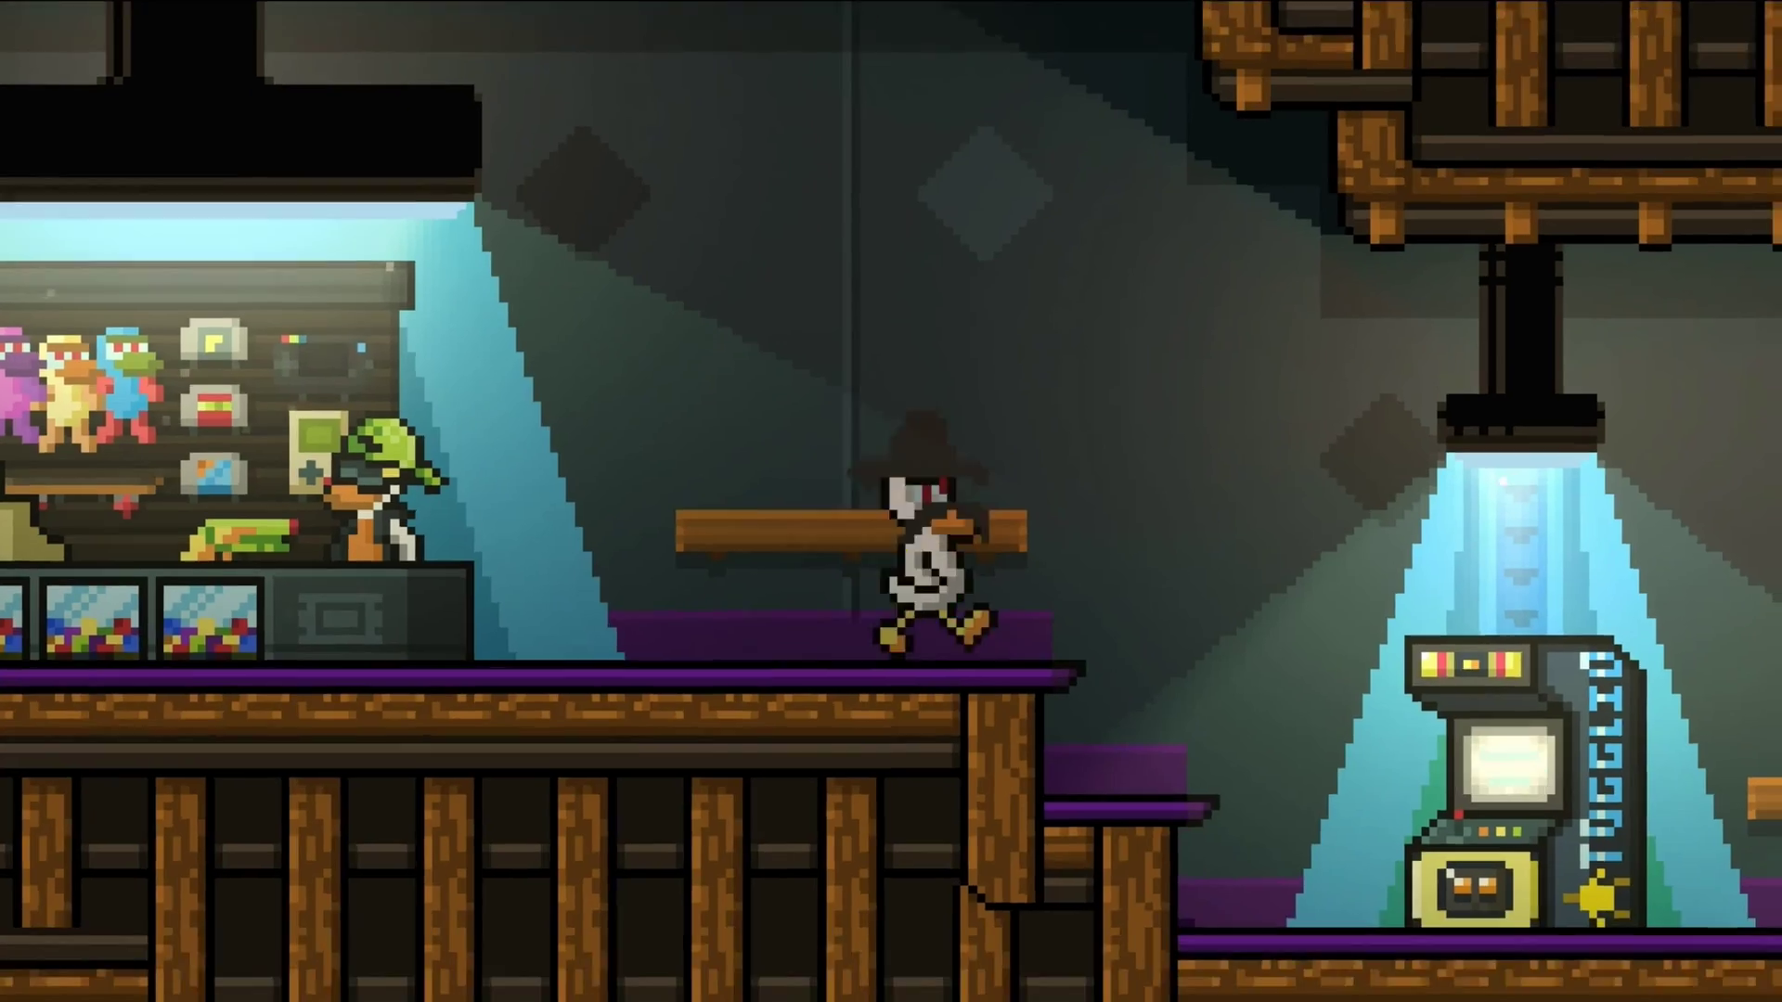
key(Right)
key(Up)
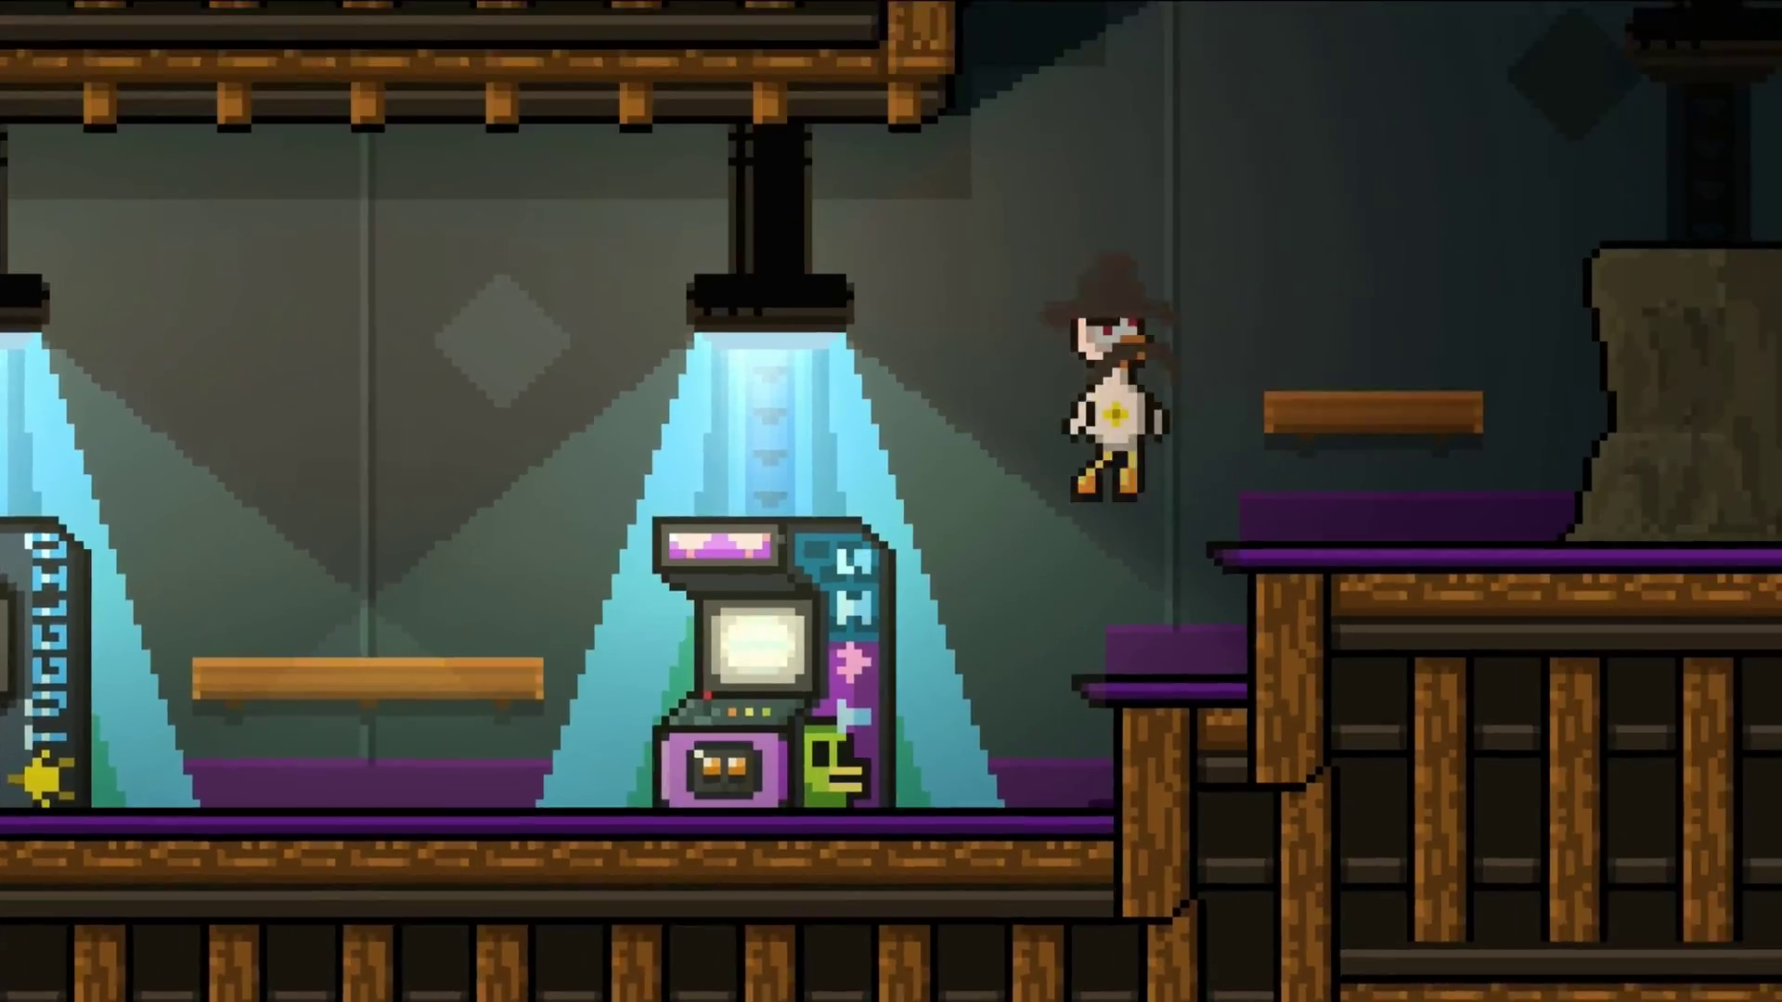